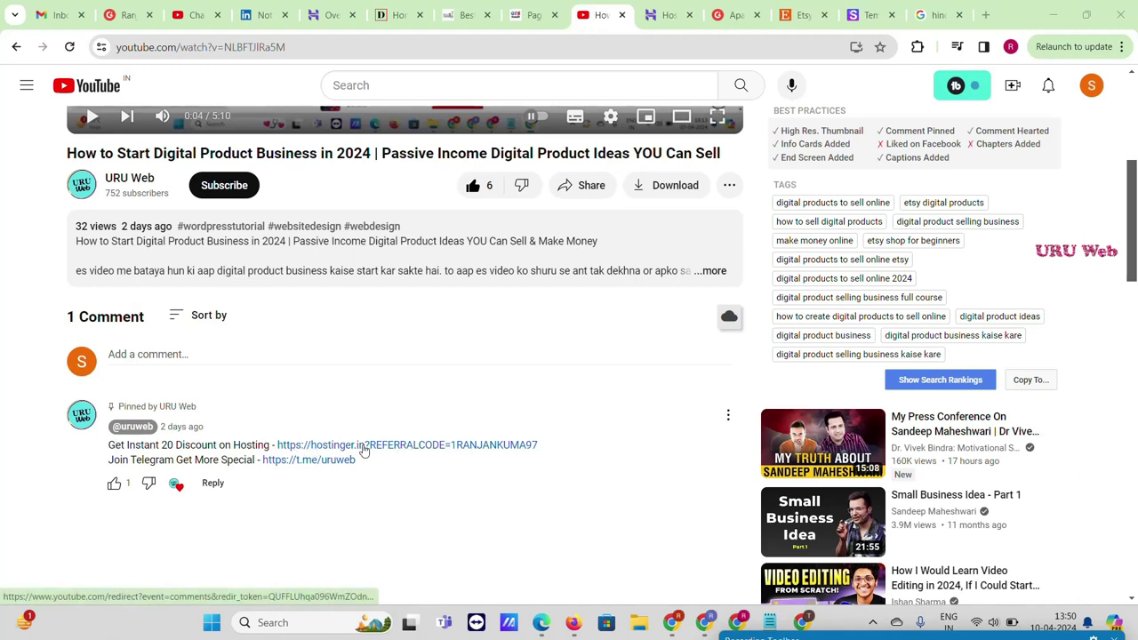
# Follow the Hostinger discount link and add the Premium plan to the cart.
pyautogui.click(424, 449)
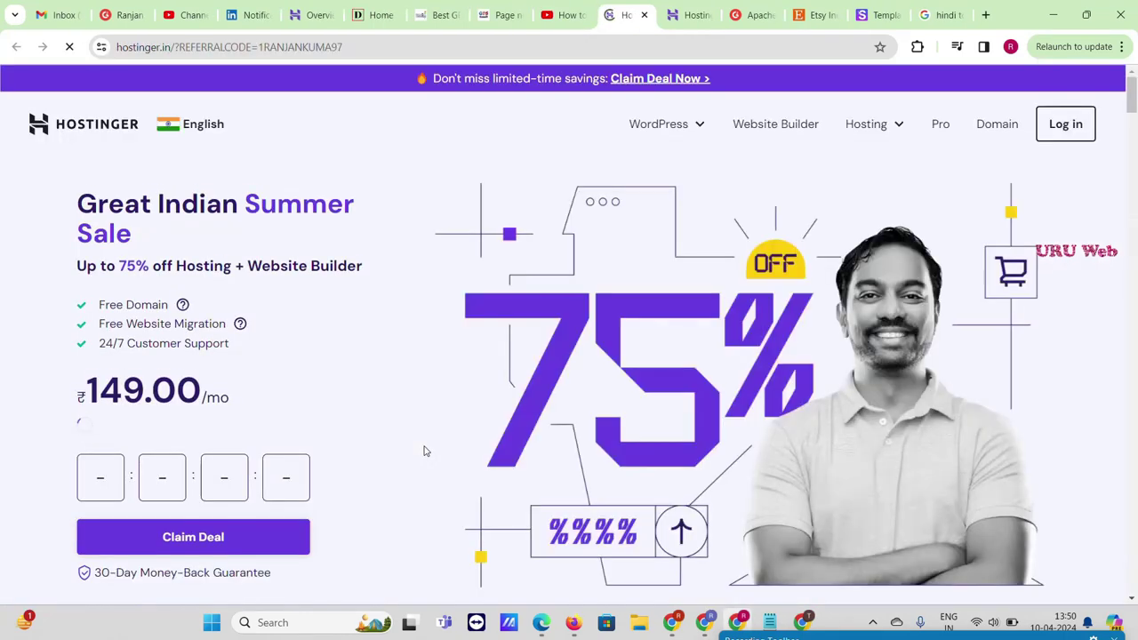
pyautogui.scroll(-6, 308, 432)
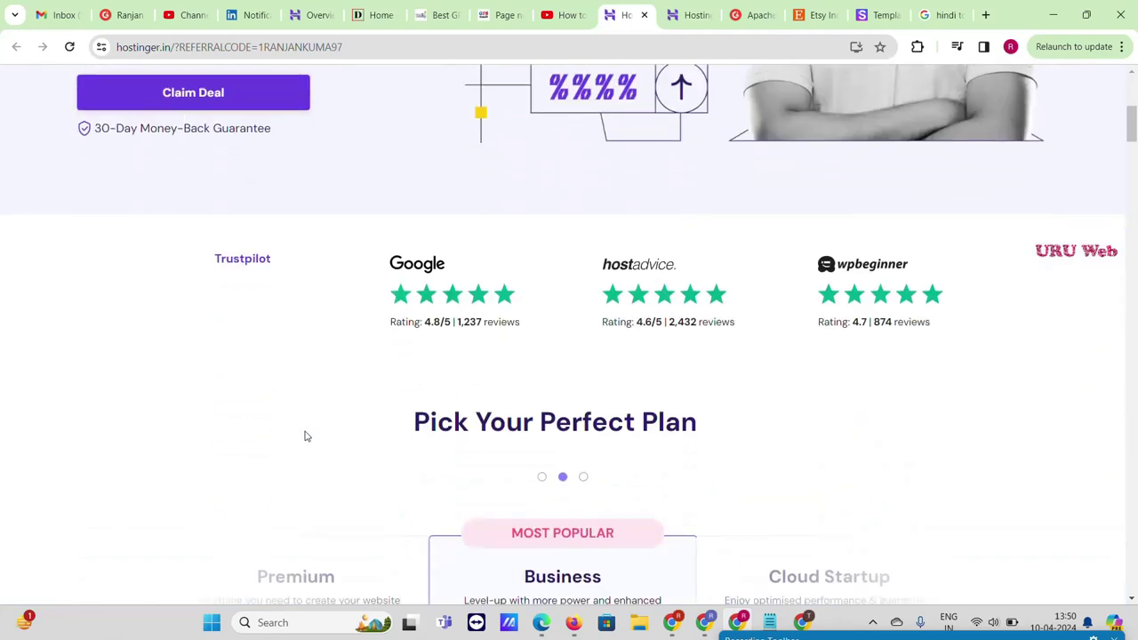
pyautogui.scroll(-1, 301, 458)
pyautogui.scroll(-1, 412, 490)
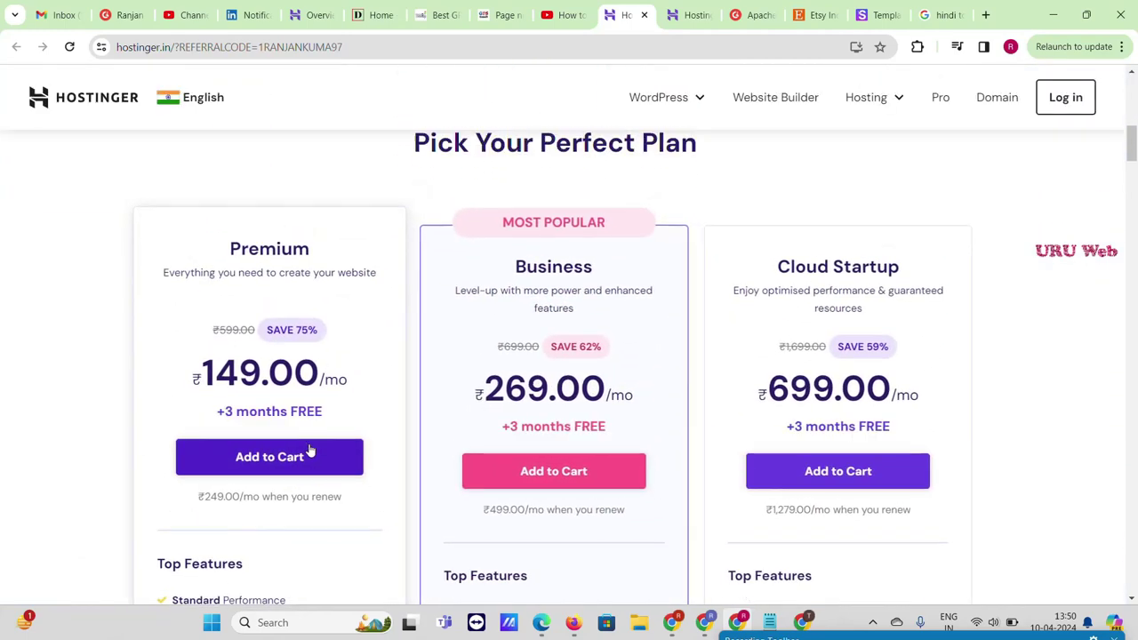
pyautogui.click(283, 465)
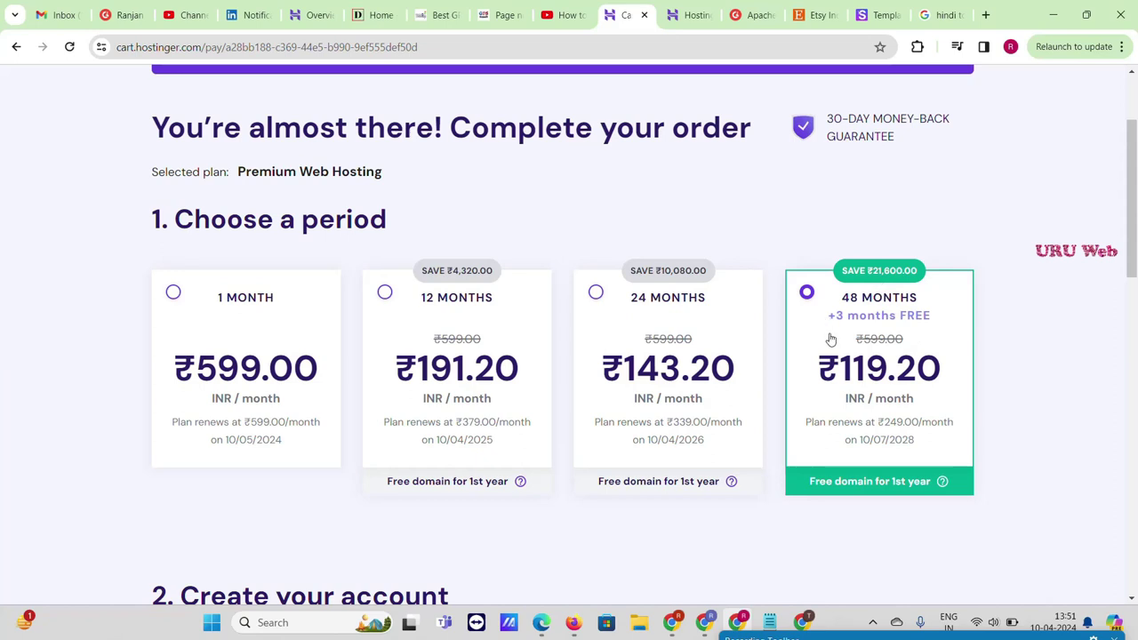
pyautogui.scroll(-3, 854, 345)
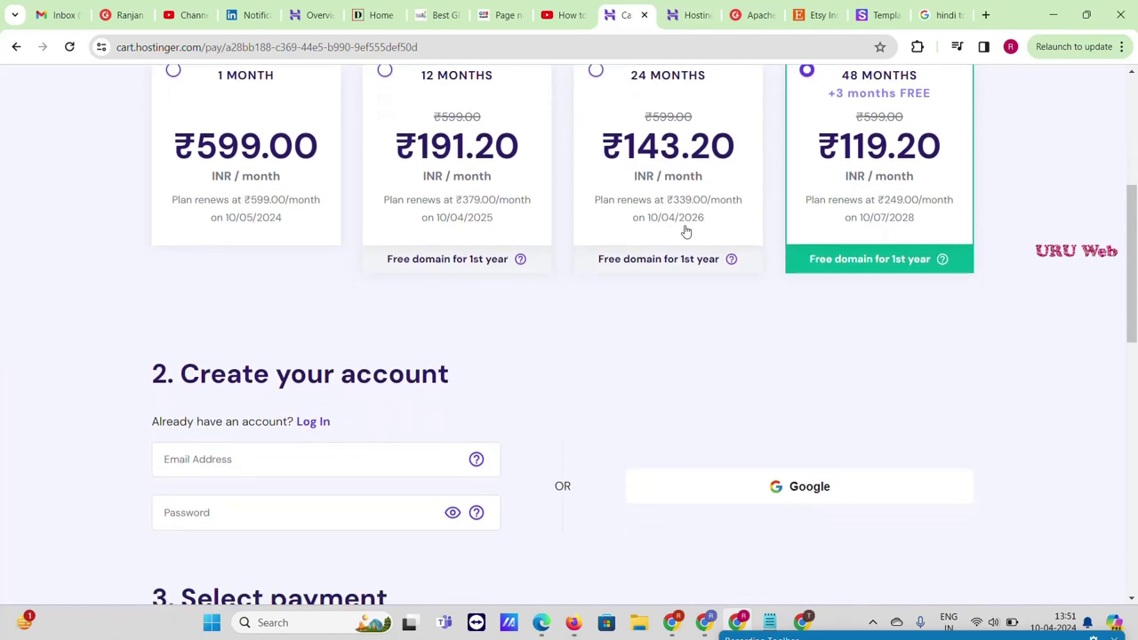
pyautogui.scroll(-10, 686, 231)
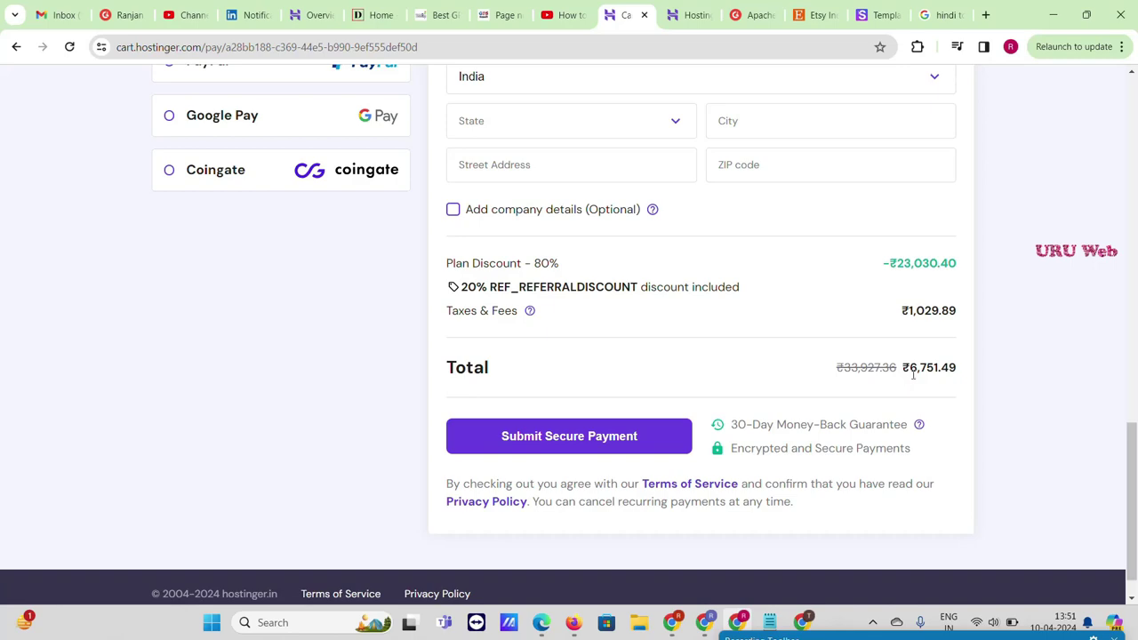
pyautogui.scroll(5, 950, 372)
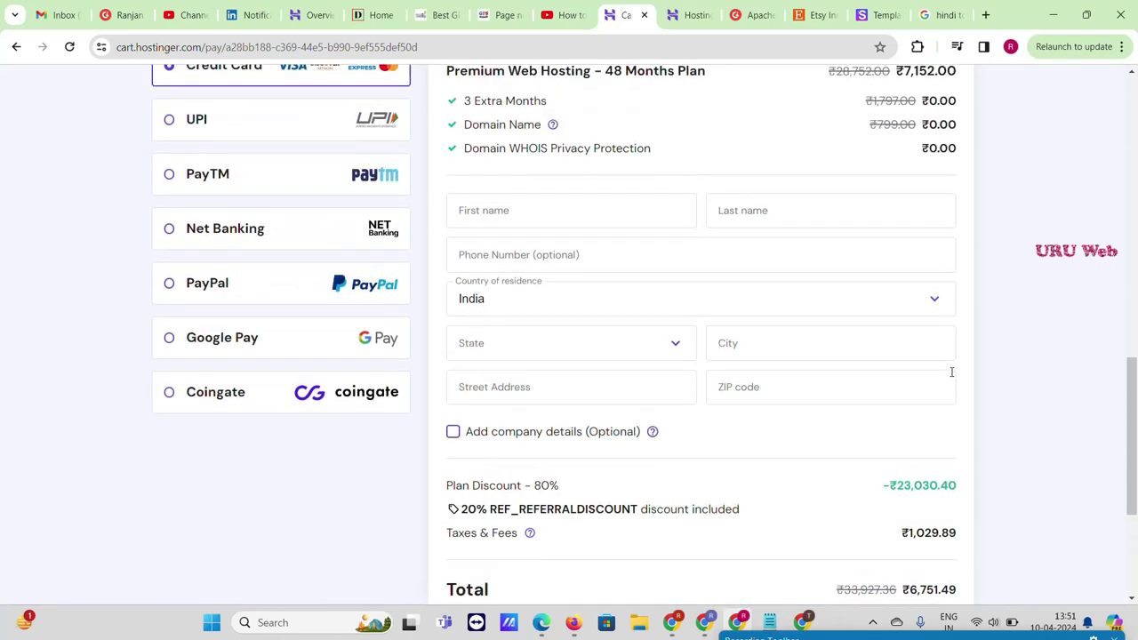
pyautogui.scroll(6, 951, 377)
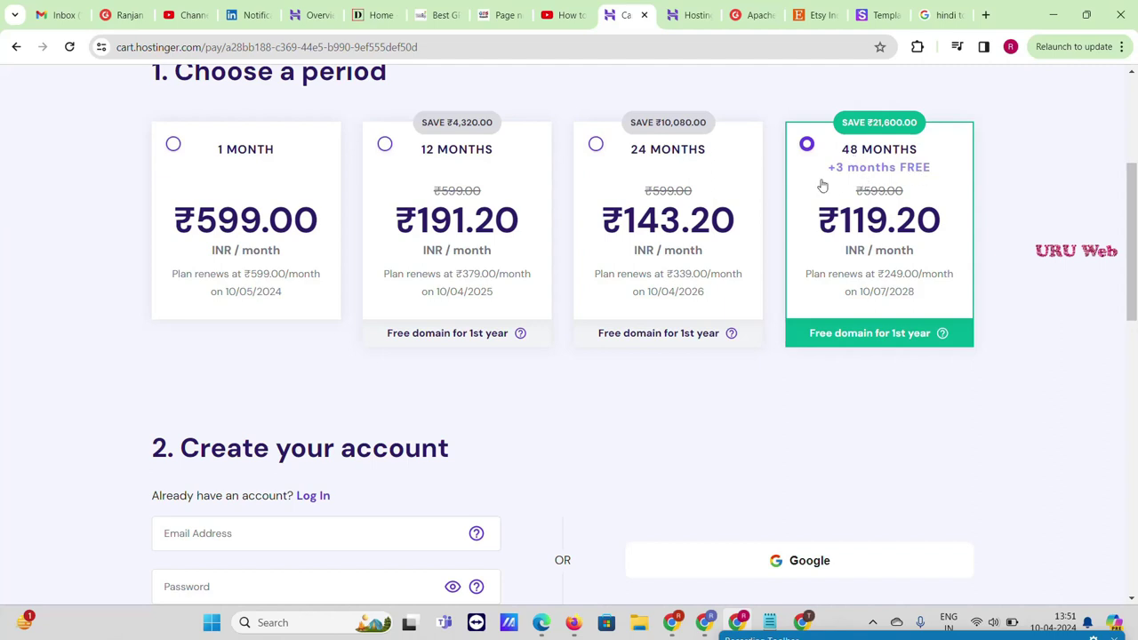
# Select the 24-month billing period and check its total.
pyautogui.click(598, 146)
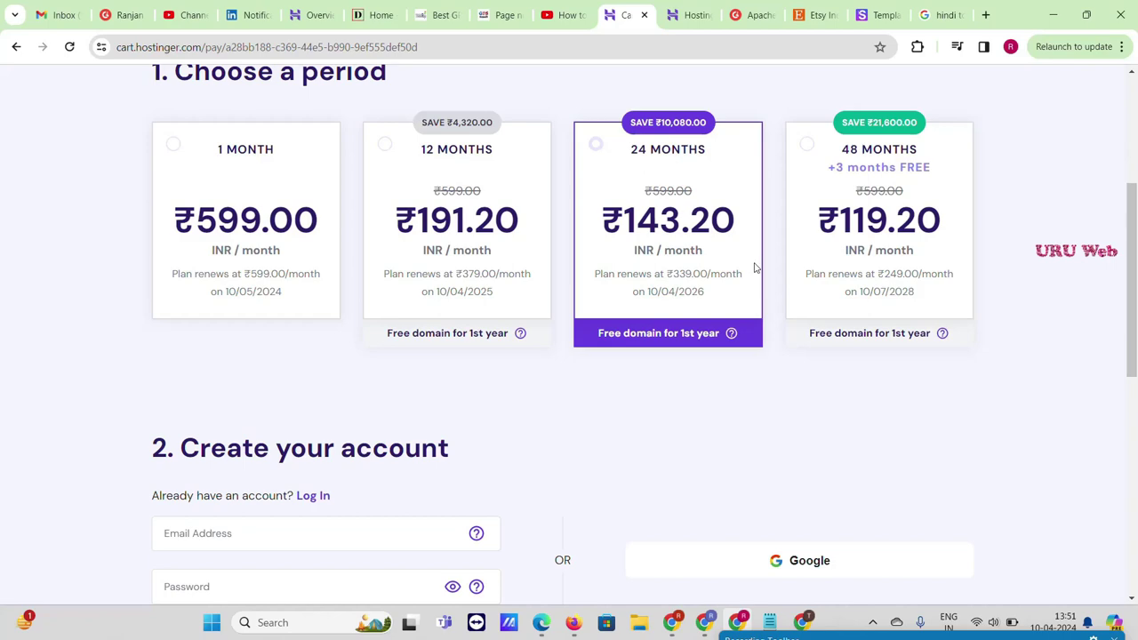
pyautogui.scroll(-3, 755, 266)
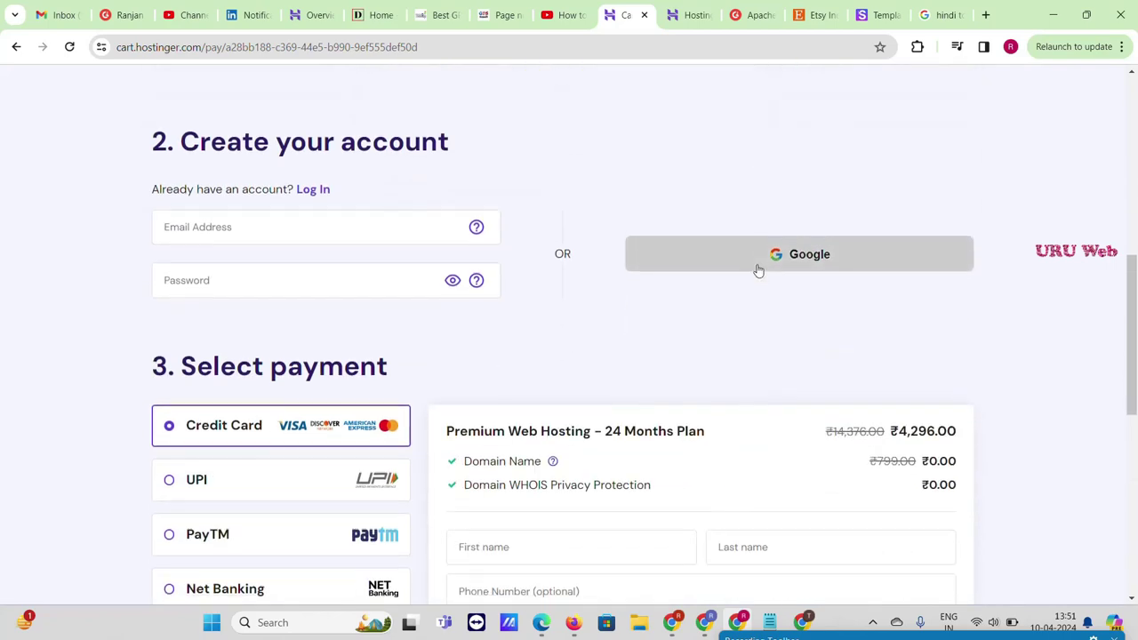
pyautogui.scroll(-6, 757, 268)
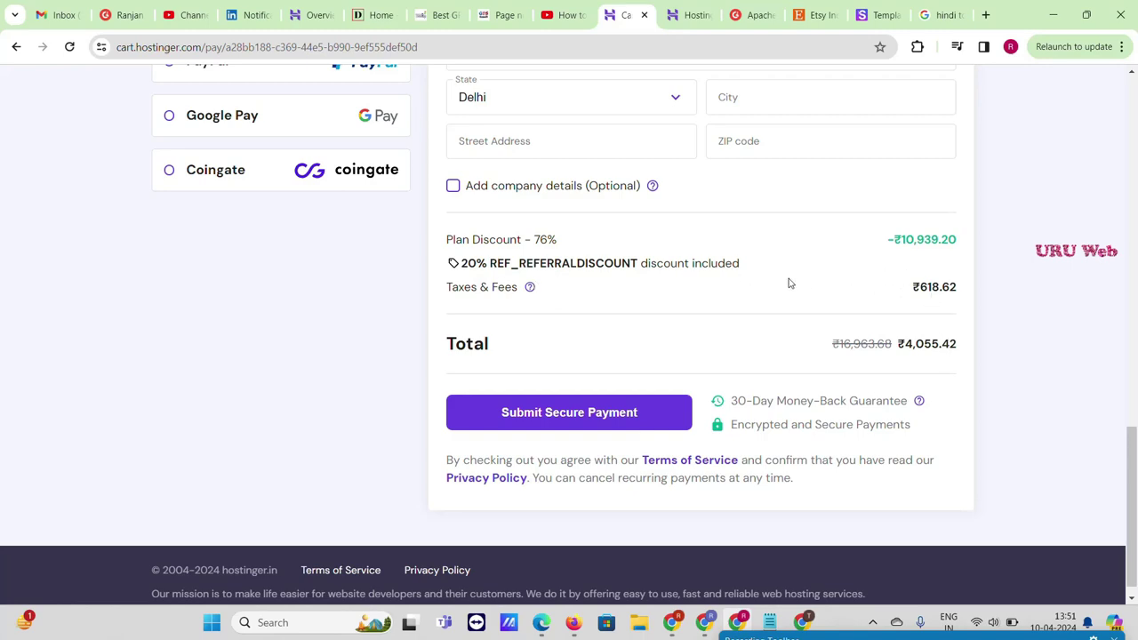
pyautogui.scroll(10, 941, 289)
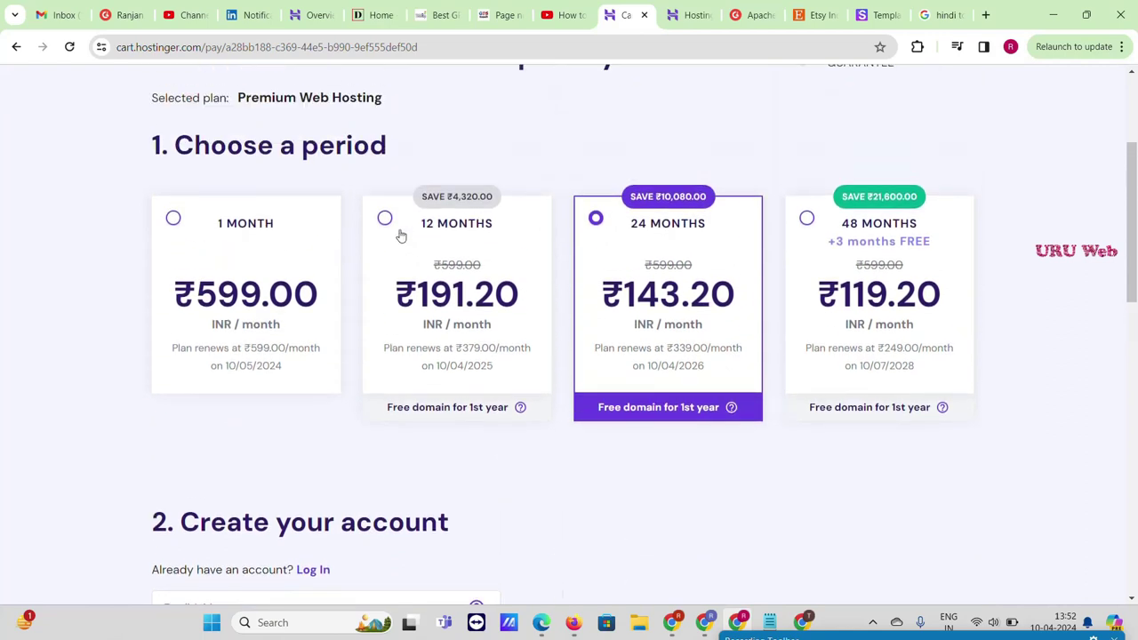
# Switch to the 12-month period and review the ₹2,707.39 order summary.
pyautogui.click(392, 222)
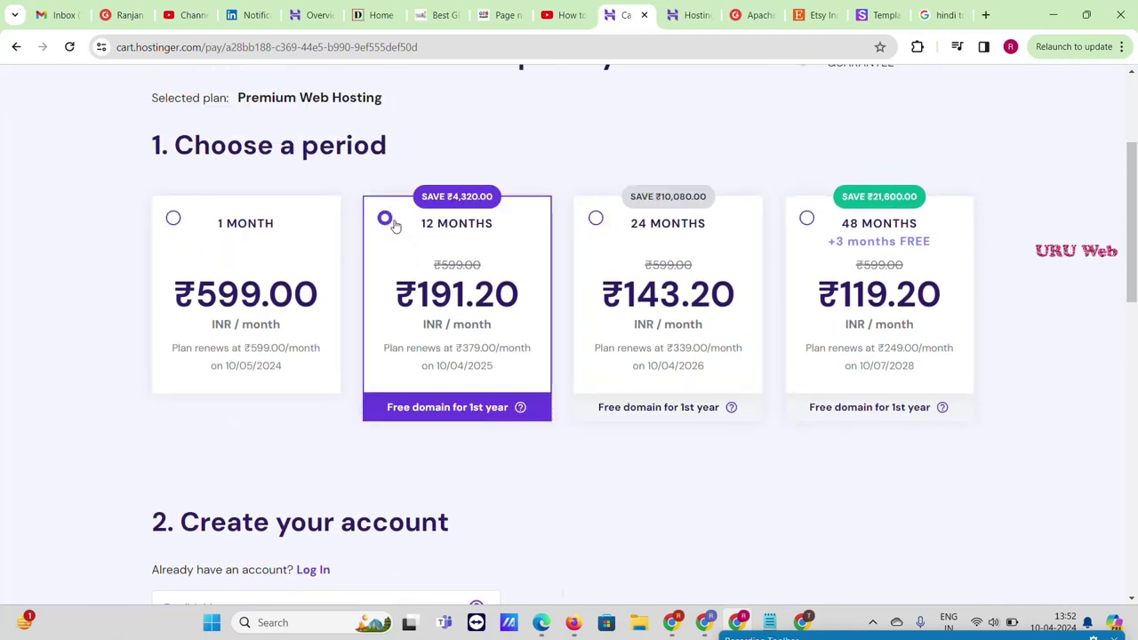
pyautogui.scroll(-1, 394, 226)
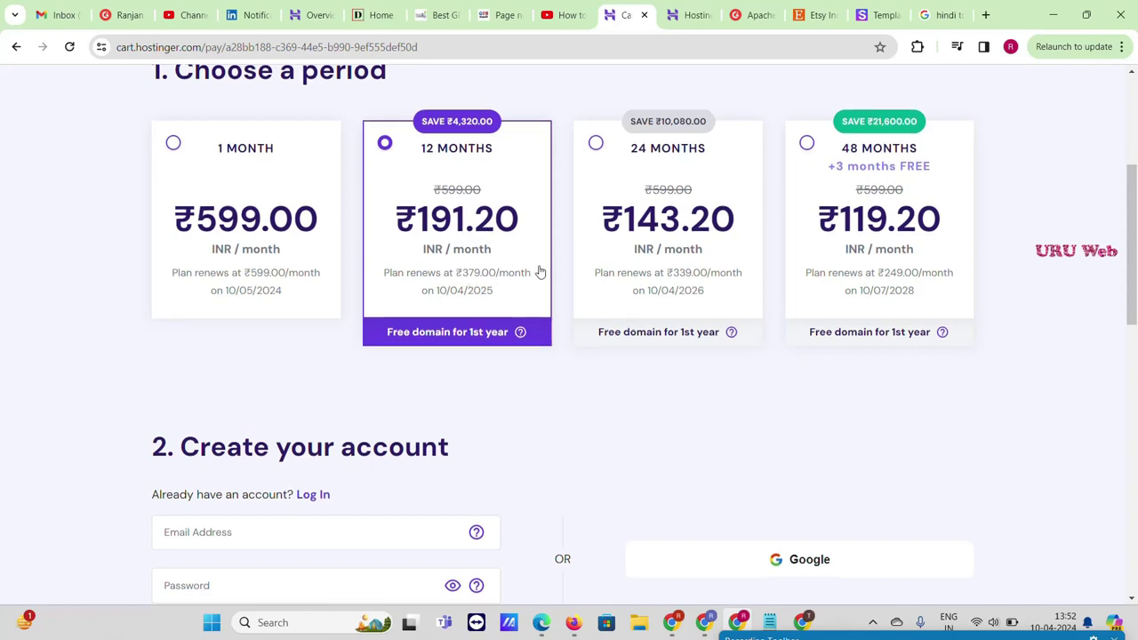
pyautogui.scroll(-3, 841, 349)
pyautogui.scroll(-6, 842, 349)
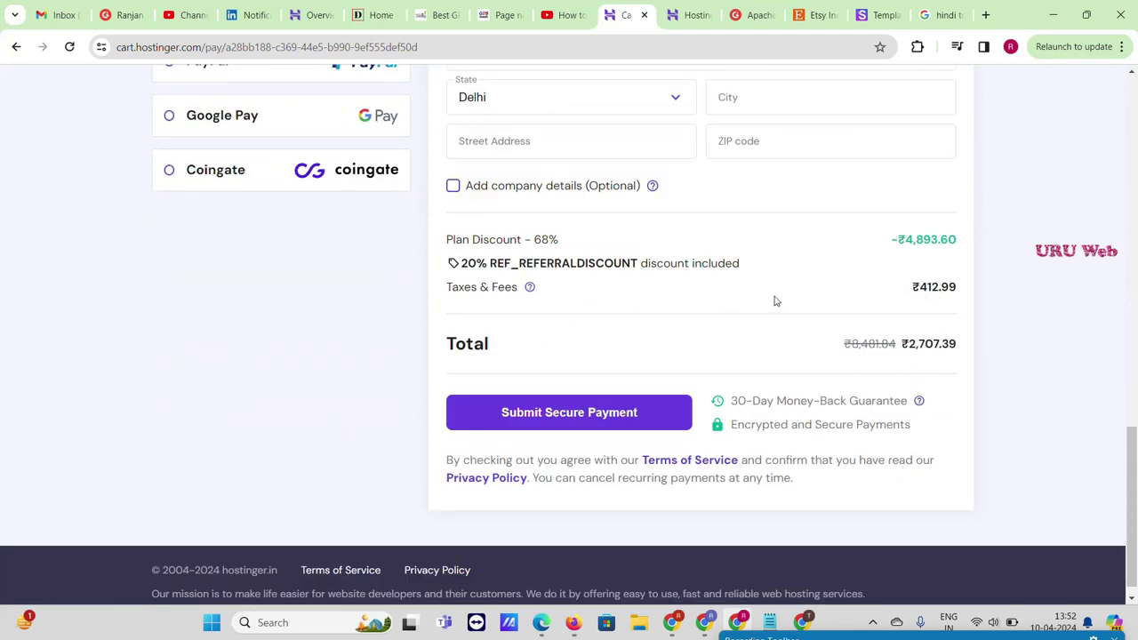
pyautogui.scroll(2, 955, 325)
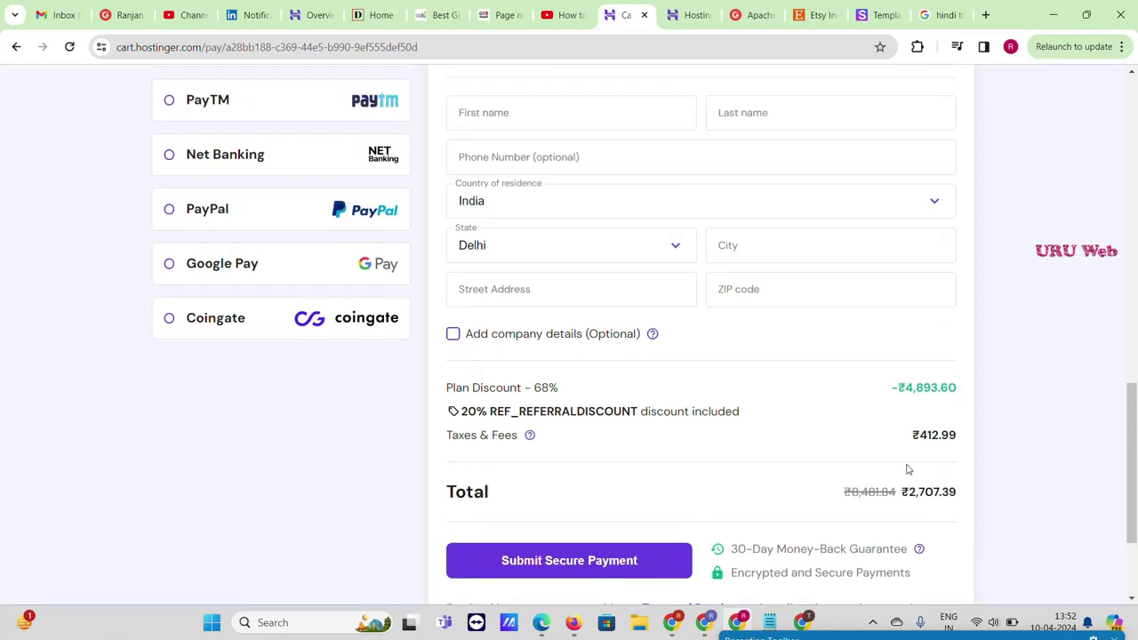
pyautogui.scroll(4, 898, 438)
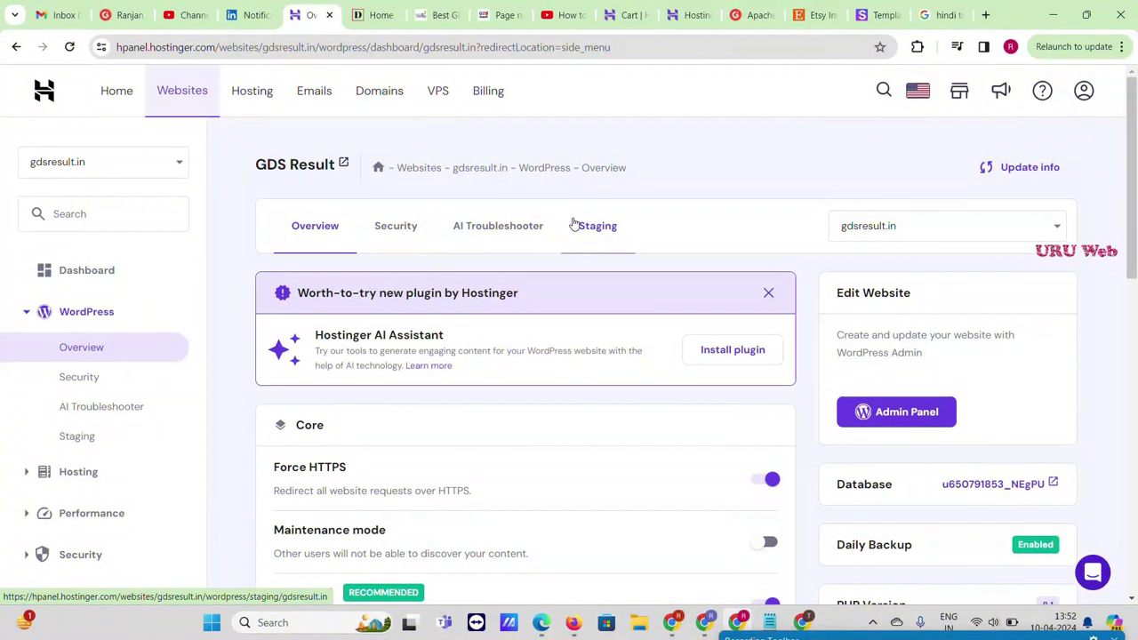
# Switch to the gdsresult.in/raj website and choose Install under Install another WordPress.
pyautogui.click(1054, 225)
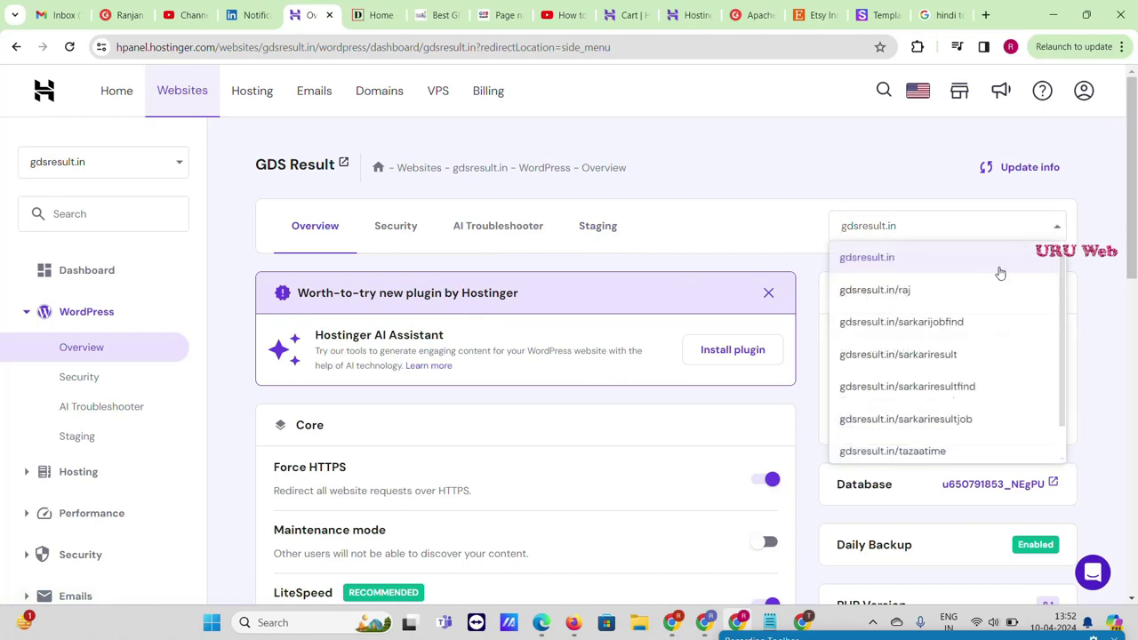
pyautogui.click(993, 290)
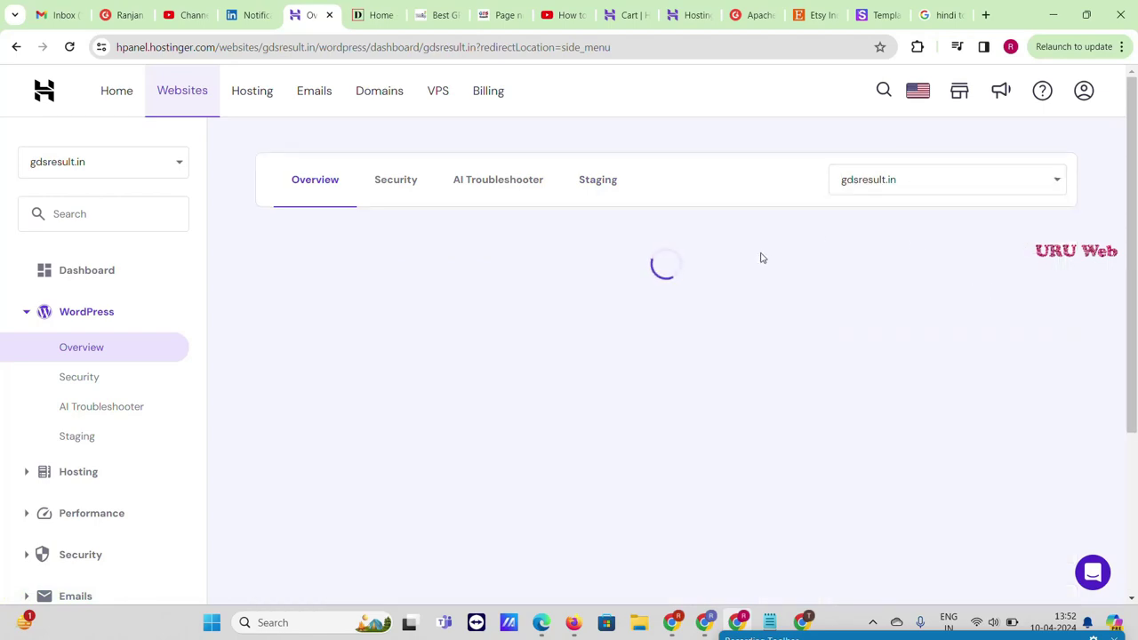
pyautogui.scroll(-5, 676, 275)
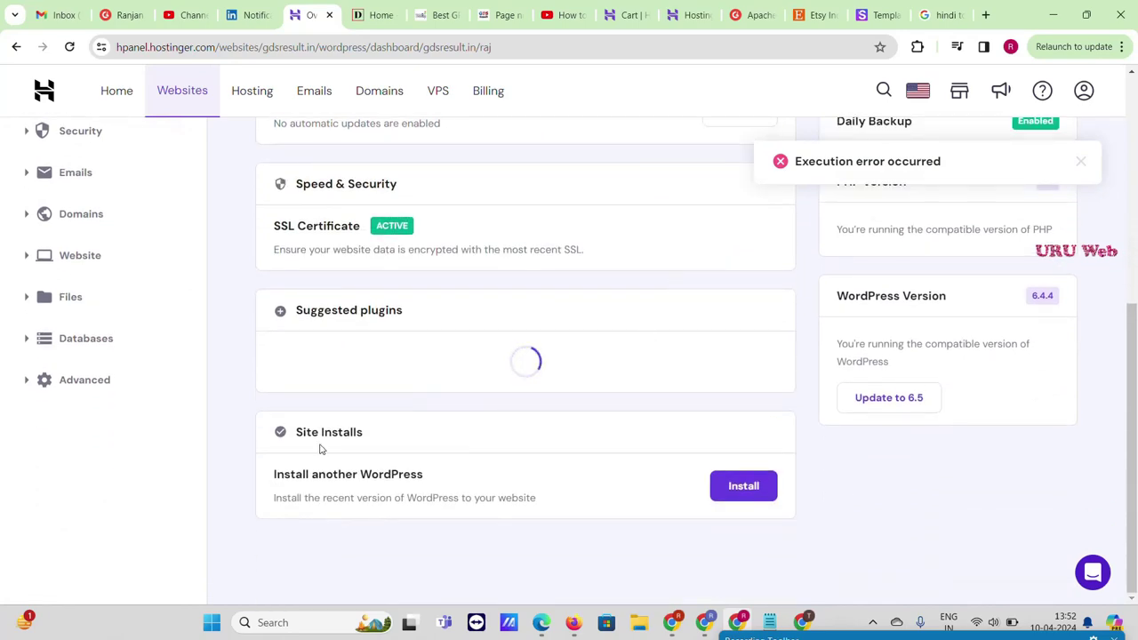
pyautogui.click(745, 489)
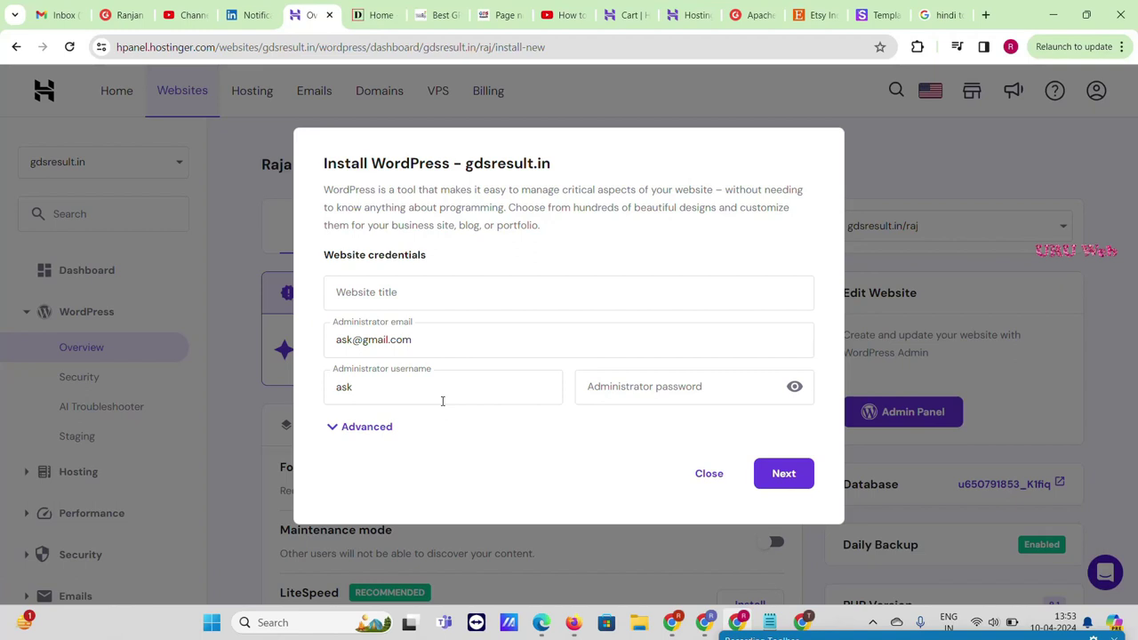
# Enter the website title and an administrator password, then install with the default version and language.
pyautogui.click(393, 290)
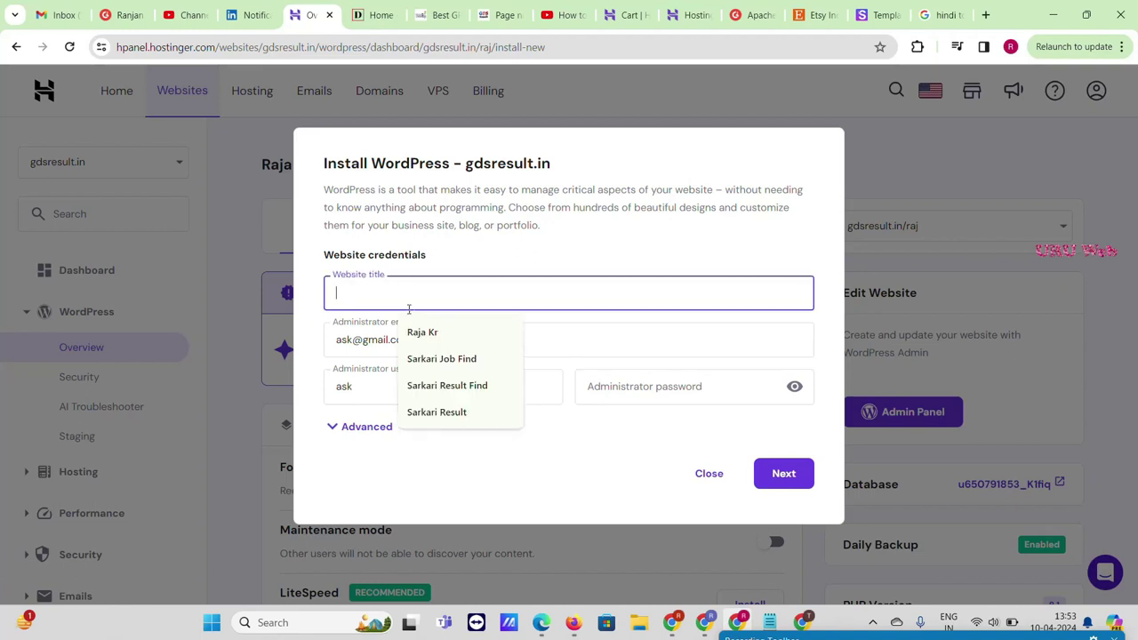
pyautogui.write('Raja Kr')
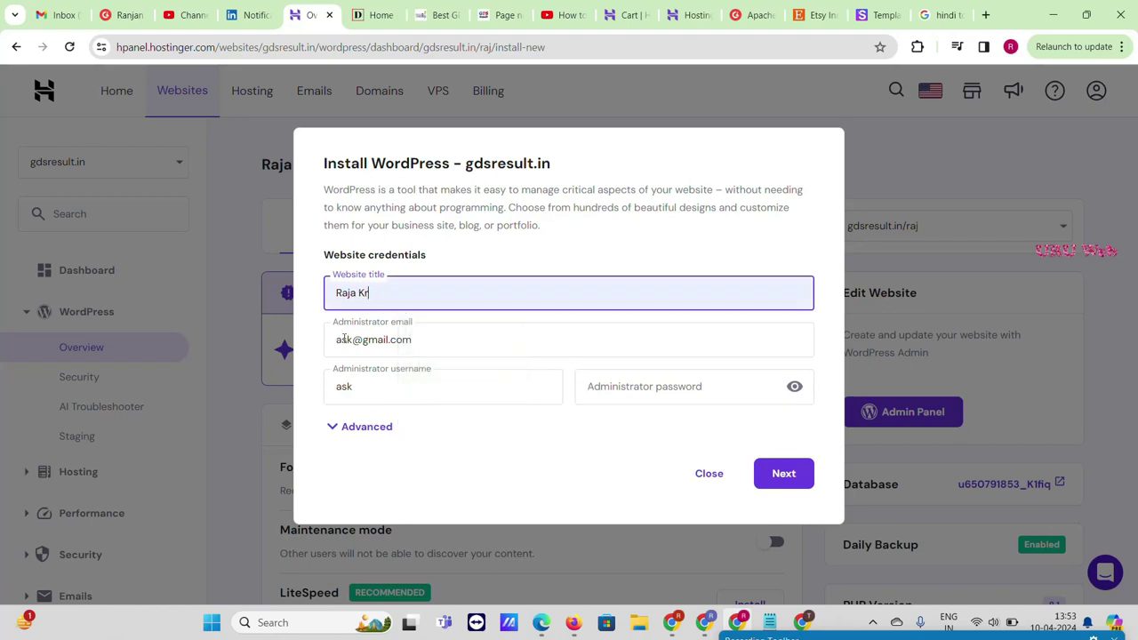
pyautogui.click(655, 393)
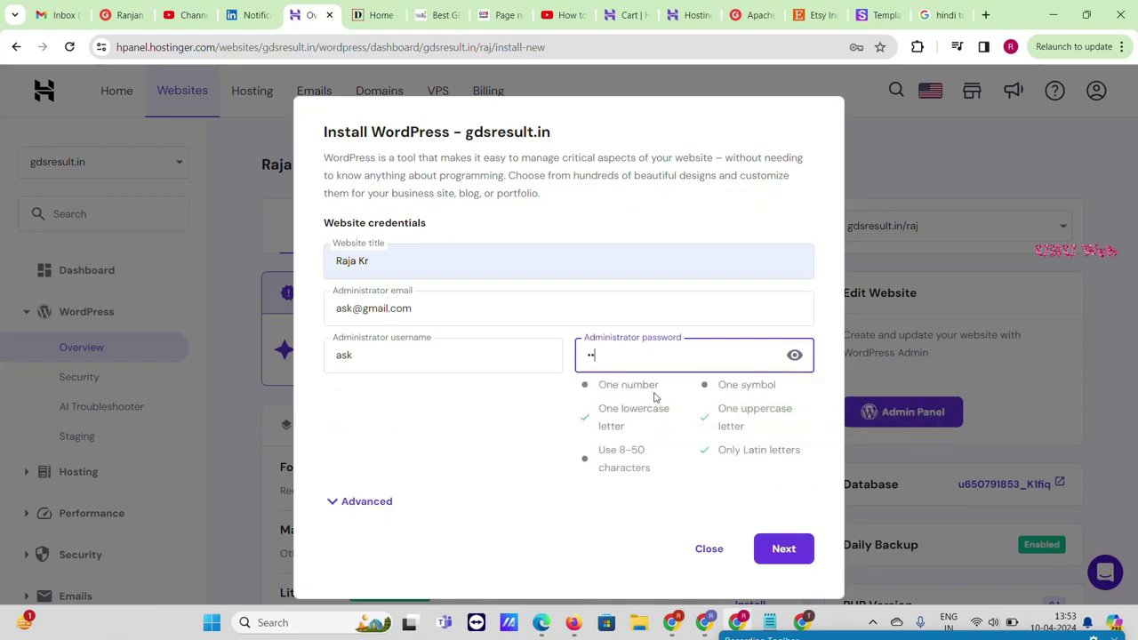
pyautogui.click(792, 556)
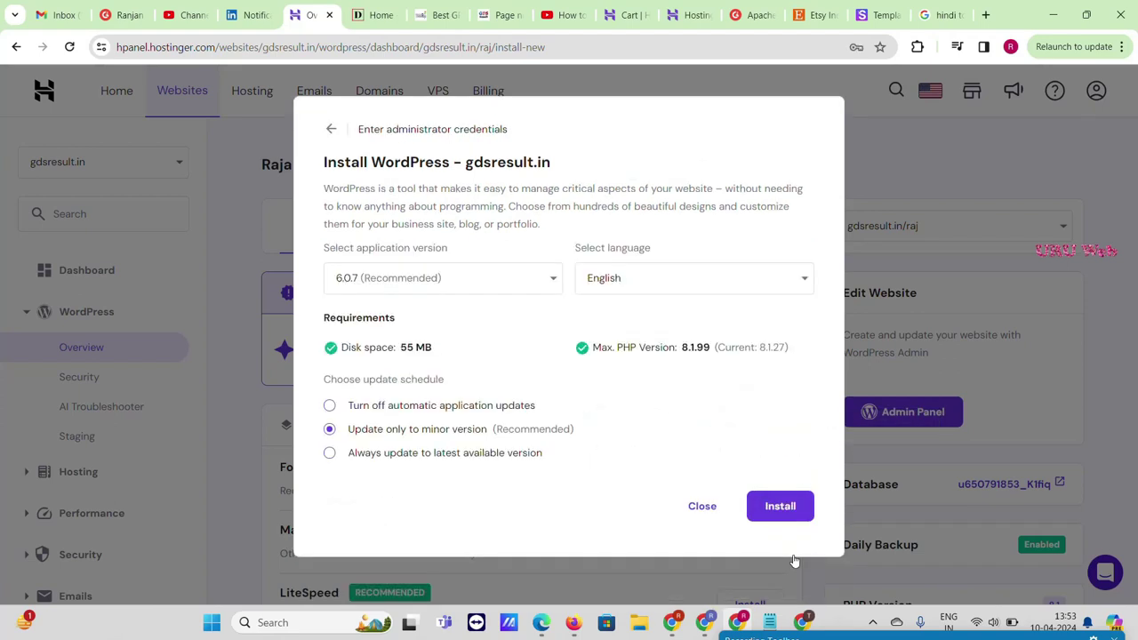
pyautogui.click(782, 514)
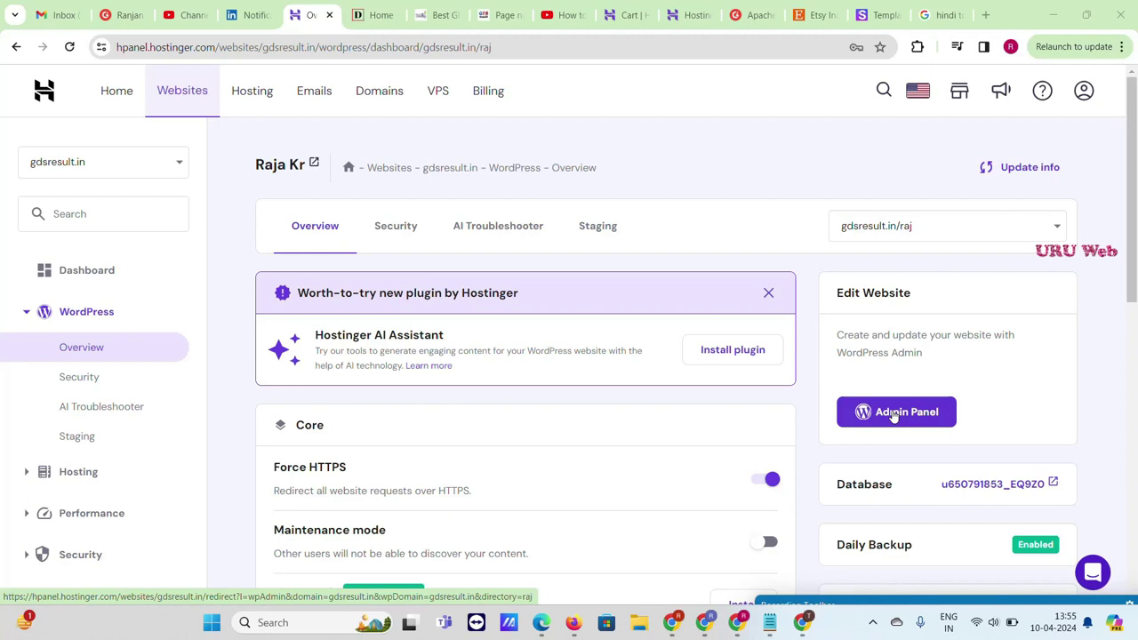
# Open the WordPress admin and go to Settings > General.
pyautogui.click(891, 411)
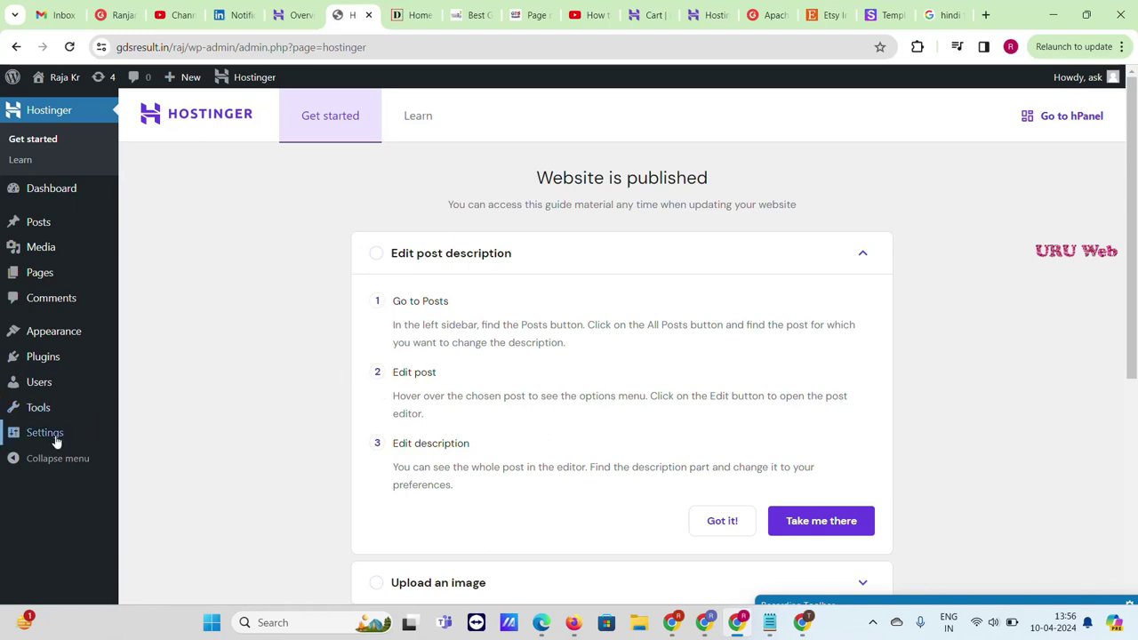
pyautogui.moveTo(16, 433)
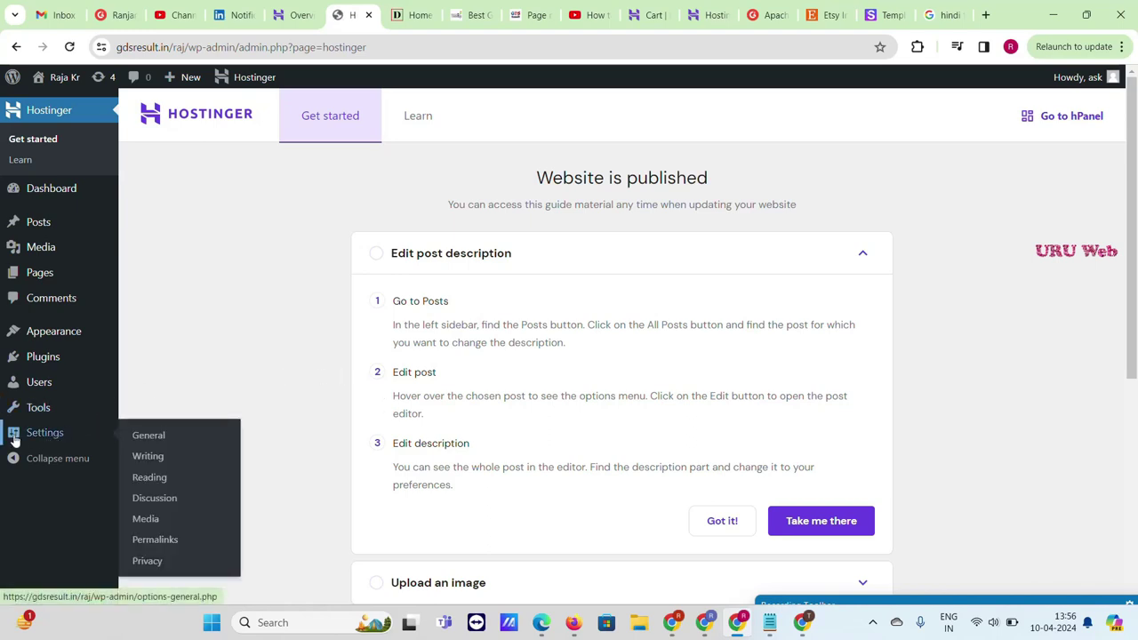
pyautogui.click(165, 440)
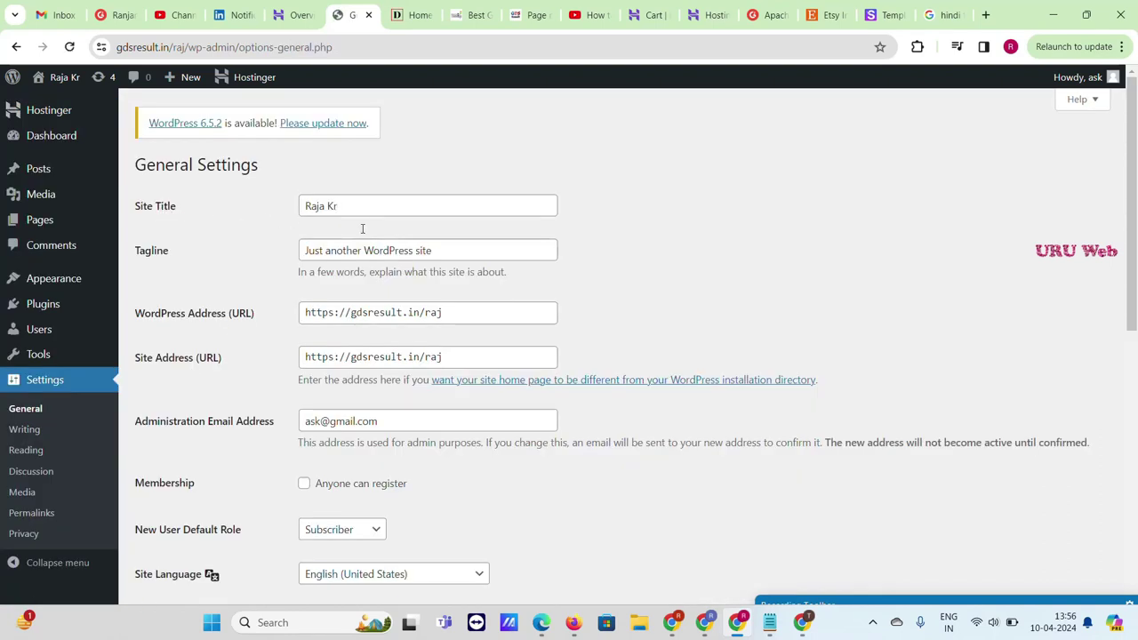
pyautogui.tripleClick(373, 249)
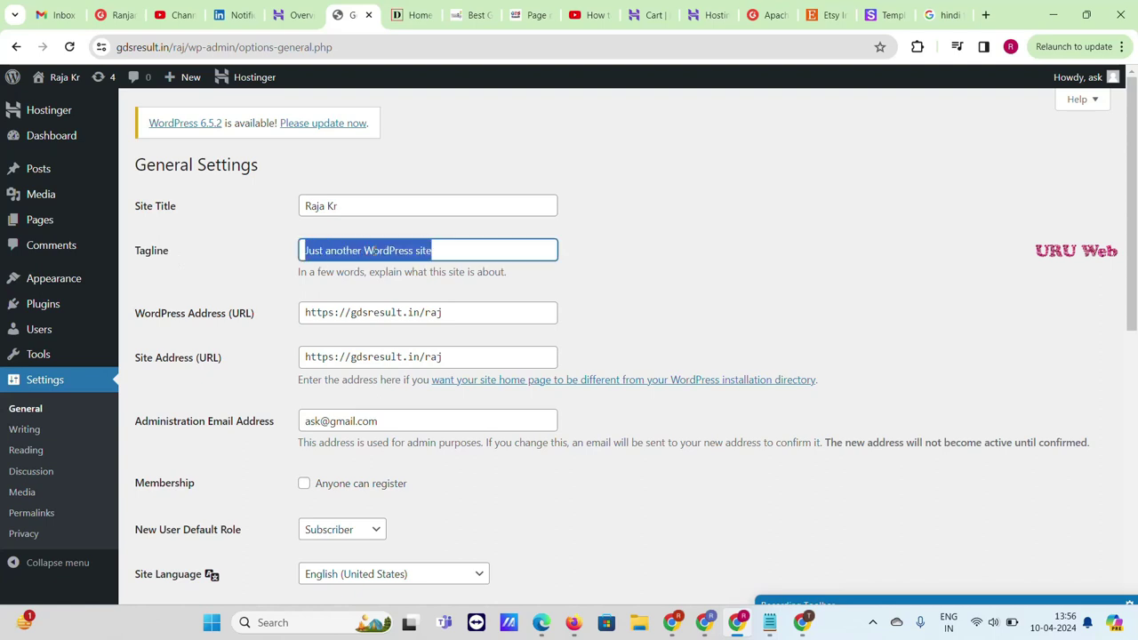
pyautogui.scroll(-6, 373, 250)
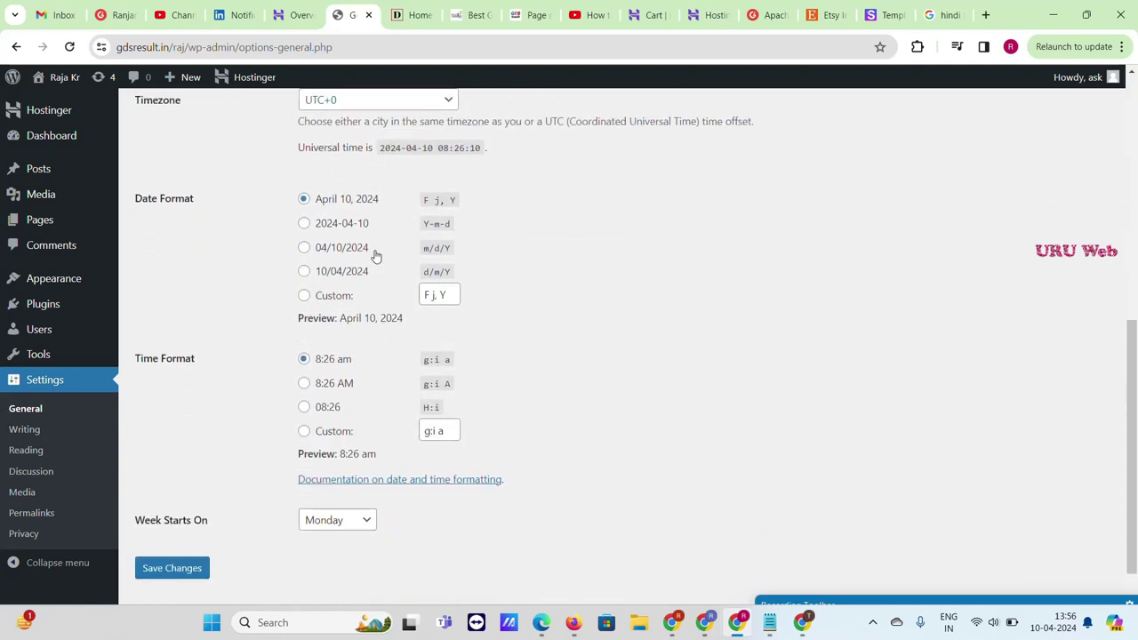
pyautogui.scroll(3, 373, 257)
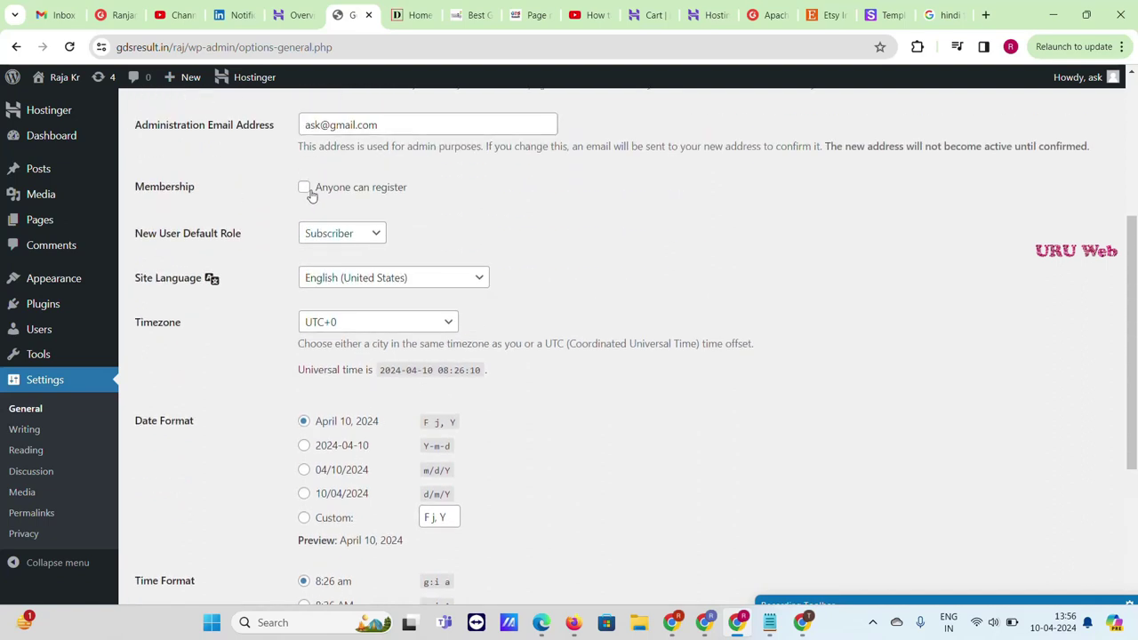
# Allow anyone to register, set the timezone to Kolkata, and save the changes.
pyautogui.click(309, 191)
pyautogui.click(360, 322)
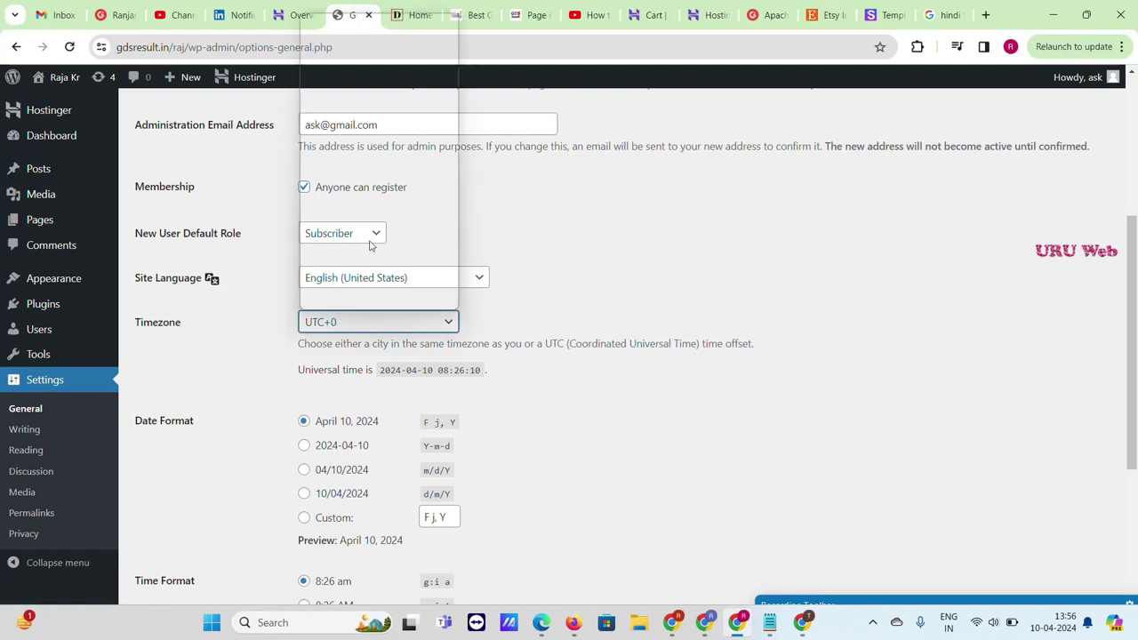
pyautogui.scroll(20, 371, 225)
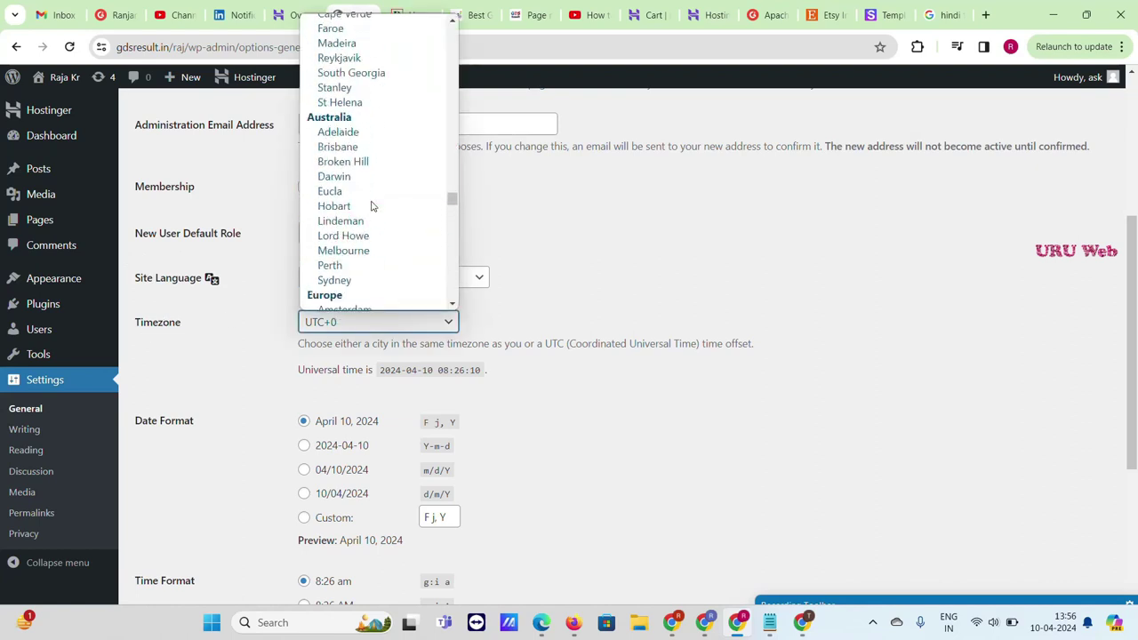
pyautogui.scroll(12, 372, 214)
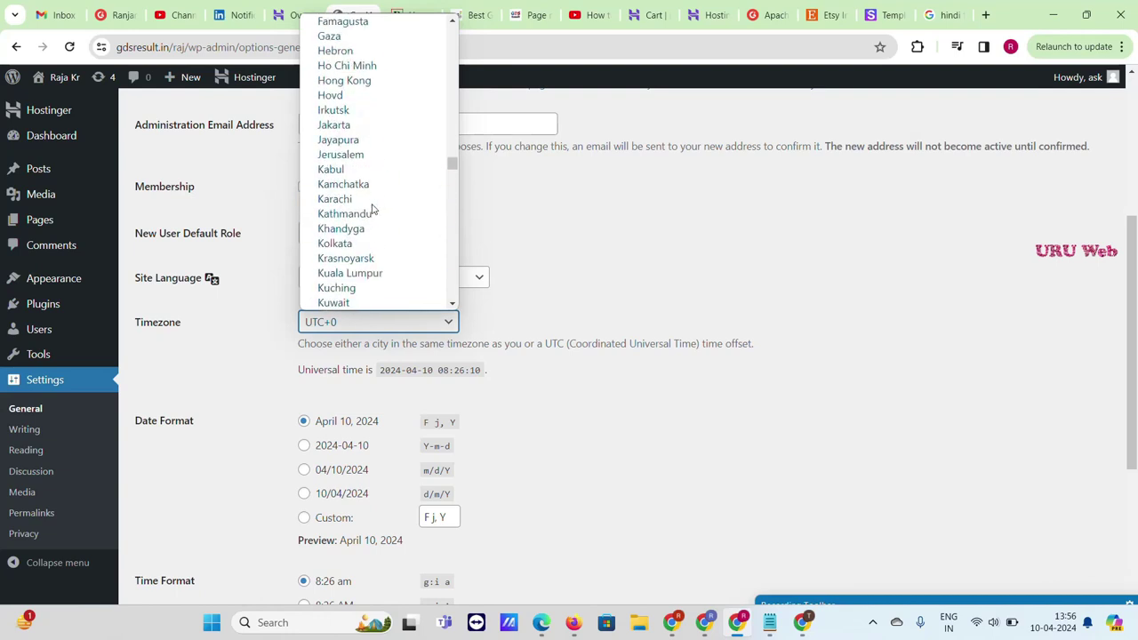
pyautogui.scroll(-3, 248, 423)
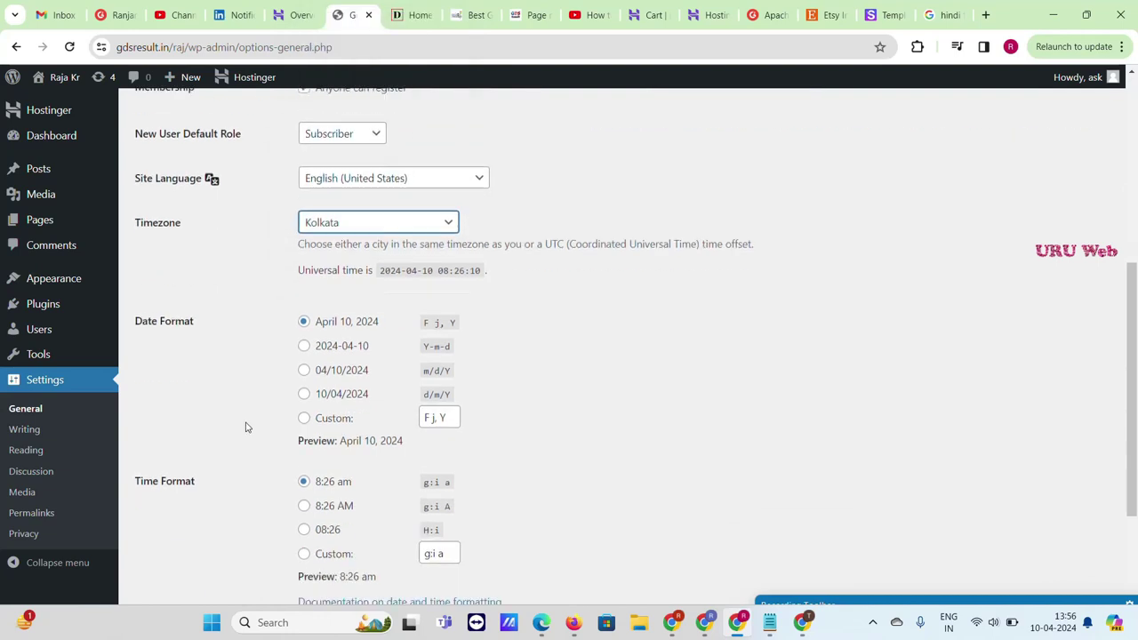
pyautogui.click(167, 534)
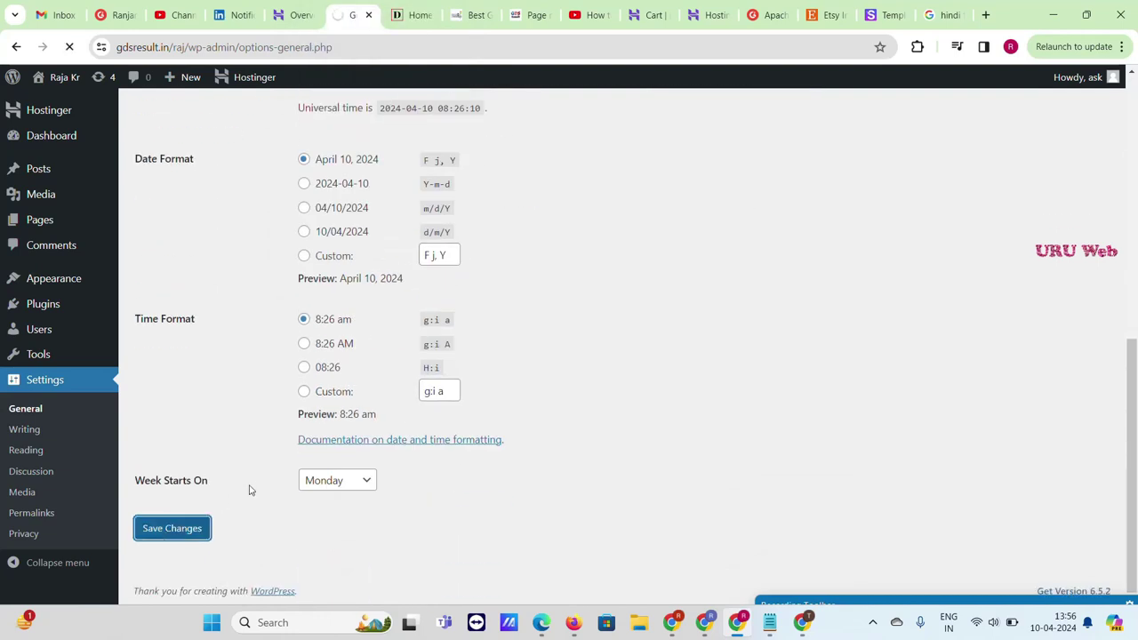
pyautogui.scroll(-2, 235, 401)
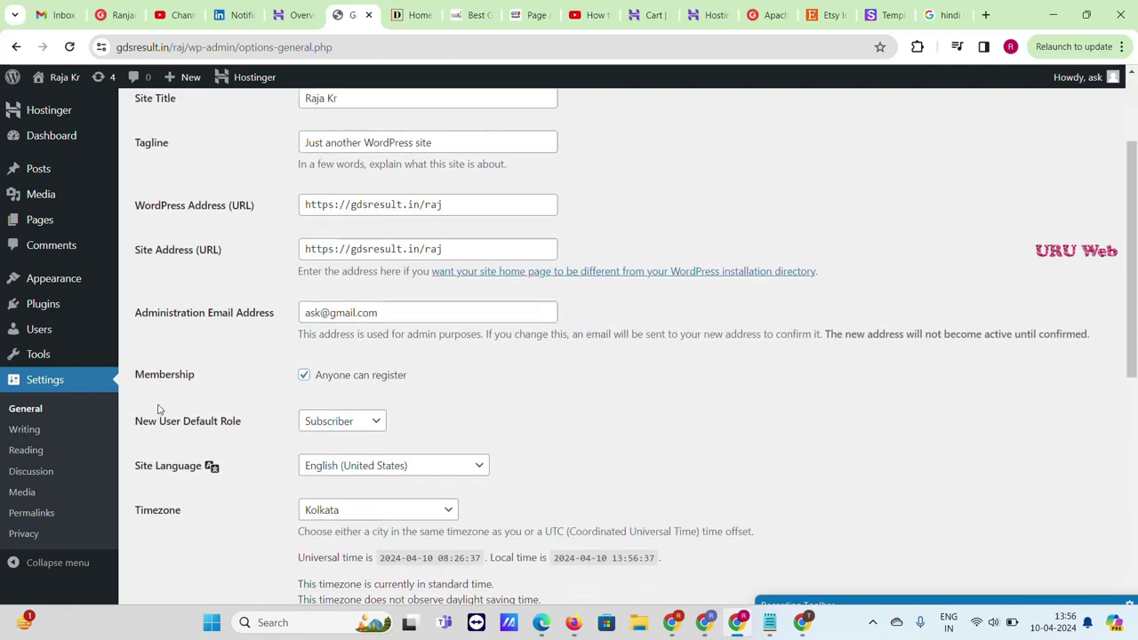
# Set the permalinks to the Post name structure and save.
pyautogui.click(32, 514)
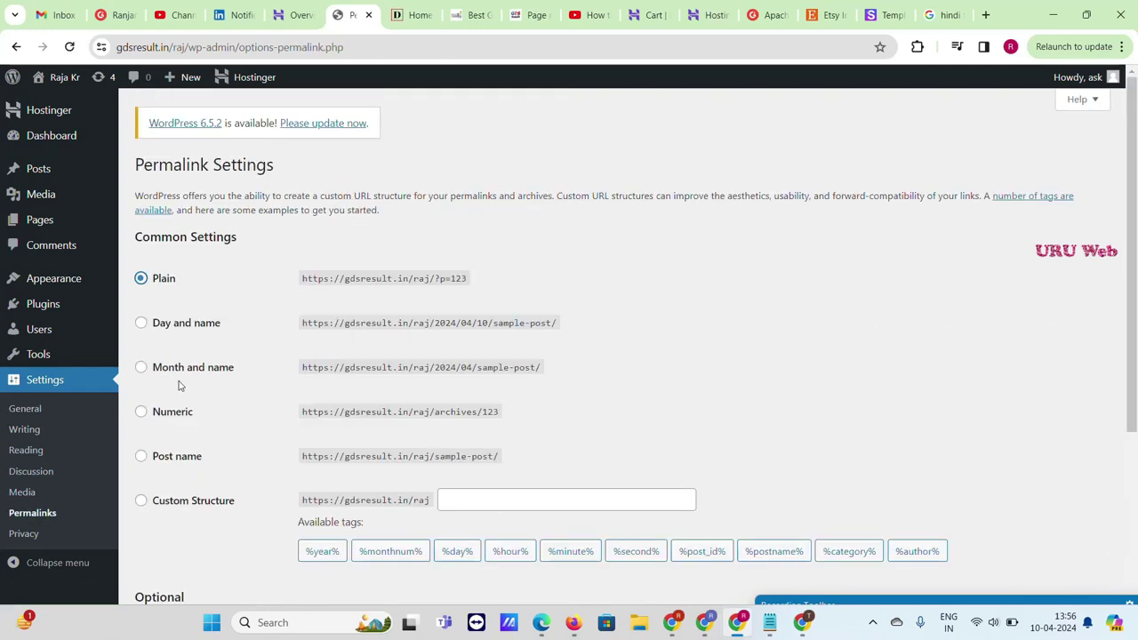
pyautogui.click(163, 456)
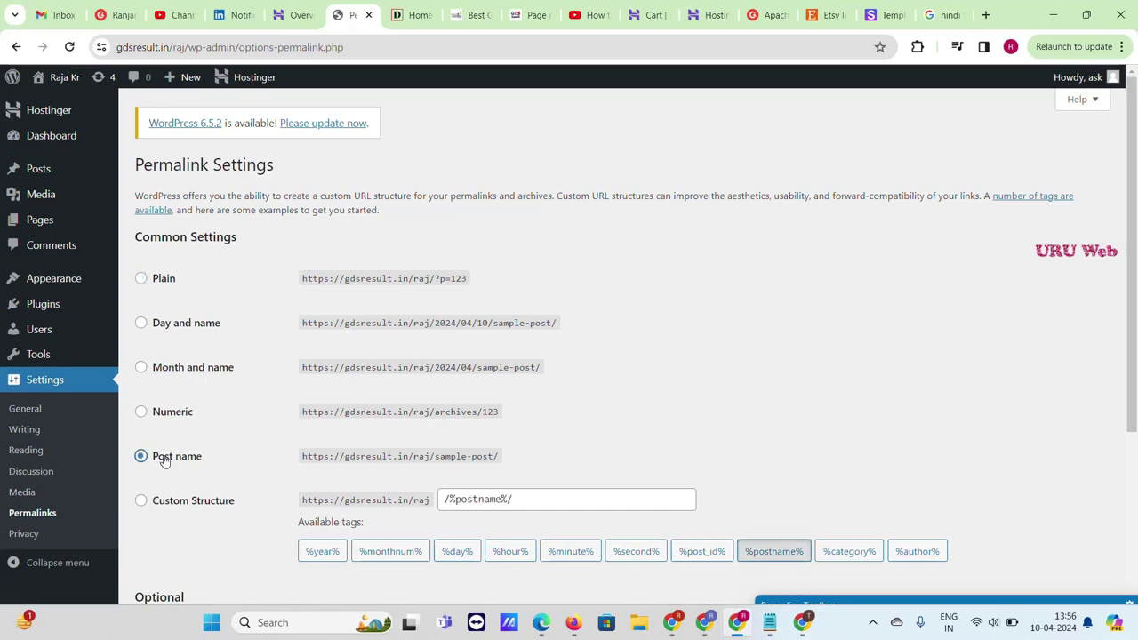
pyautogui.scroll(-3, 333, 432)
pyautogui.click(202, 537)
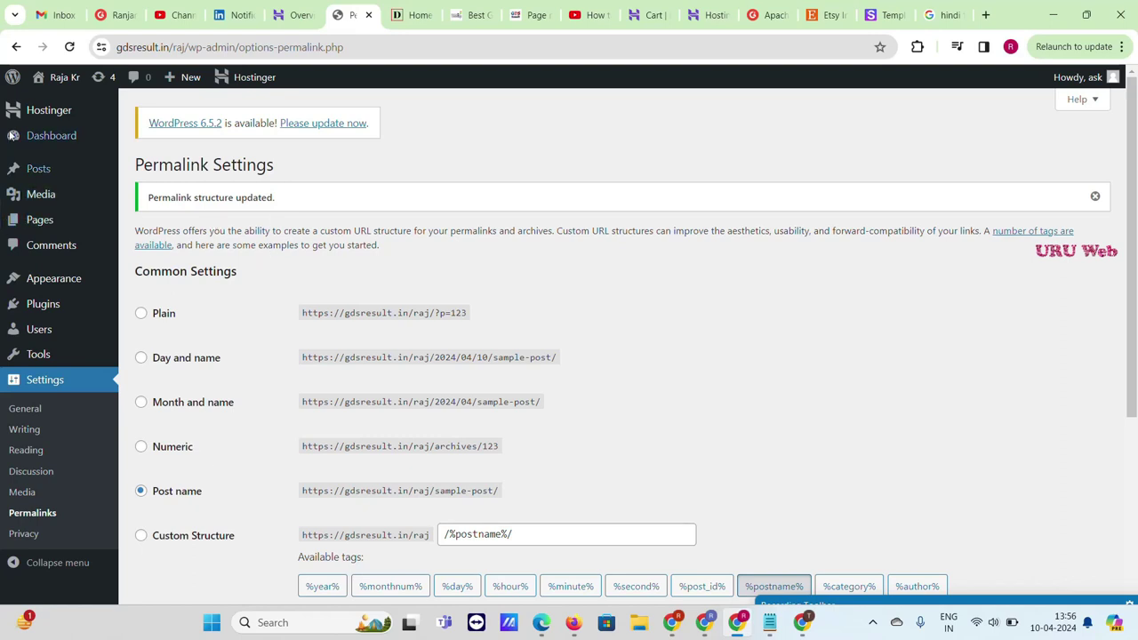
# Open the live site in a new tab to view the Hello world post.
pyautogui.moveTo(53, 80)
pyautogui.rightClick(53, 108)
pyautogui.click(89, 121)
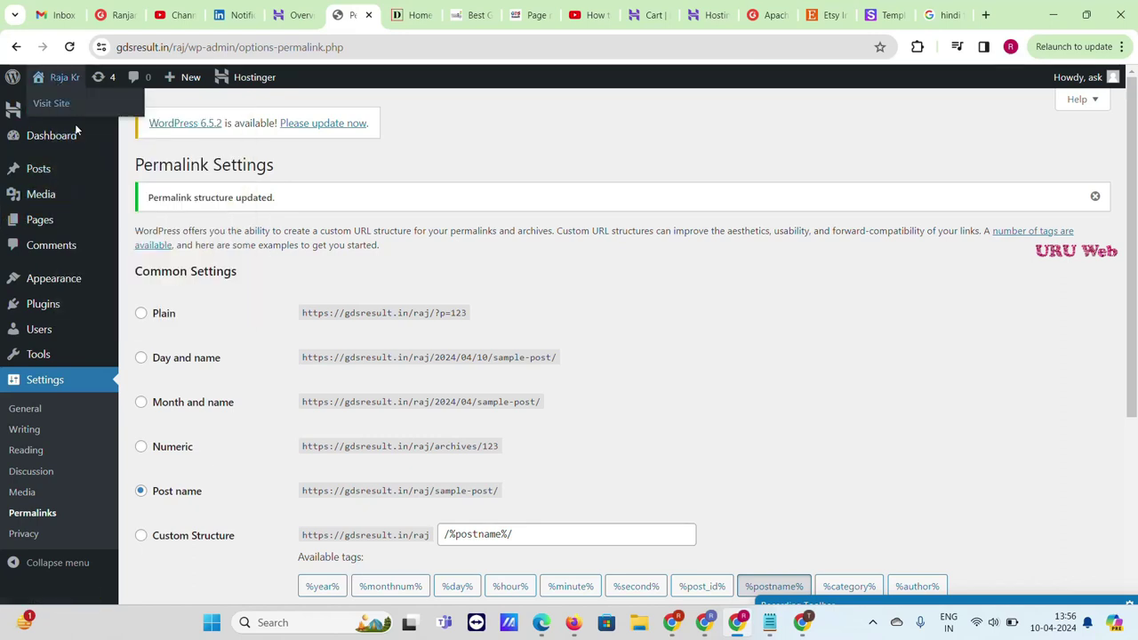
pyautogui.click(383, 7)
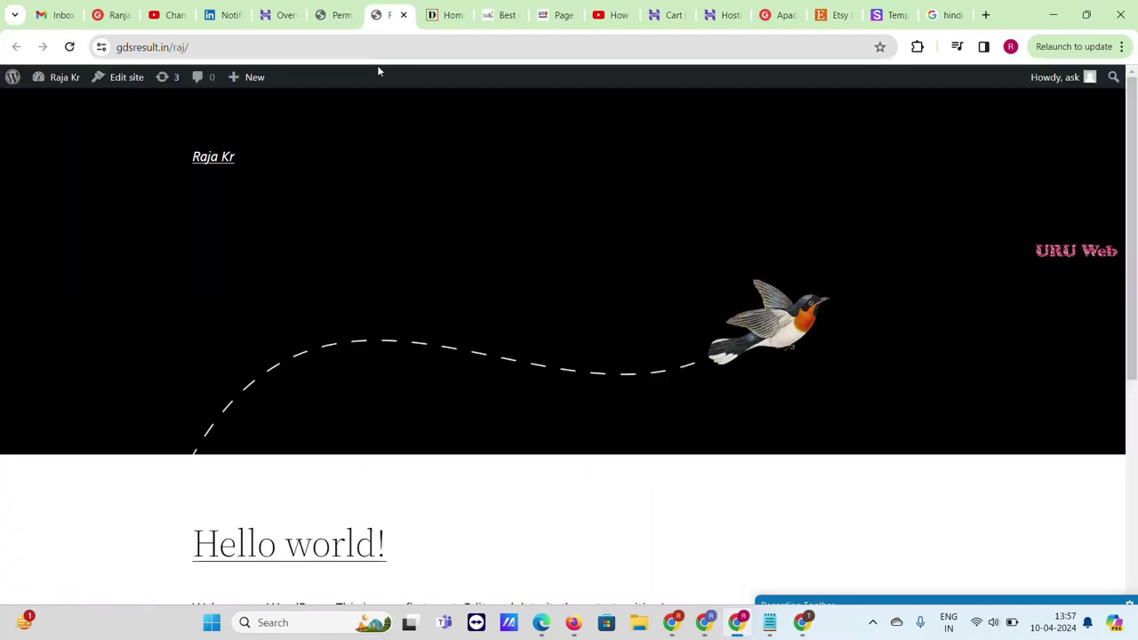
pyautogui.scroll(-5, 374, 151)
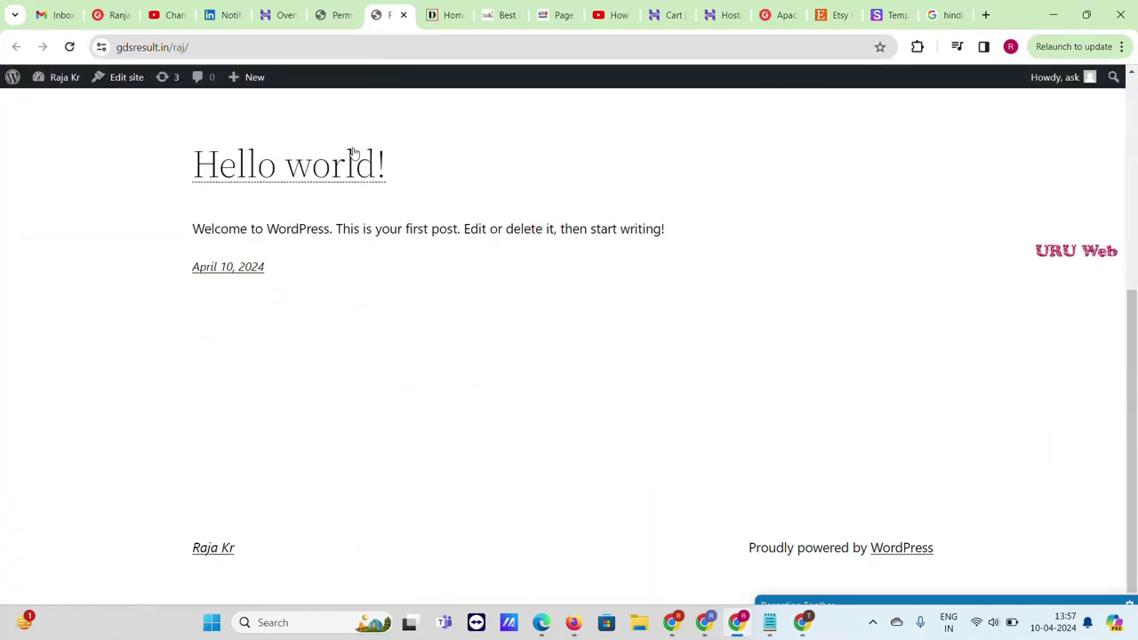
pyautogui.click(342, 7)
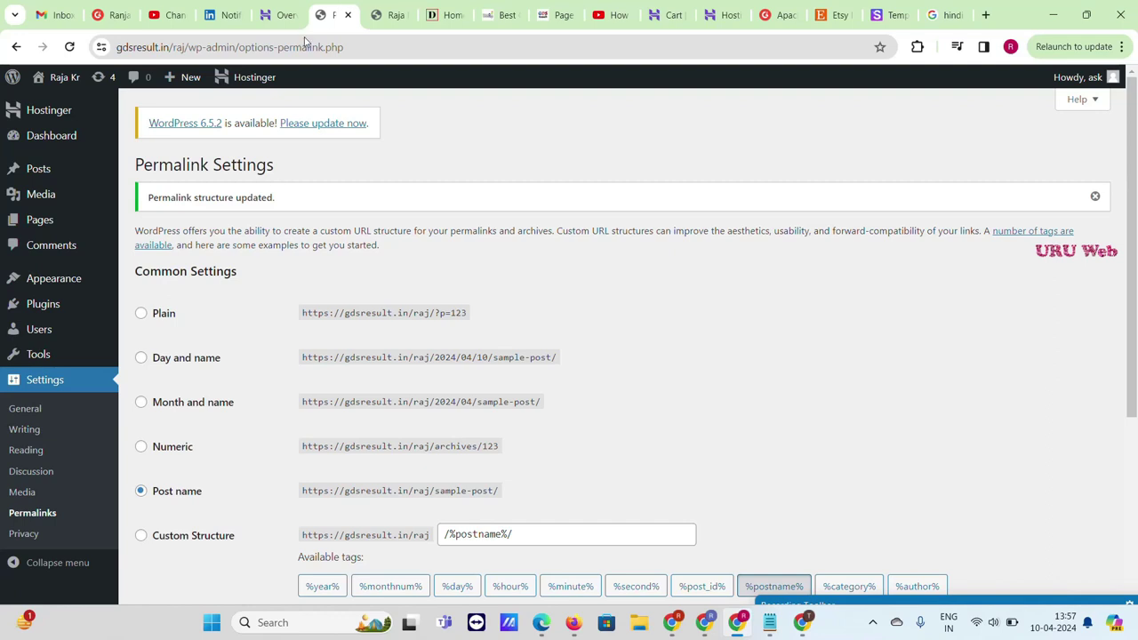
# Go to Appearance > Themes, glancing at the live site and the restaurant demo.
pyautogui.moveTo(80, 278)
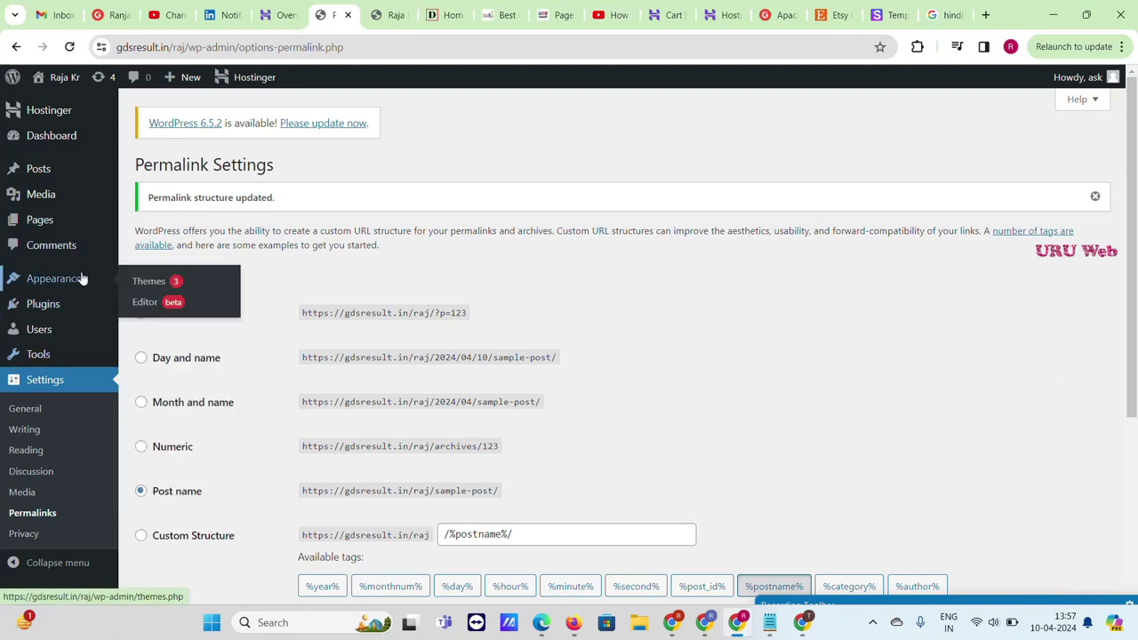
pyautogui.click(158, 282)
pyautogui.click(387, 14)
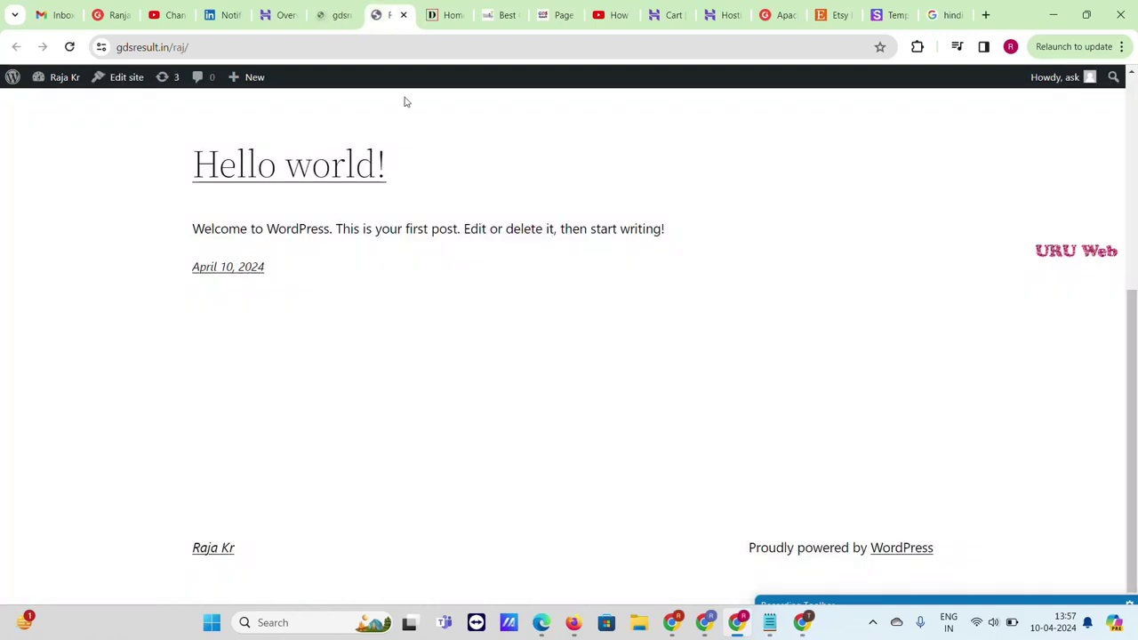
pyautogui.scroll(4, 523, 425)
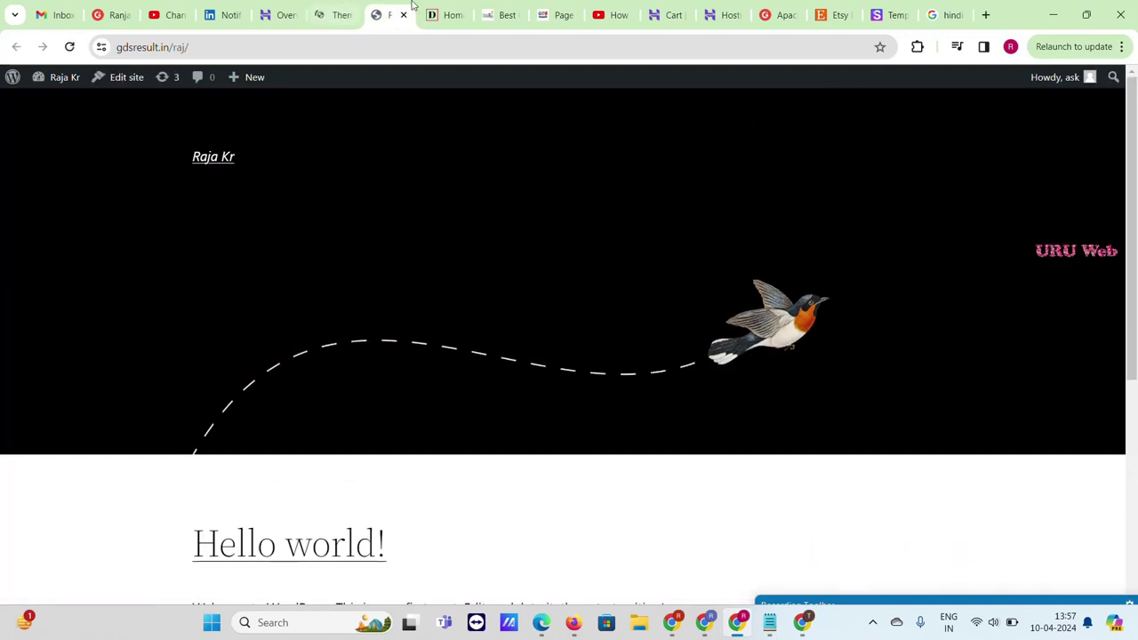
pyautogui.click(446, 6)
pyautogui.scroll(-10, 495, 300)
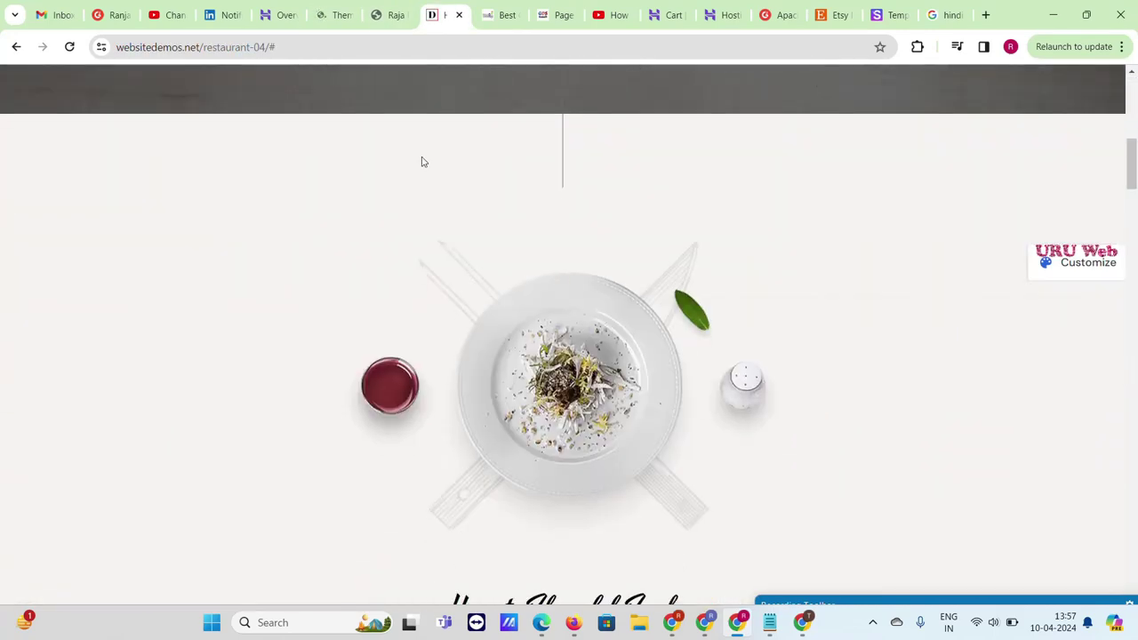
pyautogui.click(330, 12)
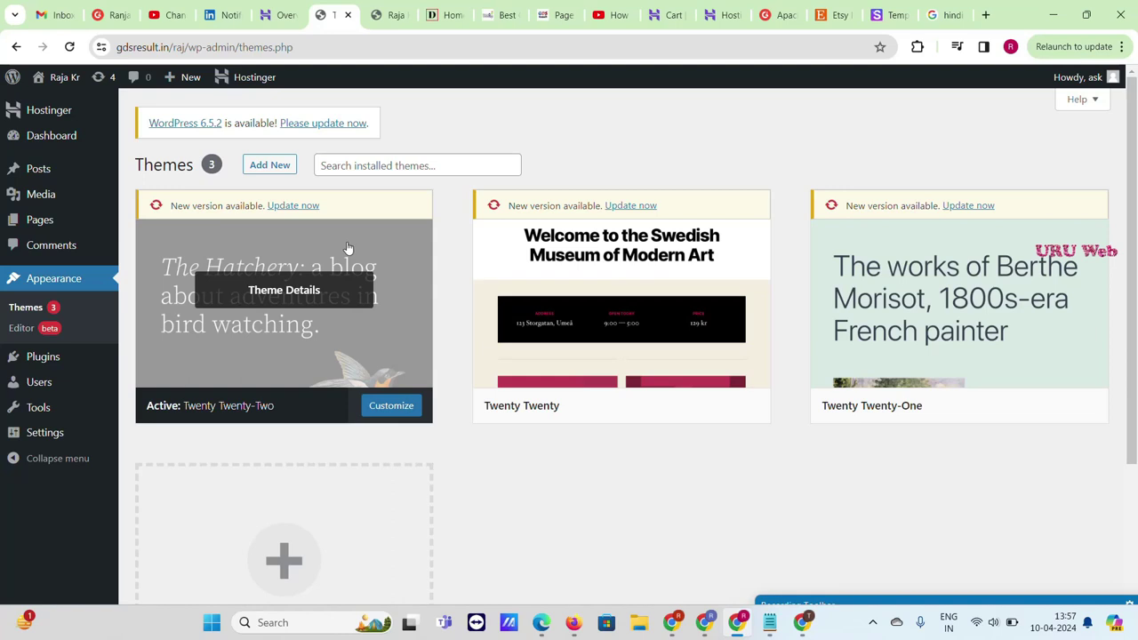
# Search the theme directory for 'astra', install the Astra theme, and switch to ThemeRaja.
pyautogui.click(274, 170)
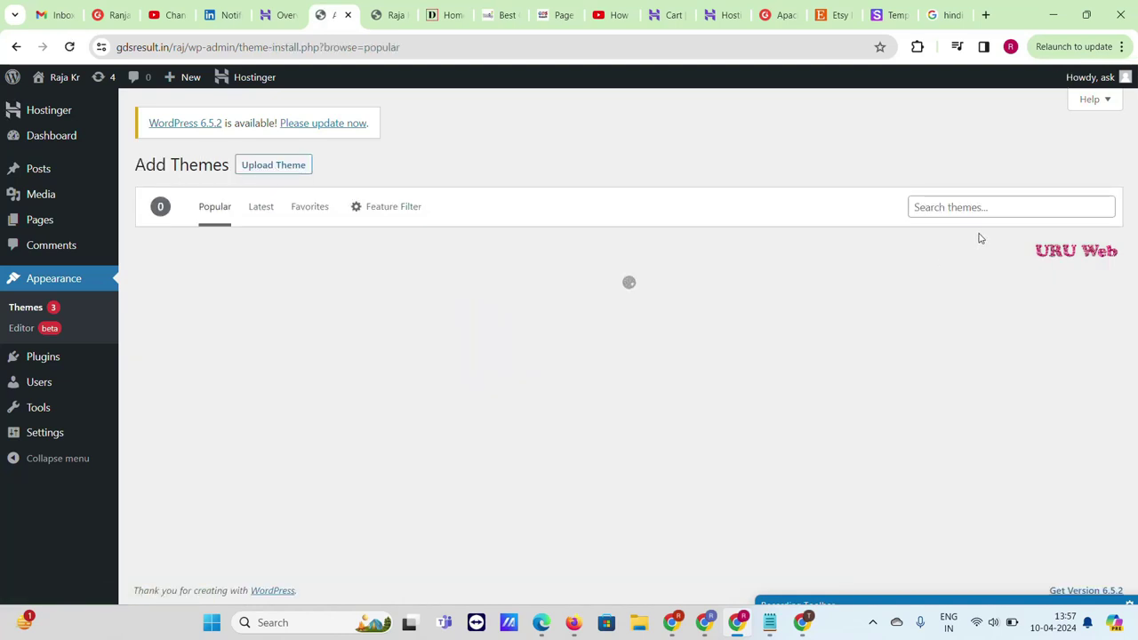
pyautogui.click(962, 205)
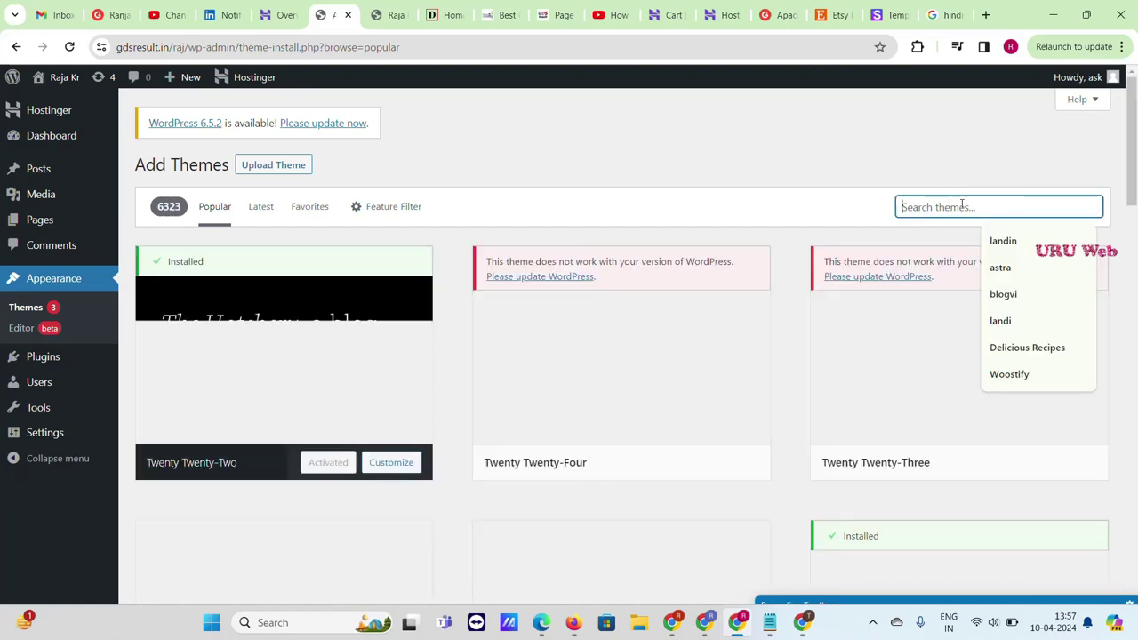
pyautogui.write('ast')
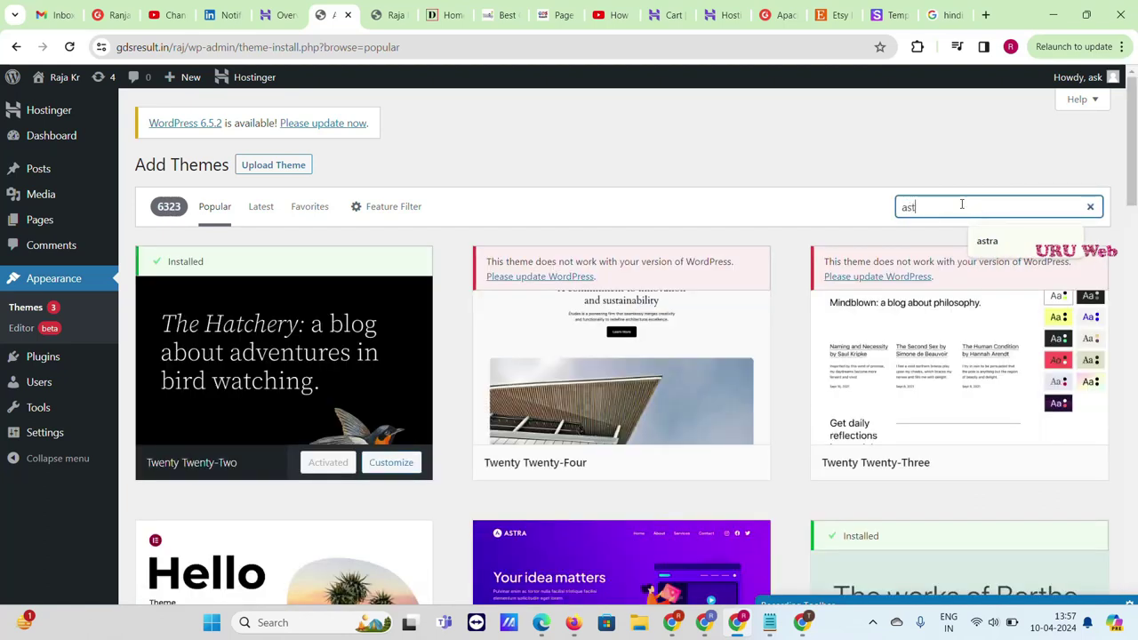
pyautogui.write('ra')
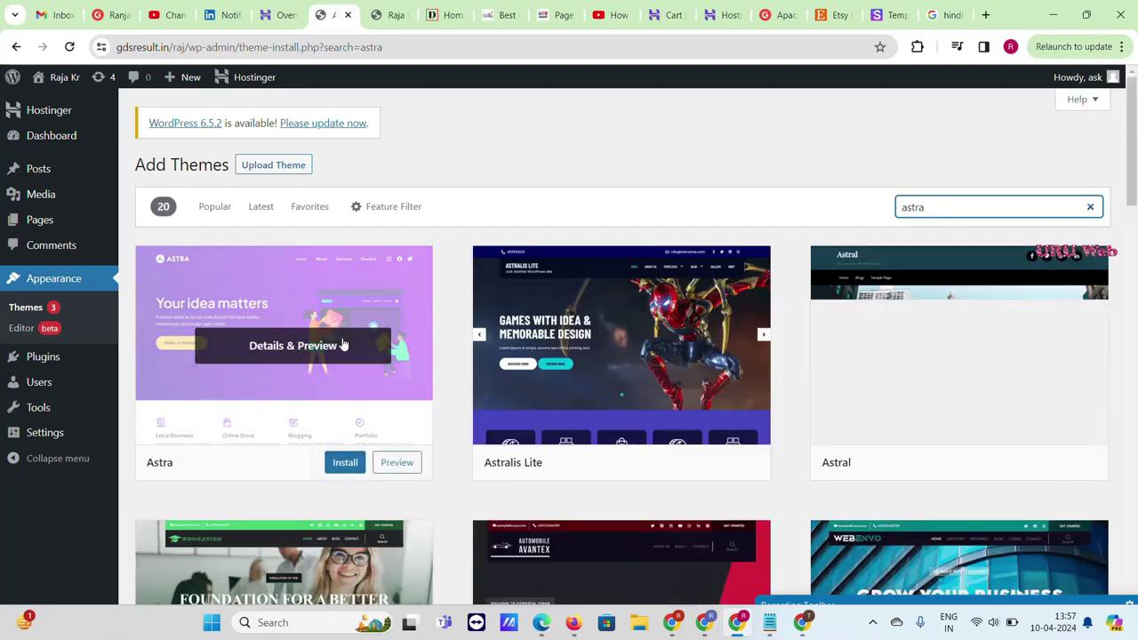
pyautogui.click(346, 463)
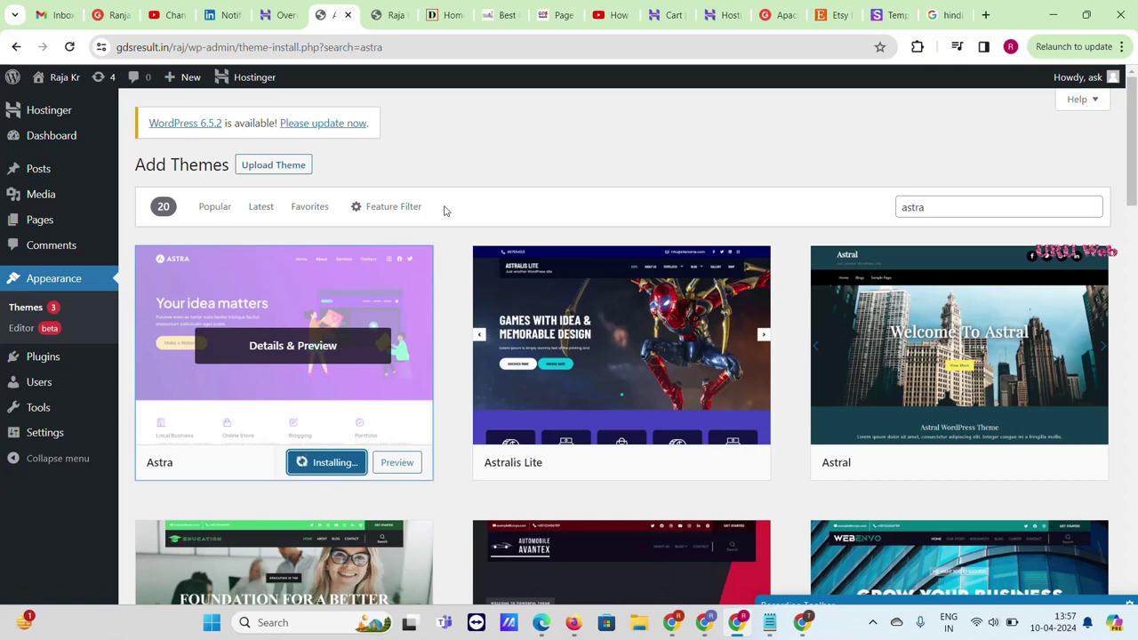
pyautogui.click(509, 13)
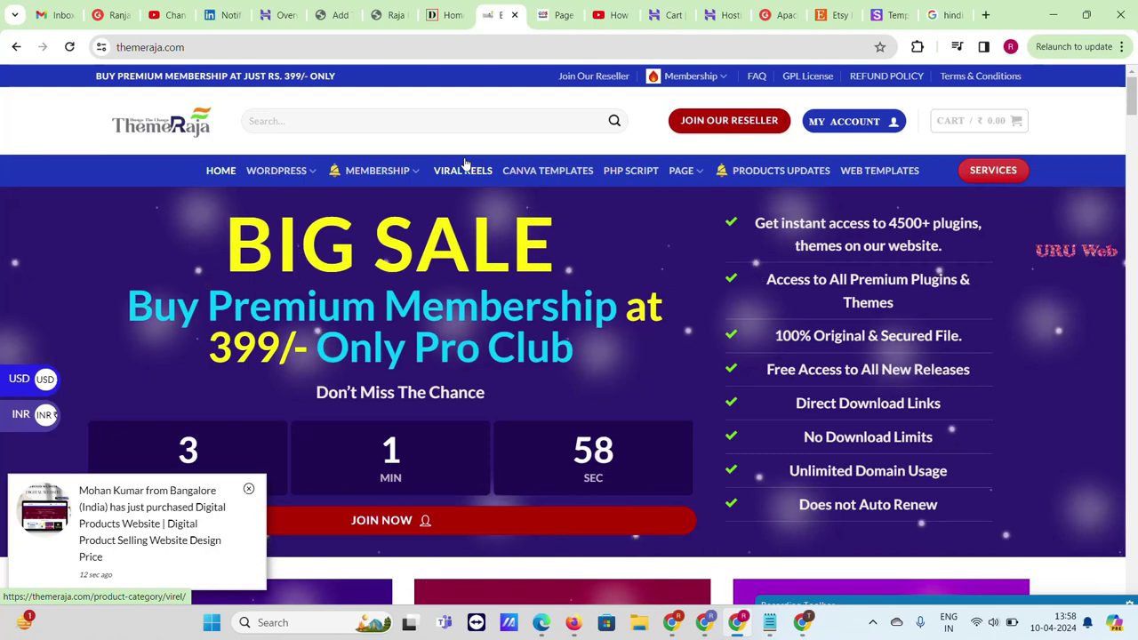
# Search ThemeRaja for 'elementor pro' and review the Elementor Pro Page Builder product page.
pyautogui.click(439, 119)
pyautogui.write('elementor pro')
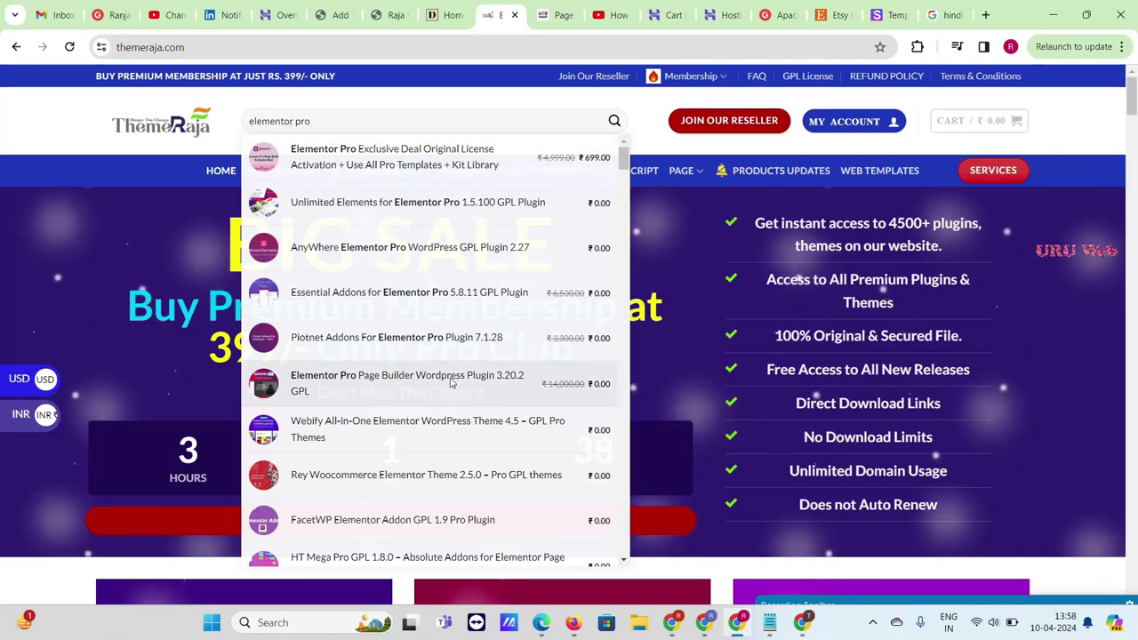
pyautogui.click(454, 382)
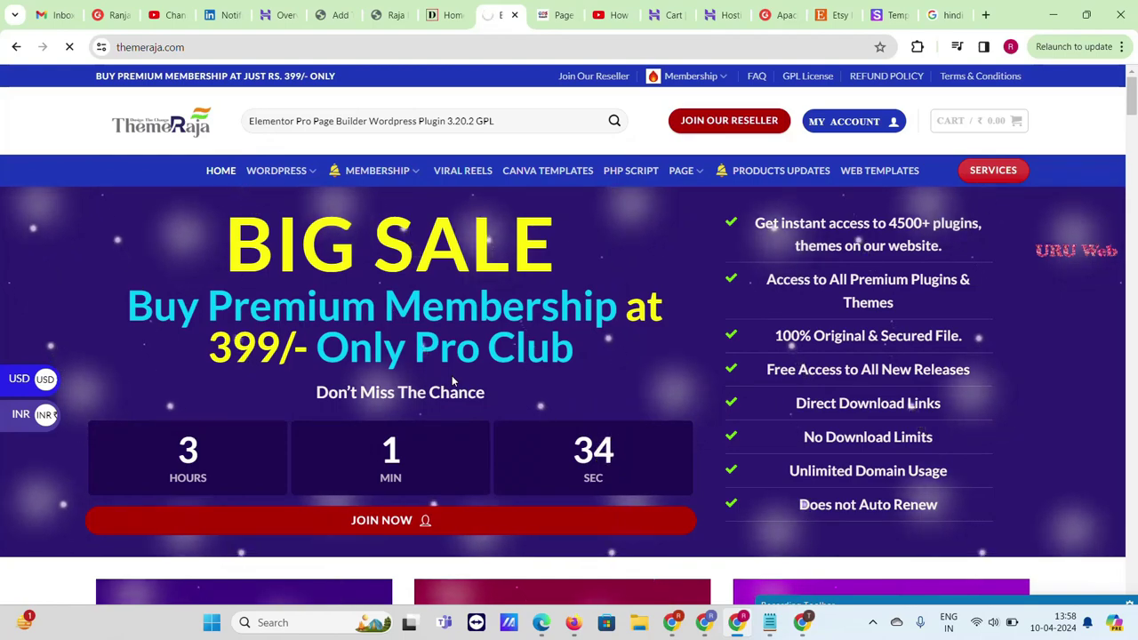
pyautogui.scroll(-4, 462, 426)
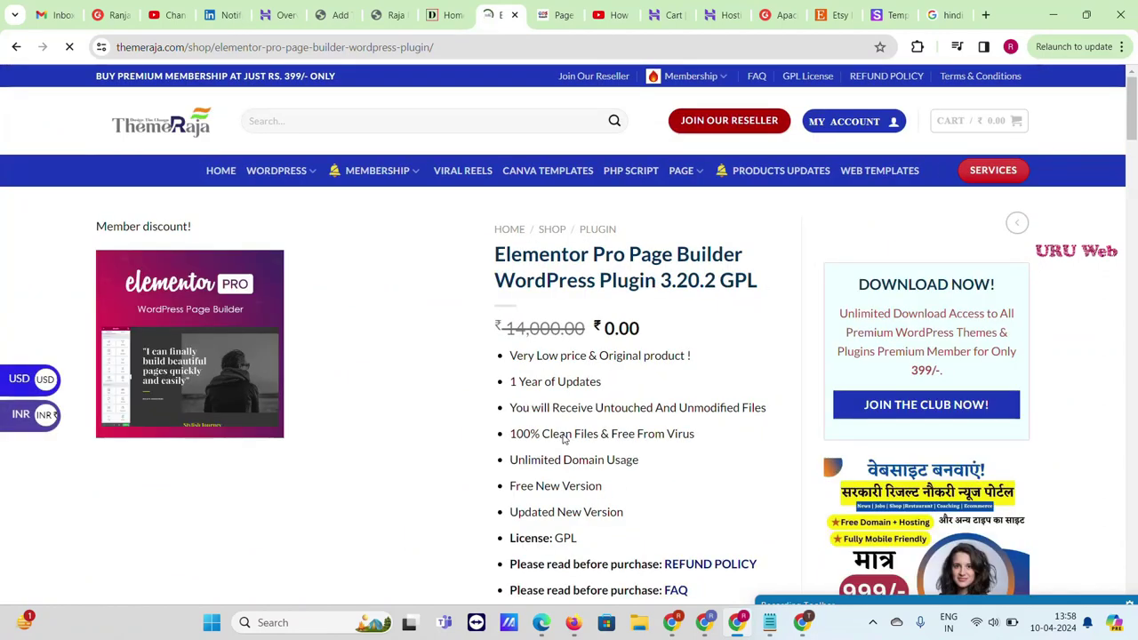
pyautogui.scroll(-4, 563, 438)
pyautogui.scroll(3, 595, 264)
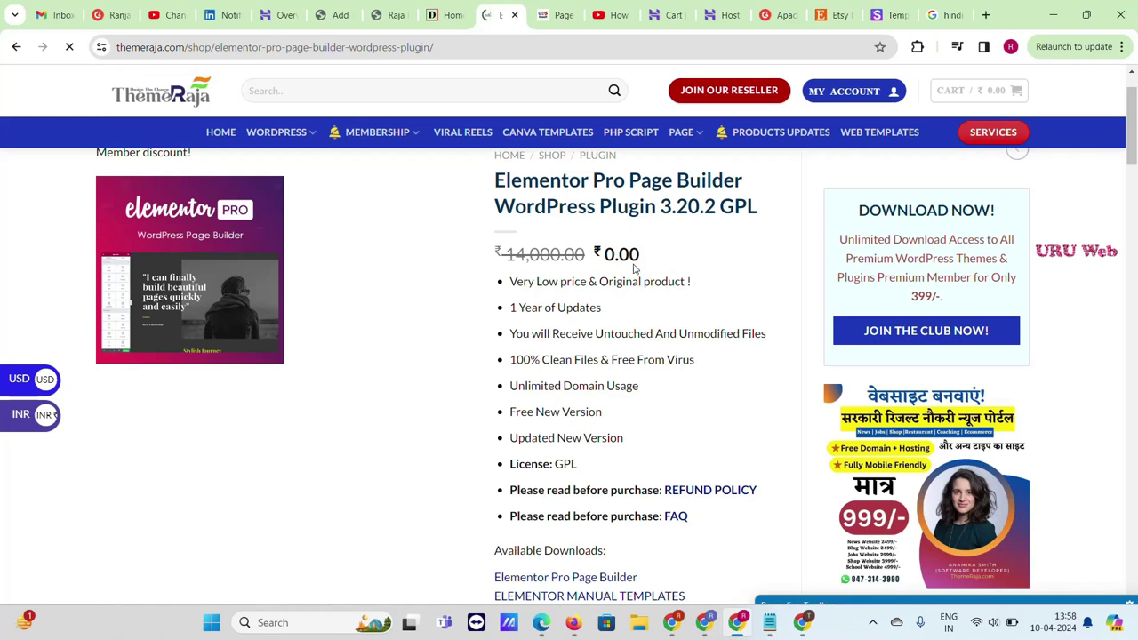
pyautogui.scroll(2, 634, 268)
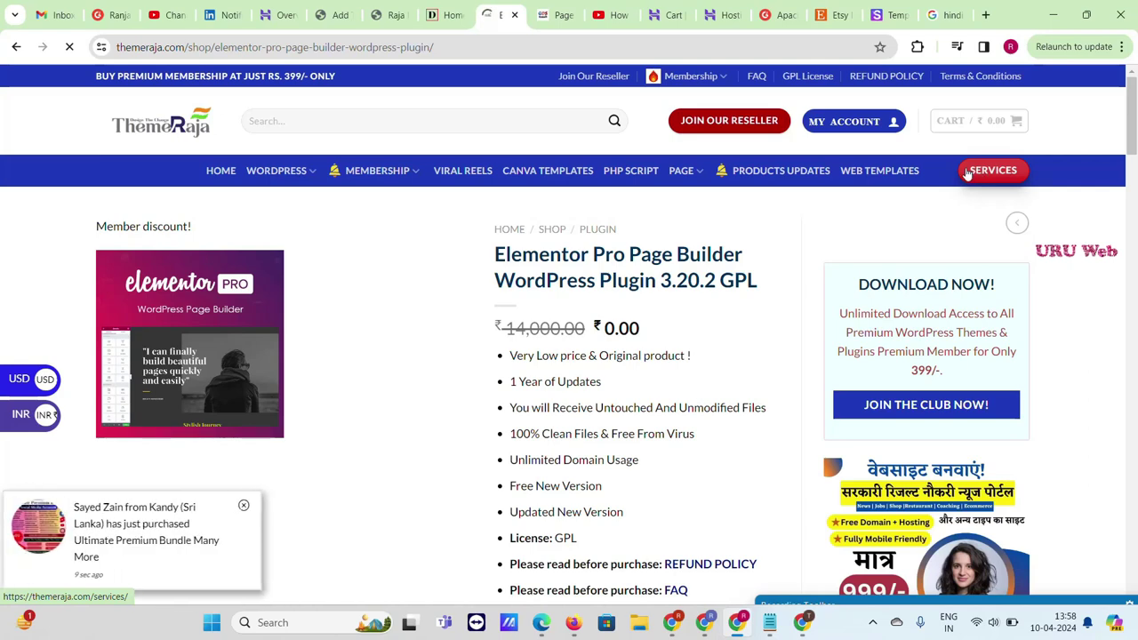
# Browse the ThemeRaja services page, then return to the WordPress Astra search results.
pyautogui.click(993, 170)
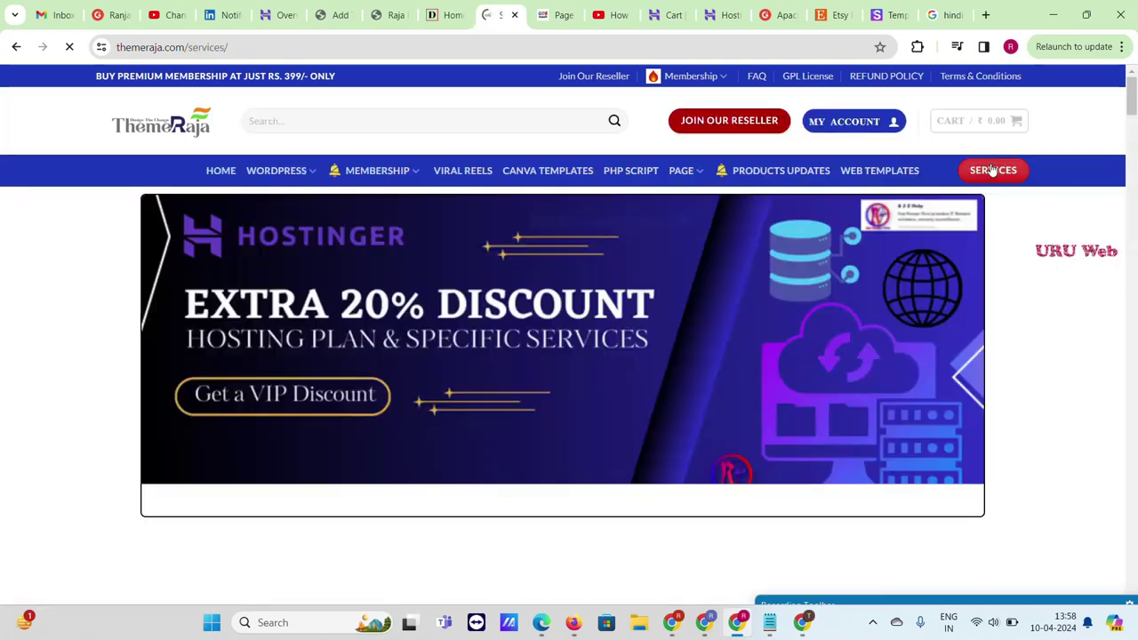
pyautogui.scroll(-10, 498, 274)
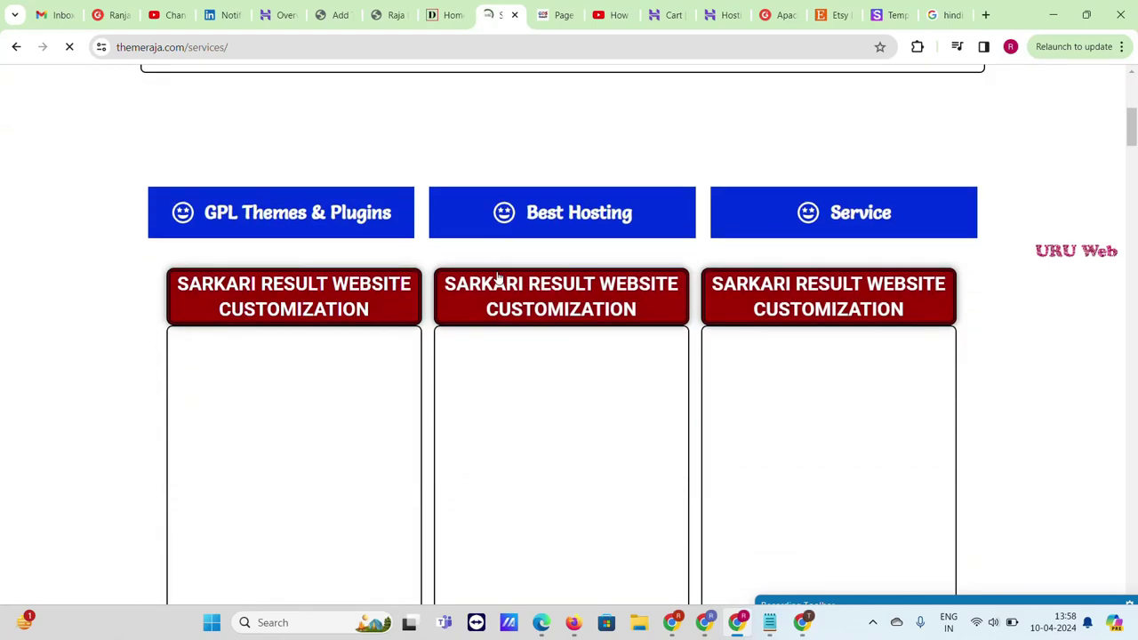
pyautogui.scroll(-6, 499, 277)
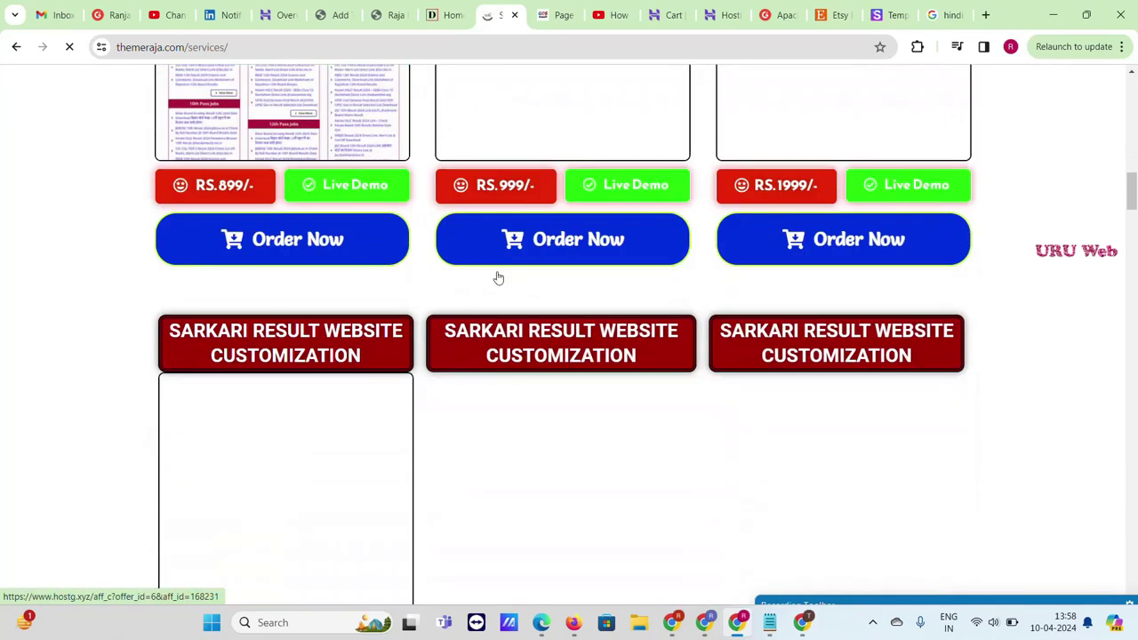
pyautogui.scroll(-7, 499, 279)
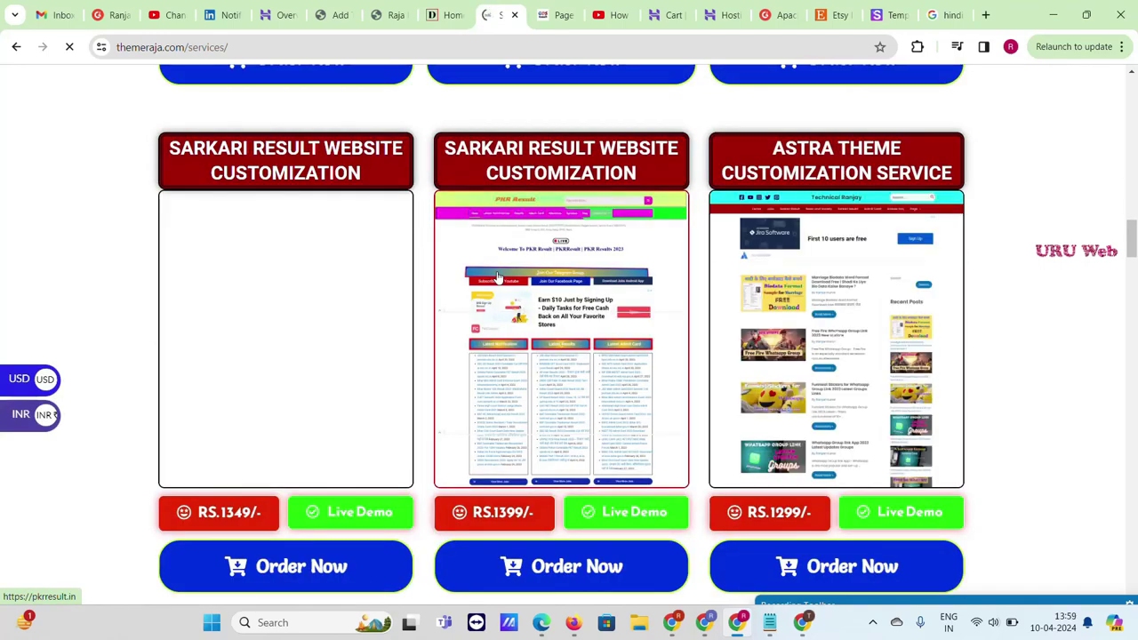
pyautogui.click(431, 9)
pyautogui.click(331, 8)
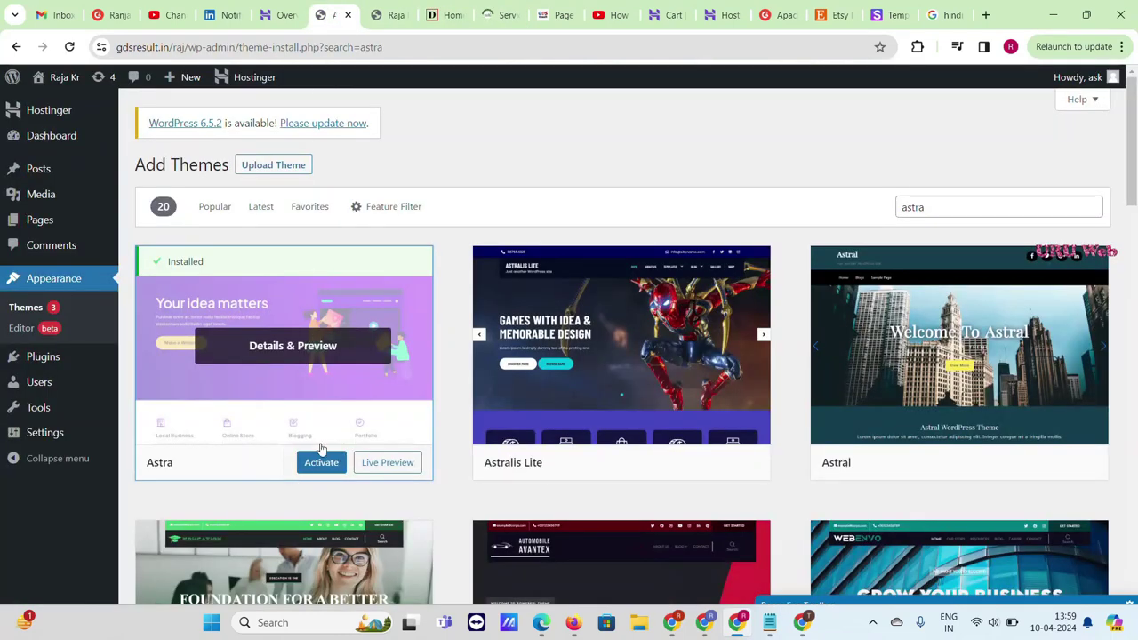
# Activate Astra, set up the Starter Templates plugin, reload Plugins, and open Astra > Dashboard.
pyautogui.click(321, 461)
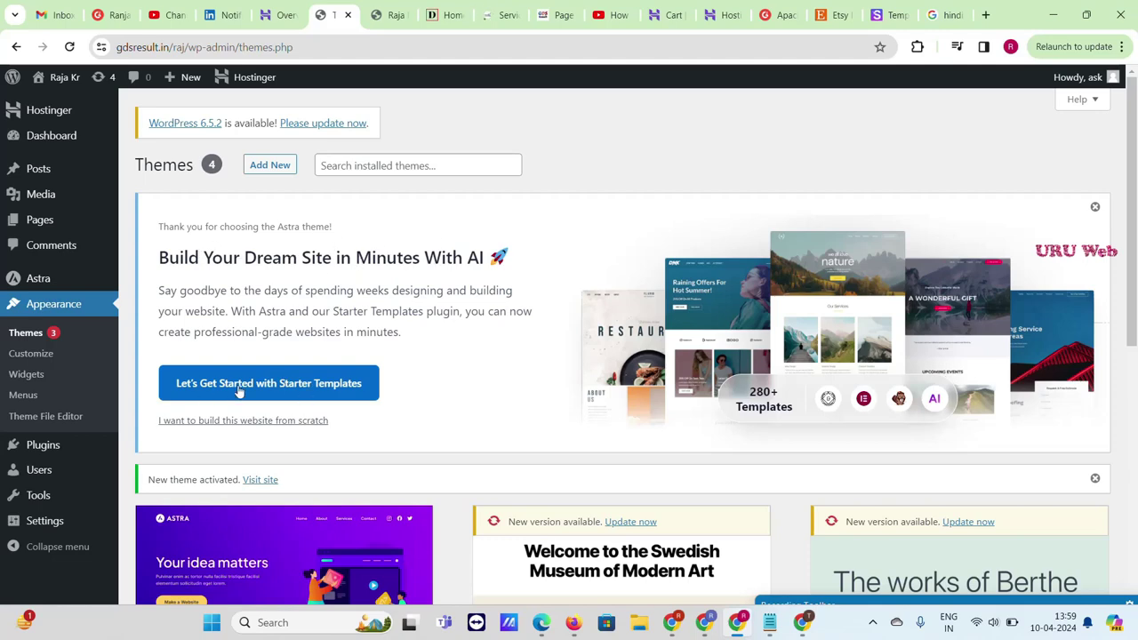
pyautogui.click(294, 388)
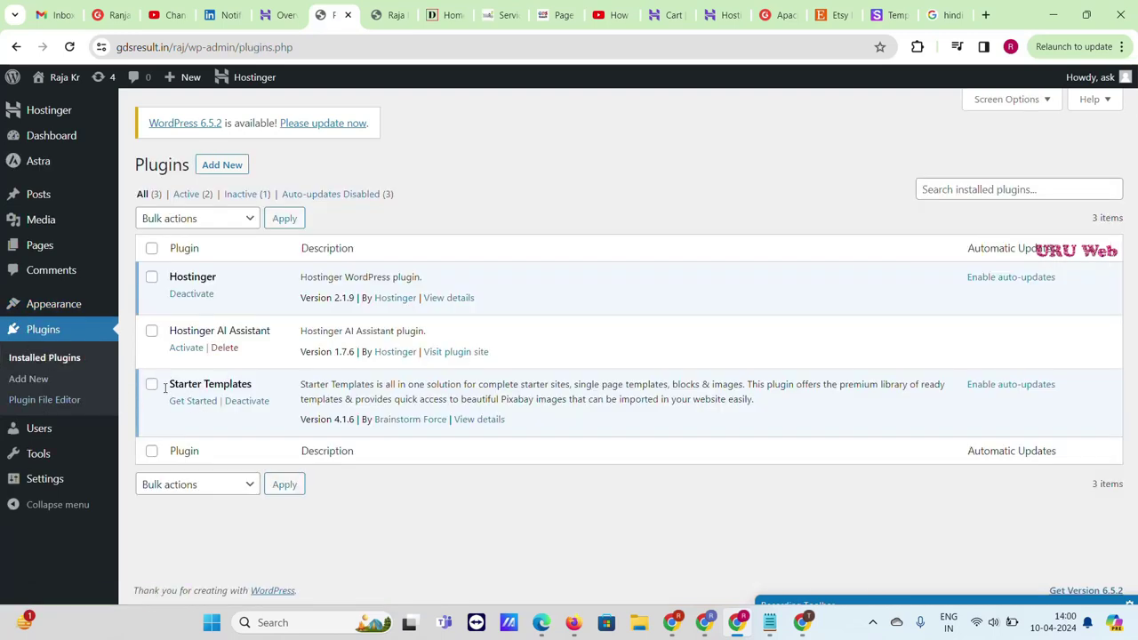
pyautogui.click(72, 52)
pyautogui.moveTo(24, 167)
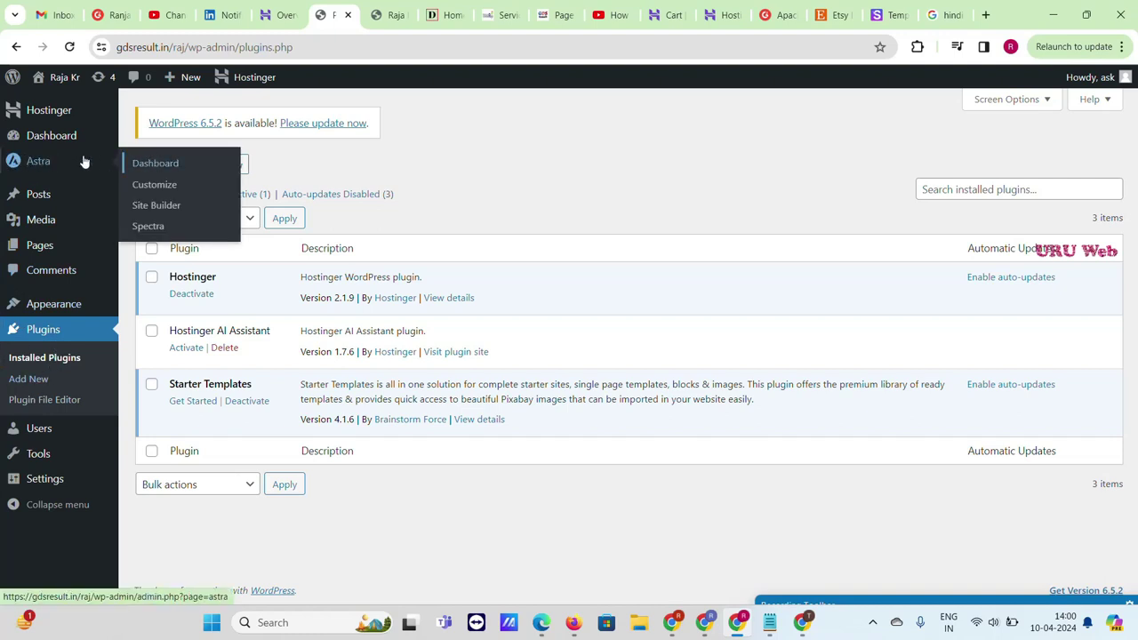
pyautogui.click(157, 166)
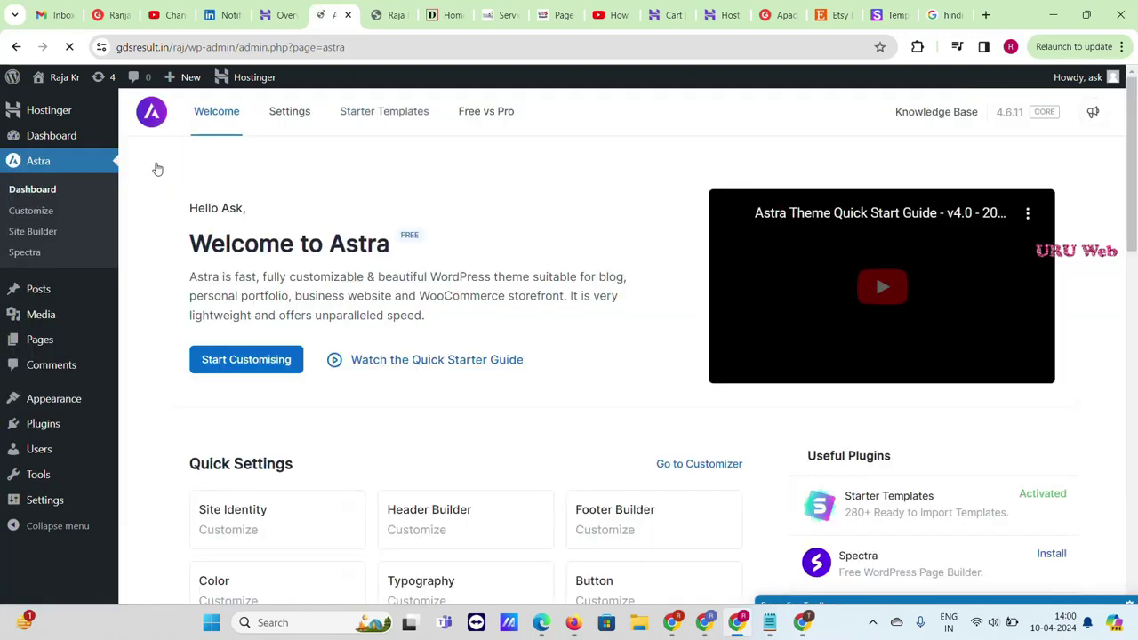
# Open the Starter Templates tab on the Astra dashboard.
pyautogui.click(378, 117)
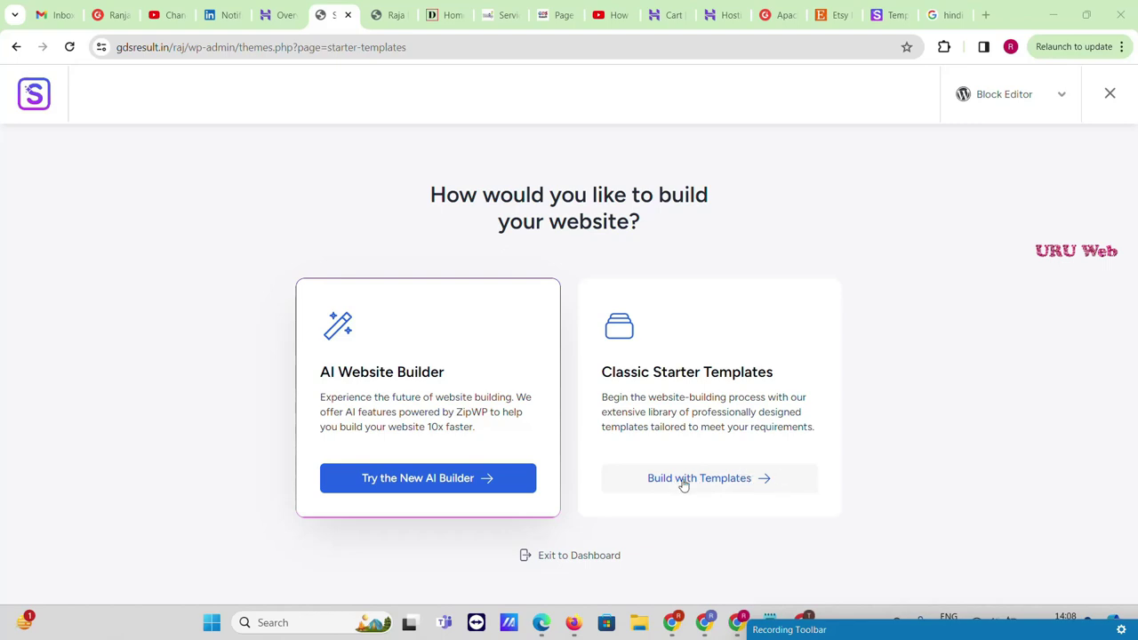
# Search the classic starter template library for 'restaurant'.
pyautogui.click(724, 481)
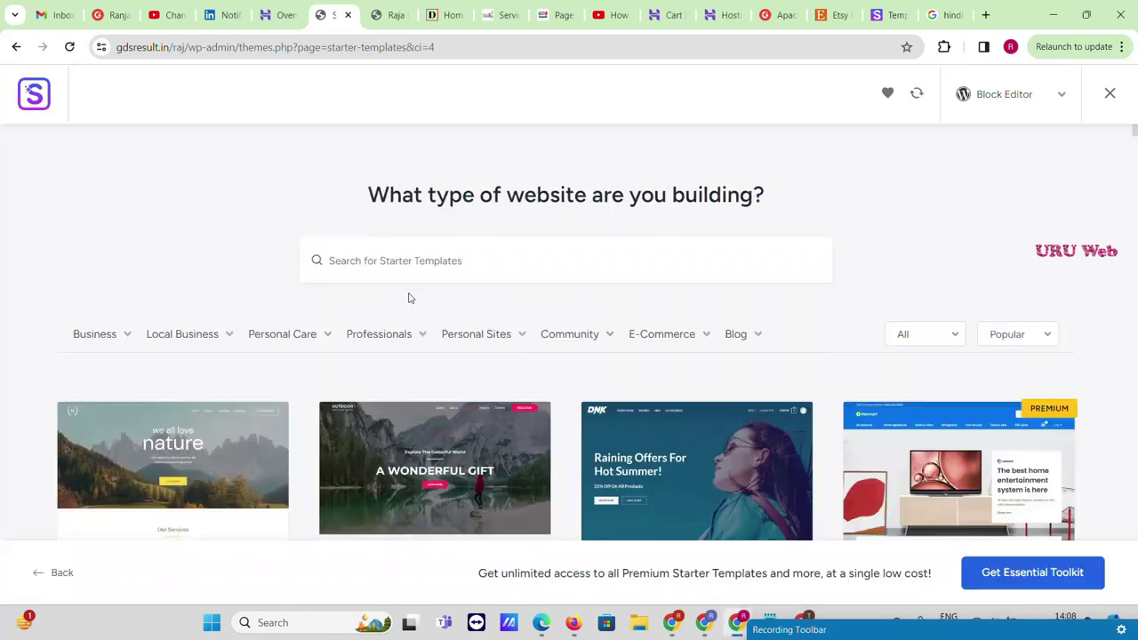
pyautogui.rightClick(384, 265)
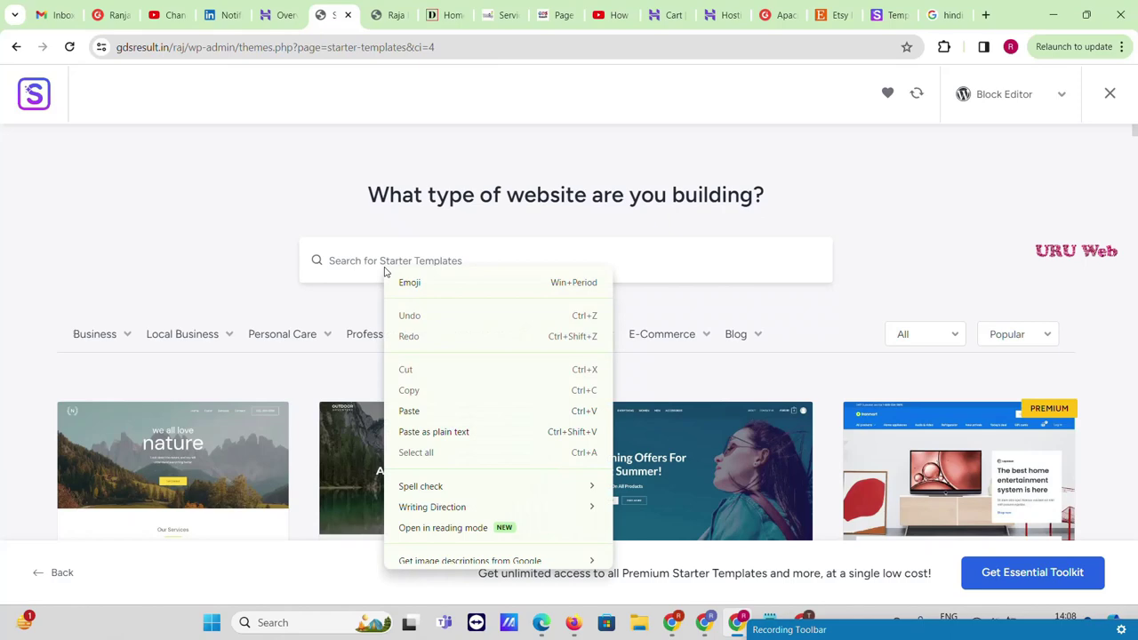
pyautogui.click(429, 411)
# Pick the Italian Restaurant template from the restaurant results.
pyautogui.scroll(-4, 385, 260)
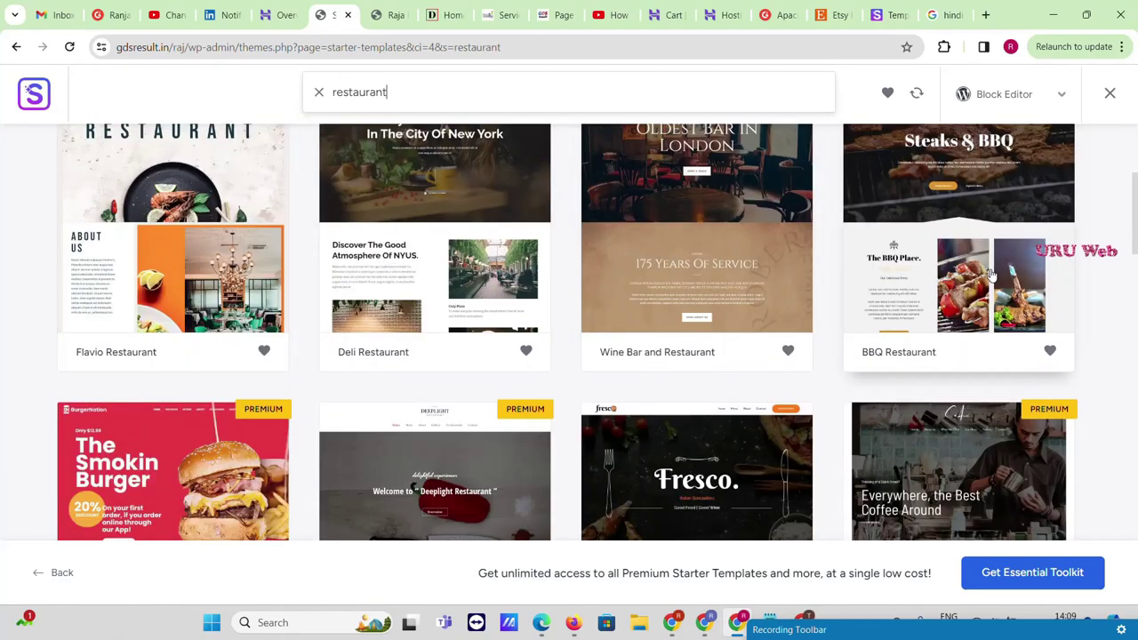
pyautogui.scroll(-4, 747, 282)
pyautogui.scroll(-3, 355, 331)
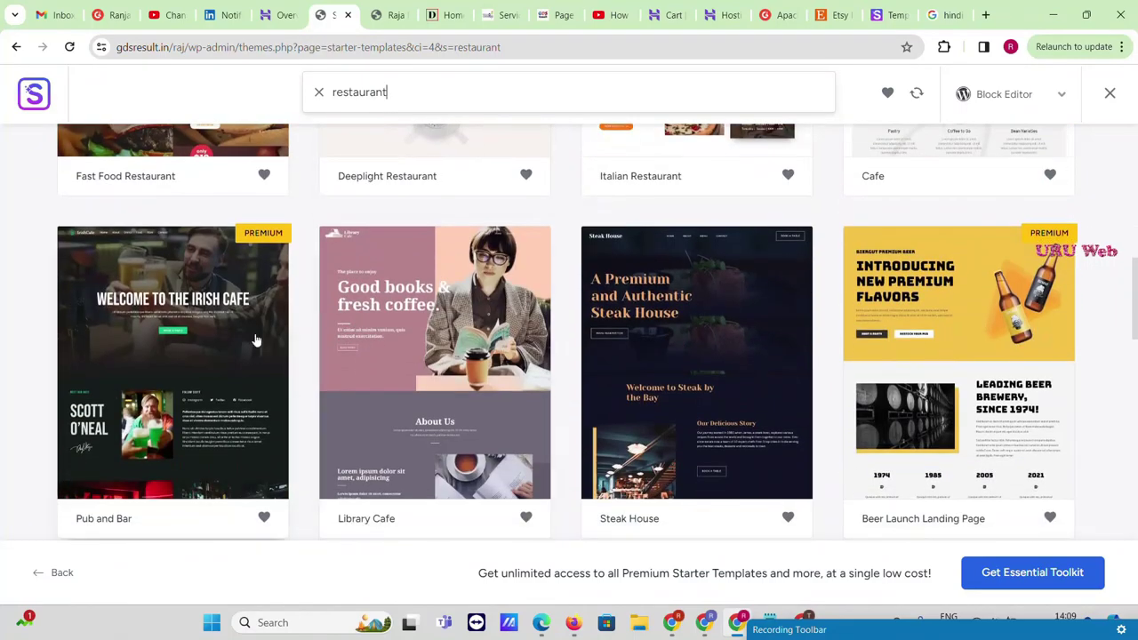
pyautogui.scroll(-5, 736, 329)
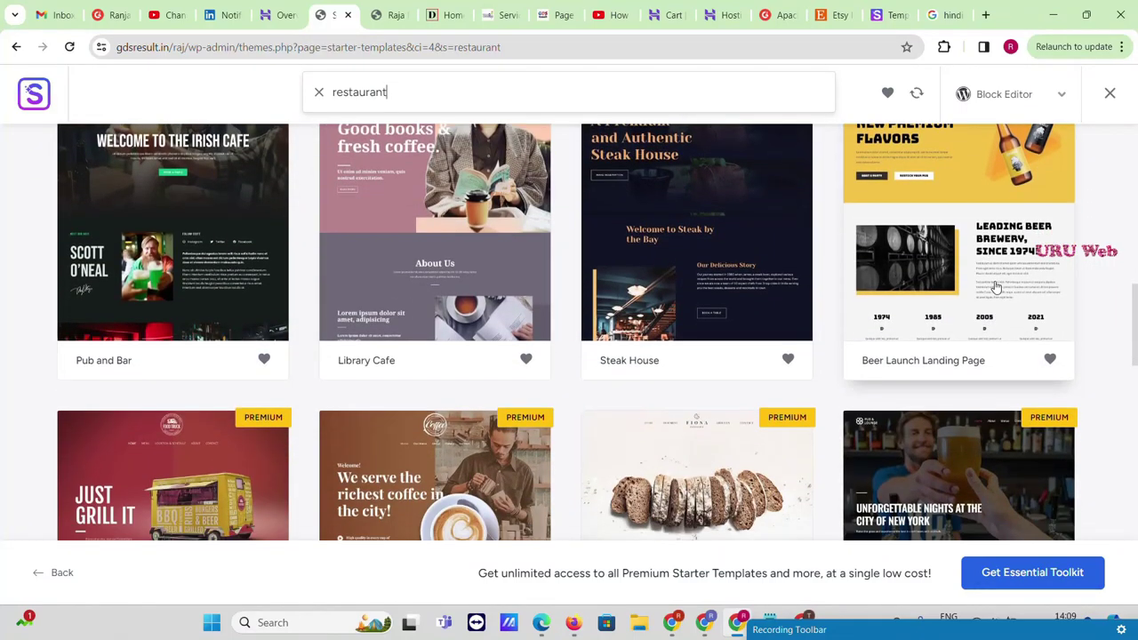
pyautogui.scroll(-1, 495, 280)
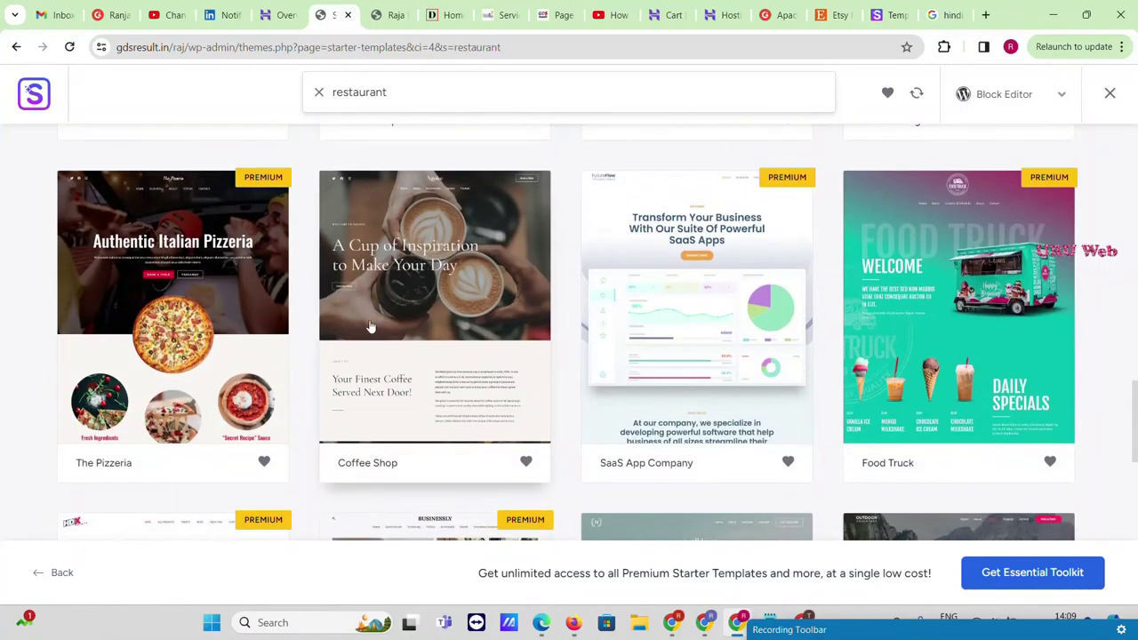
pyautogui.scroll(-3, 272, 355)
pyautogui.scroll(-2, 171, 371)
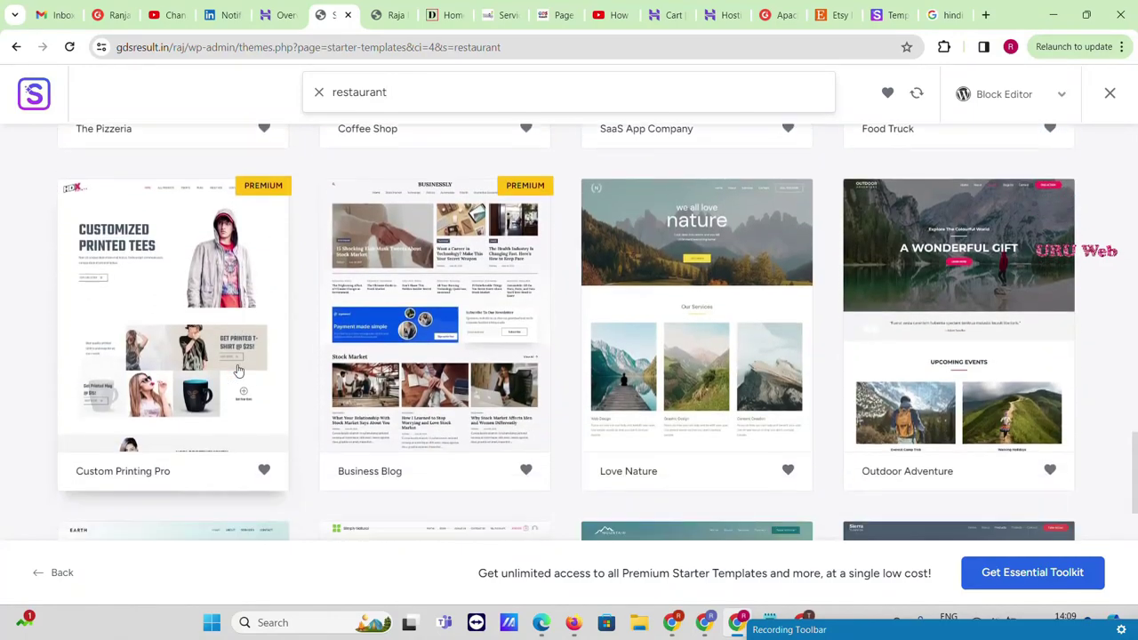
pyautogui.scroll(-2, 620, 323)
pyautogui.scroll(7, 523, 321)
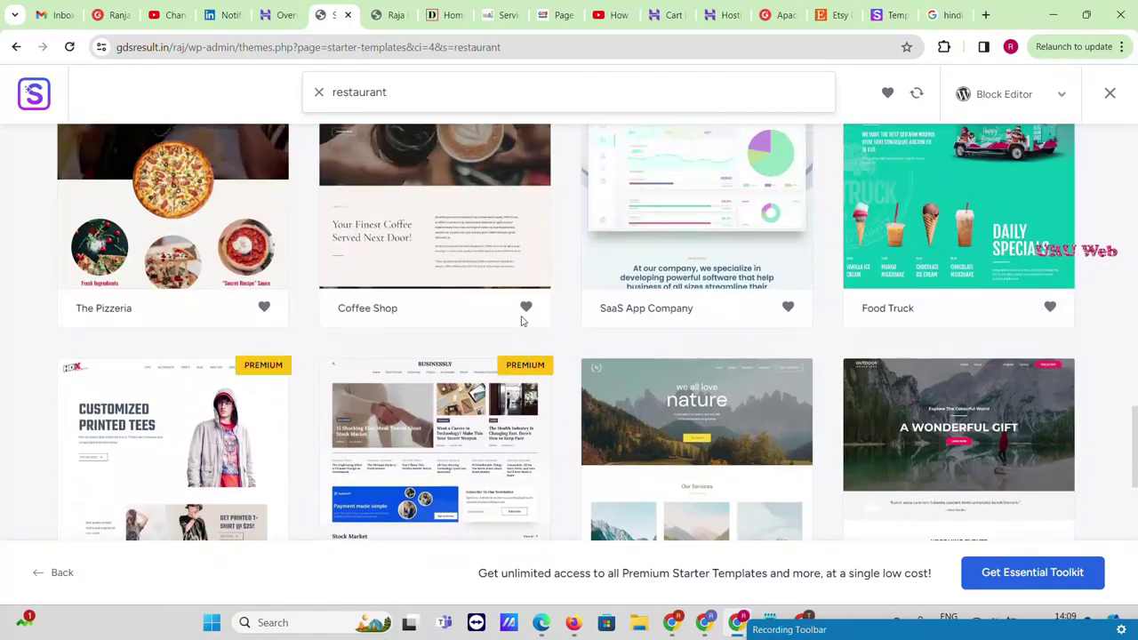
pyautogui.scroll(3, 523, 322)
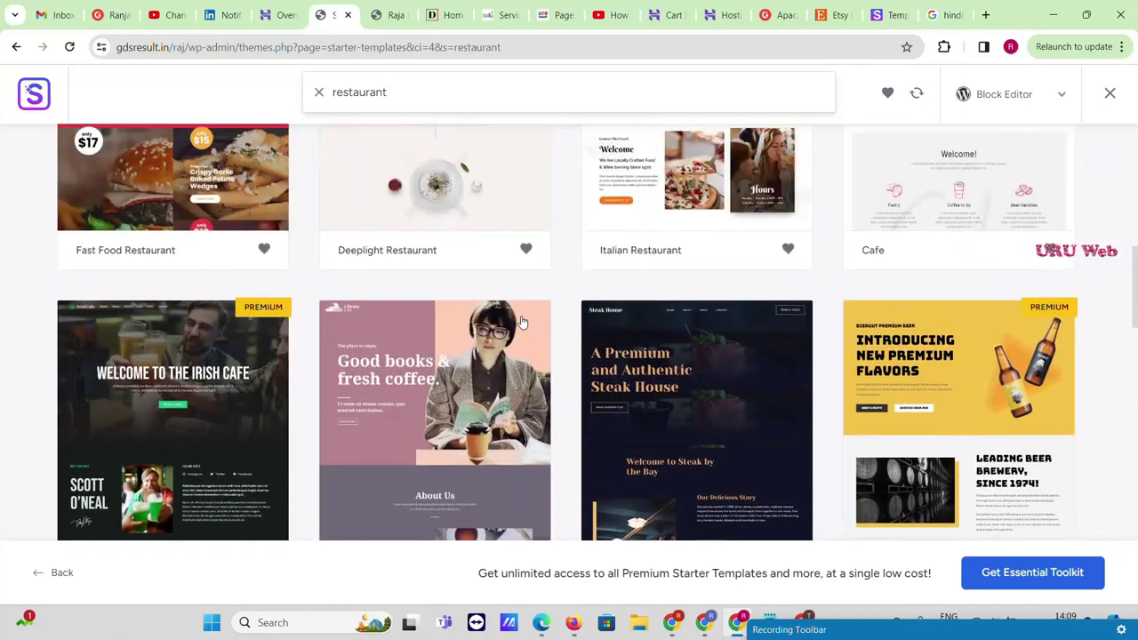
pyautogui.scroll(3, 638, 322)
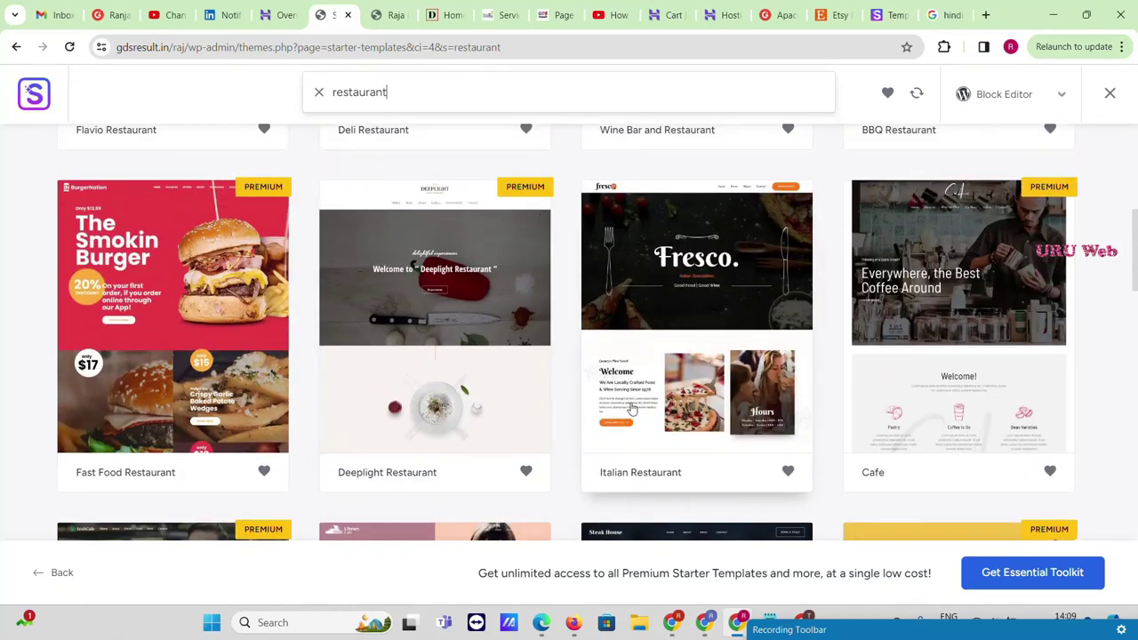
pyautogui.click(720, 336)
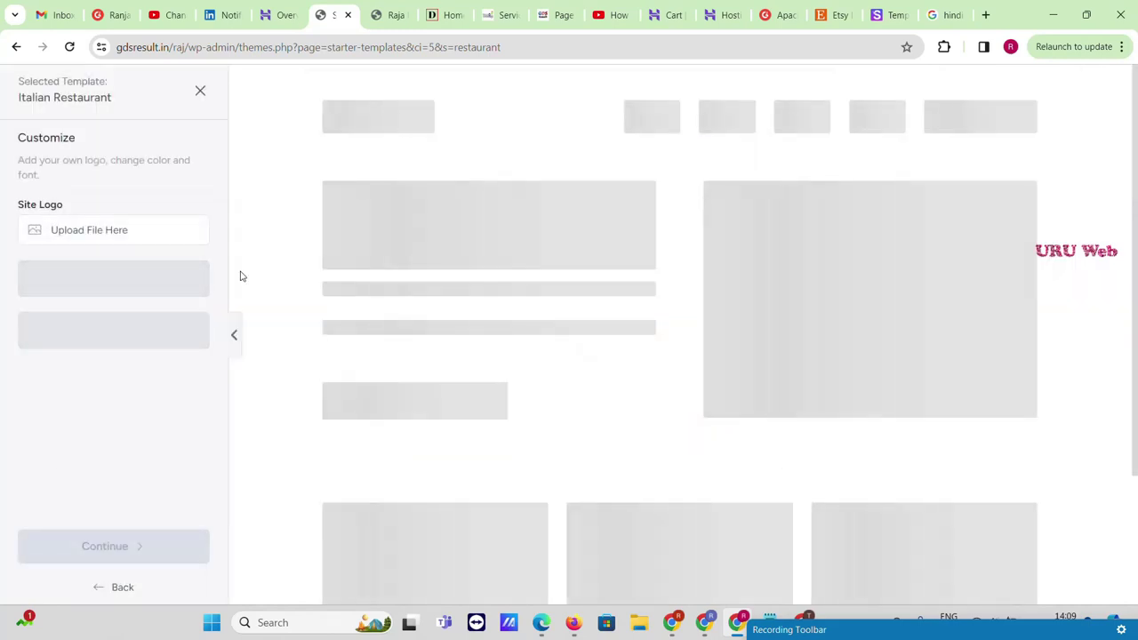
# Upload the URU Web logo image and use it as the site logo.
pyautogui.click(77, 233)
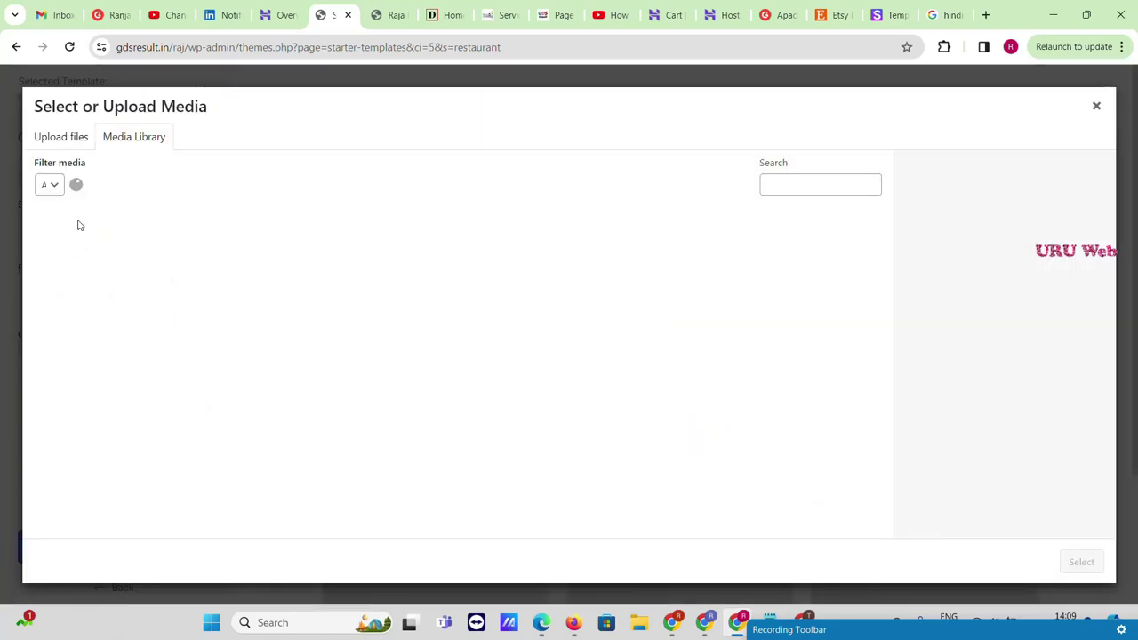
pyautogui.click(480, 377)
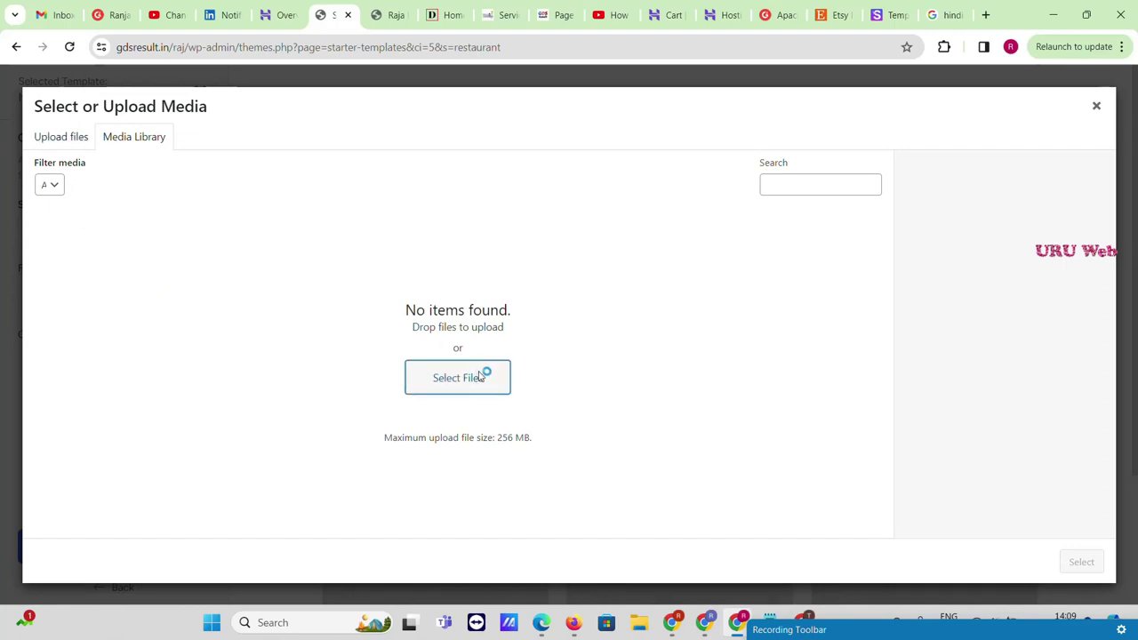
pyautogui.press('Escape')
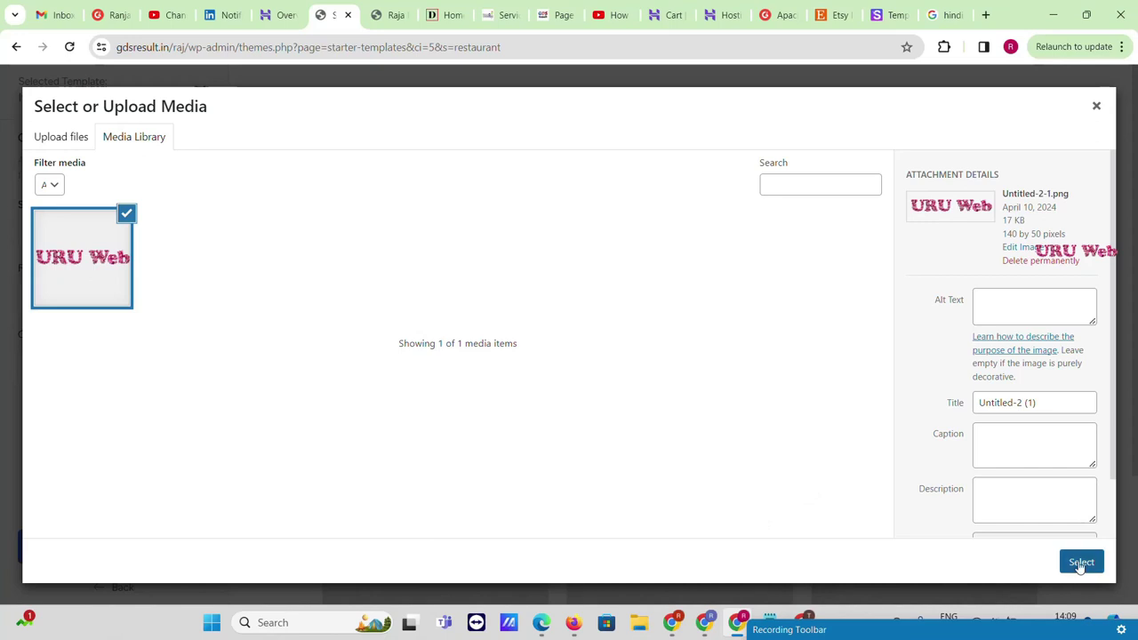
pyautogui.click(1081, 562)
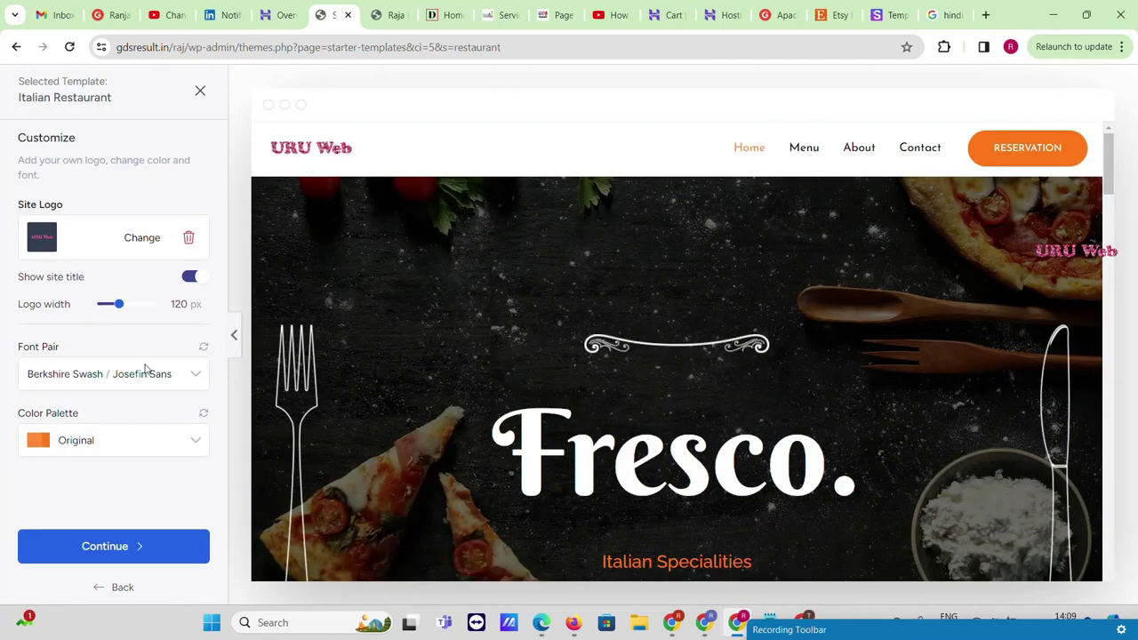
# Apply Playfair Display / Source Sans Pro fonts and the red Style 3 palette, then continue.
pyautogui.click(105, 374)
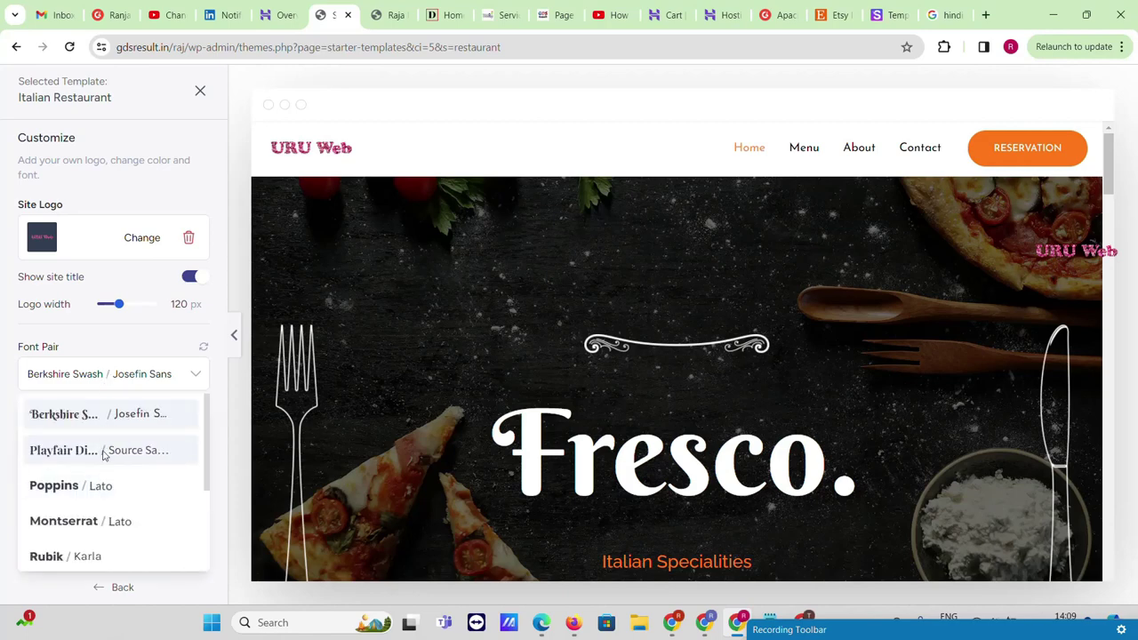
pyautogui.click(105, 451)
pyautogui.click(96, 443)
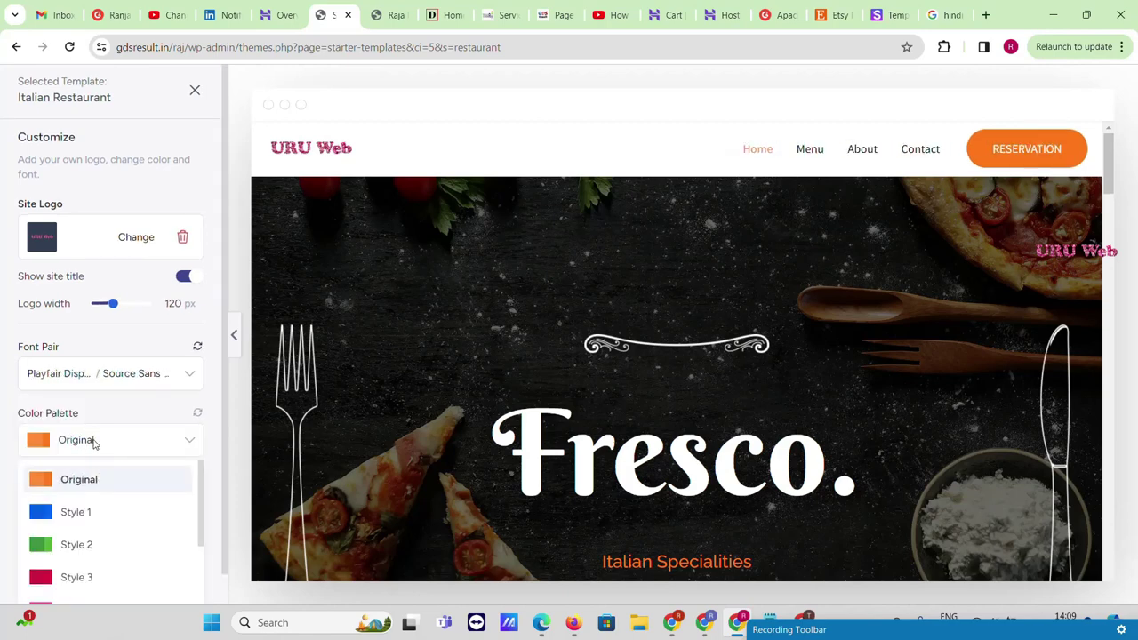
pyautogui.click(78, 578)
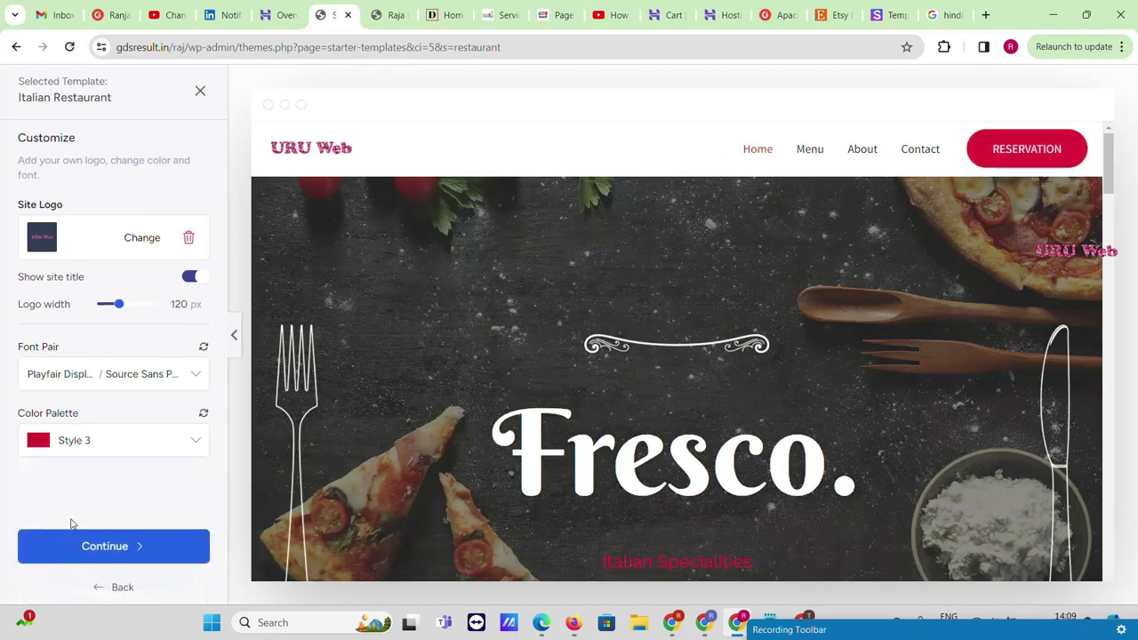
pyautogui.click(147, 549)
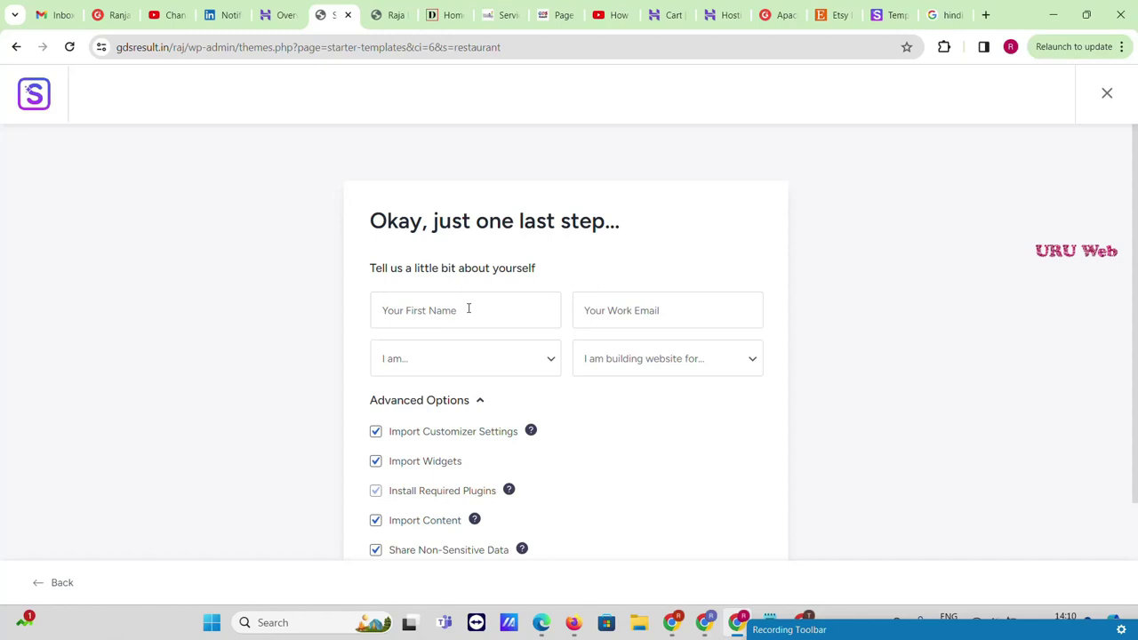
# Fill in first name and work e-mail, choose Beginner and Myself/My Company, and submit to build.
pyautogui.scroll(-3, 448, 306)
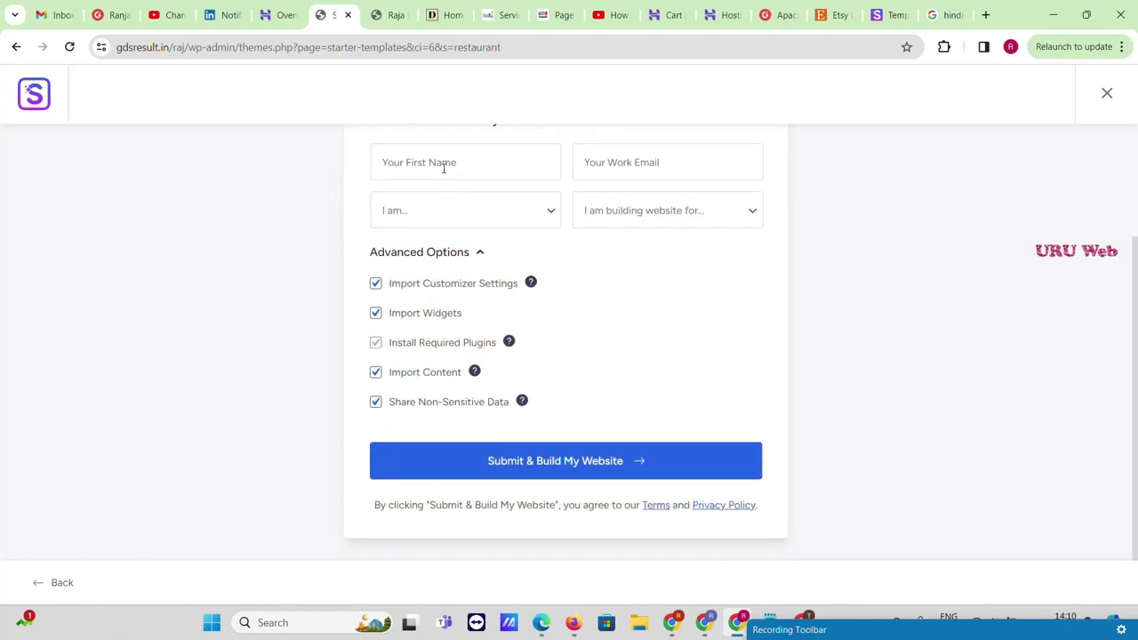
pyautogui.click(402, 157)
pyautogui.click(470, 235)
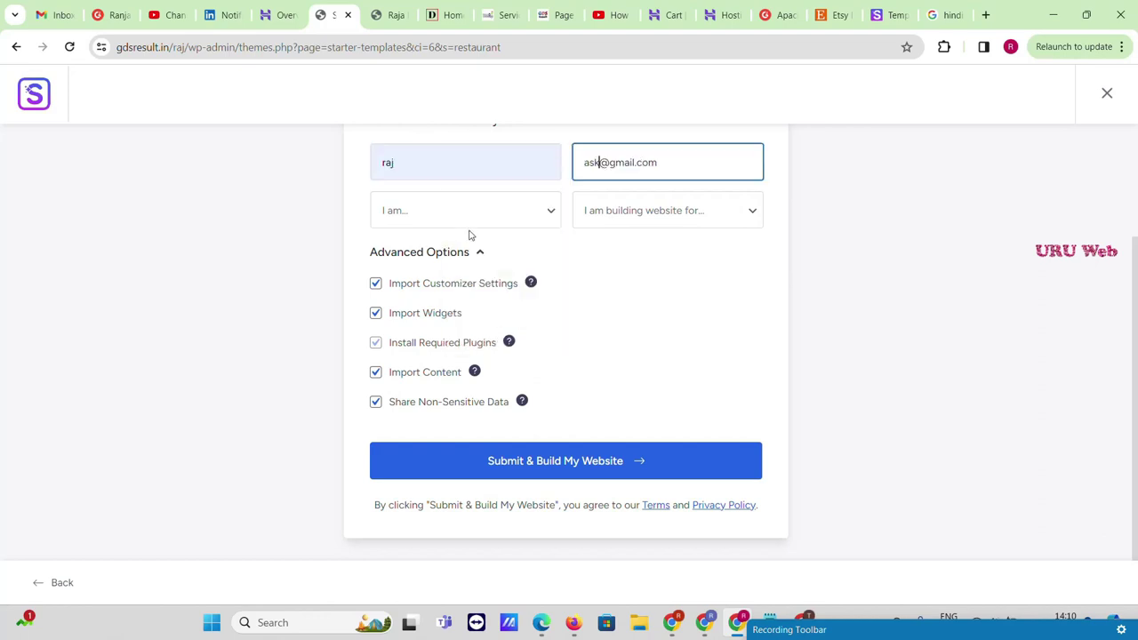
pyautogui.click(476, 221)
pyautogui.click(452, 247)
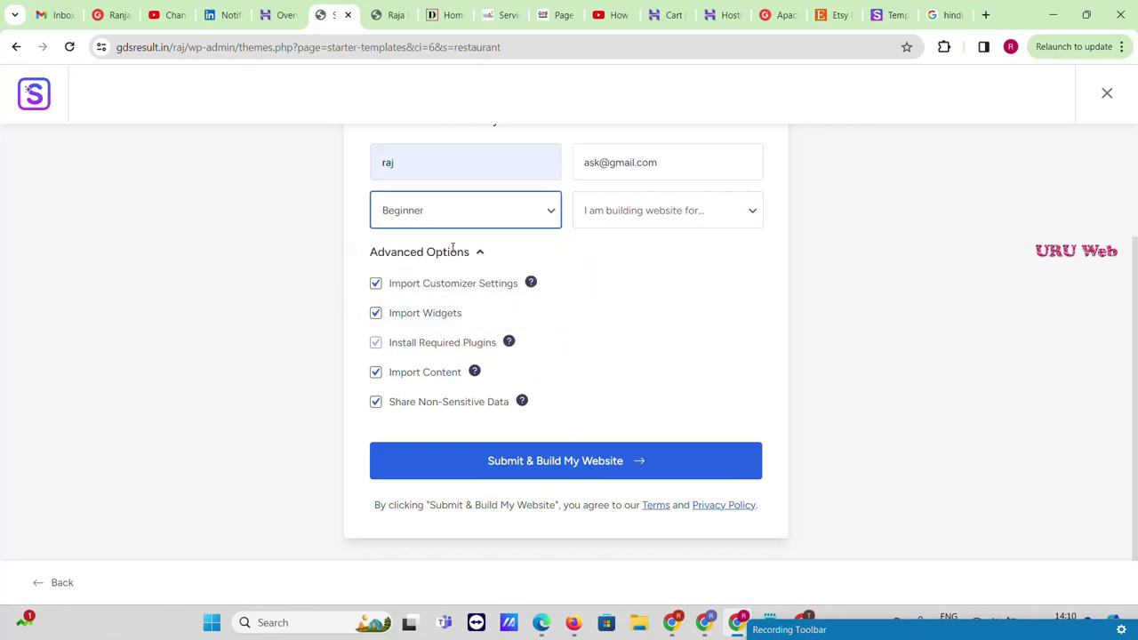
pyautogui.click(602, 213)
pyautogui.click(611, 247)
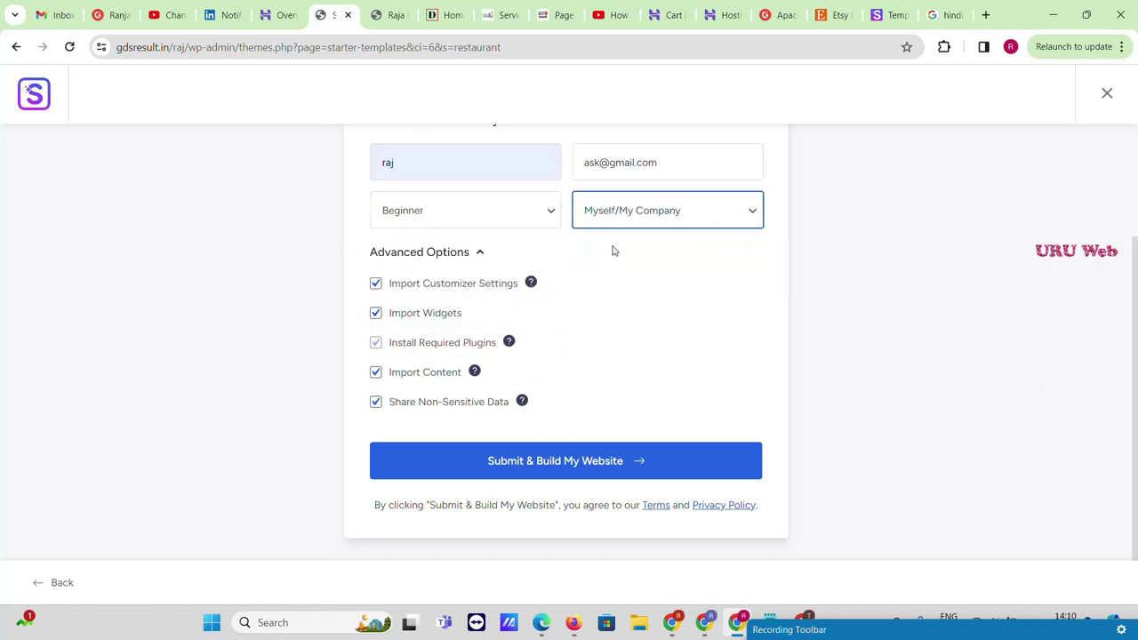
pyautogui.click(544, 462)
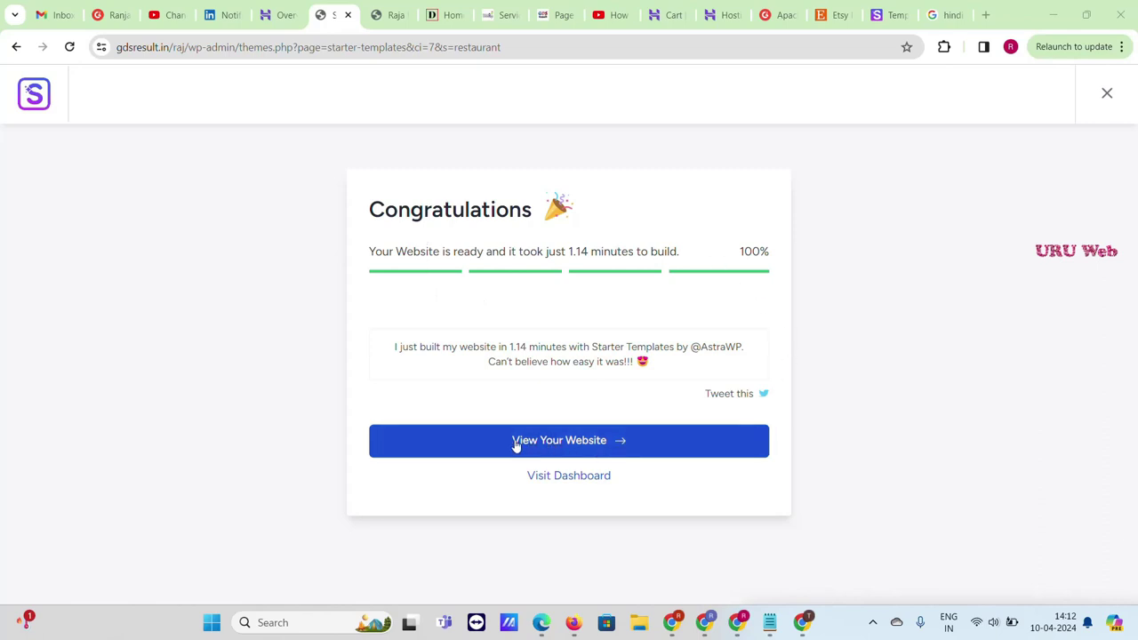
# Reload the live site tab and scroll through the new Fresco home page.
pyautogui.click(572, 477)
pyautogui.click(378, 5)
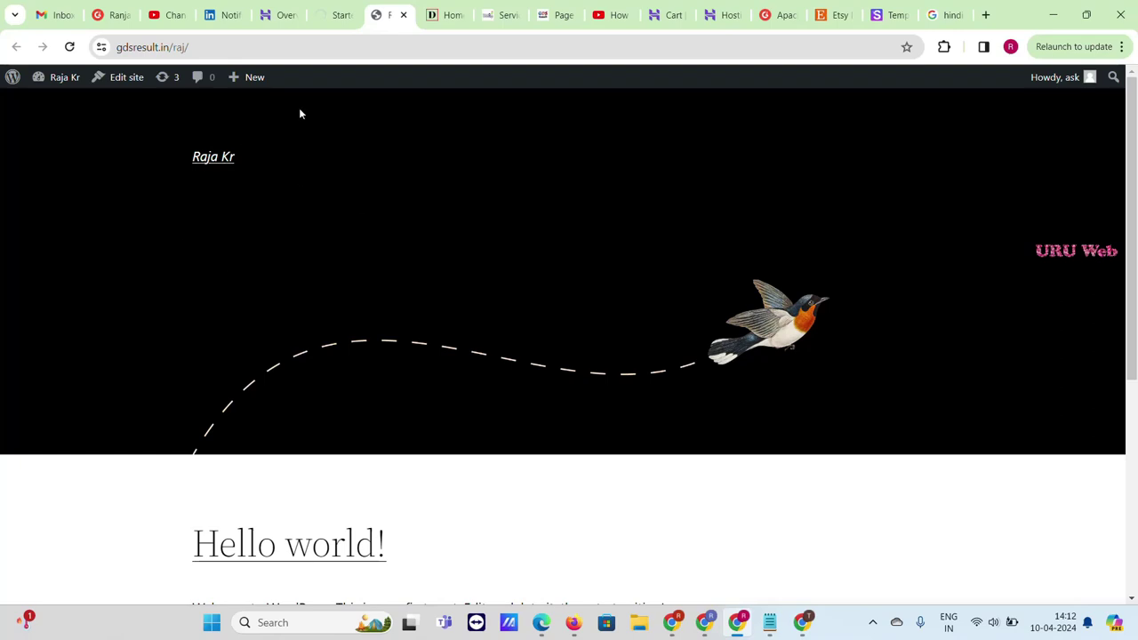
pyautogui.click(72, 49)
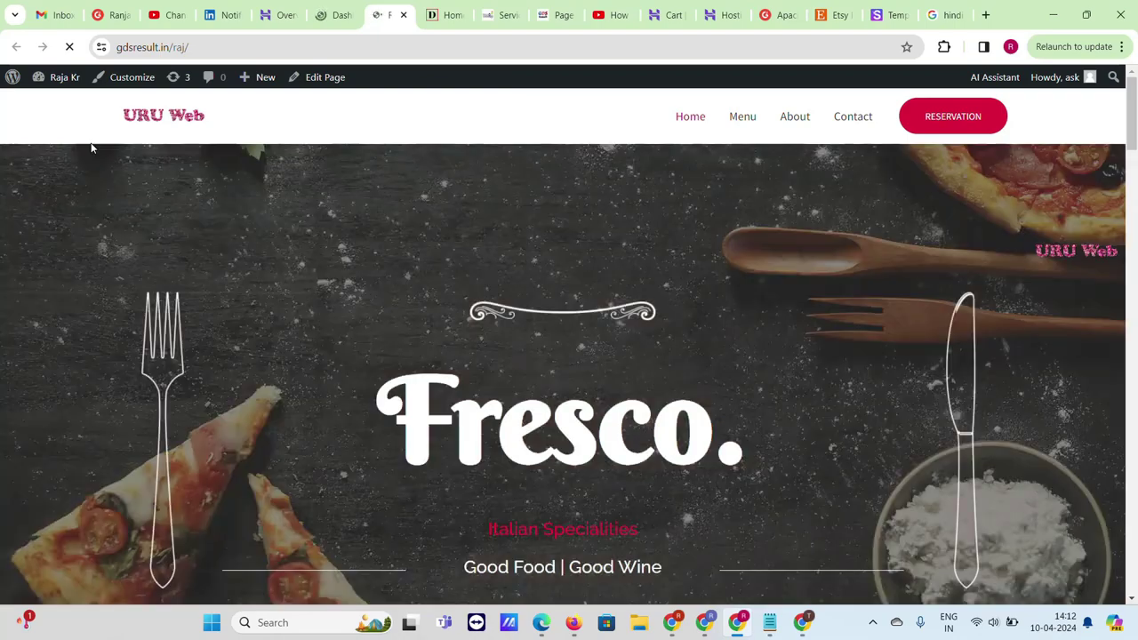
pyautogui.scroll(-8, 341, 261)
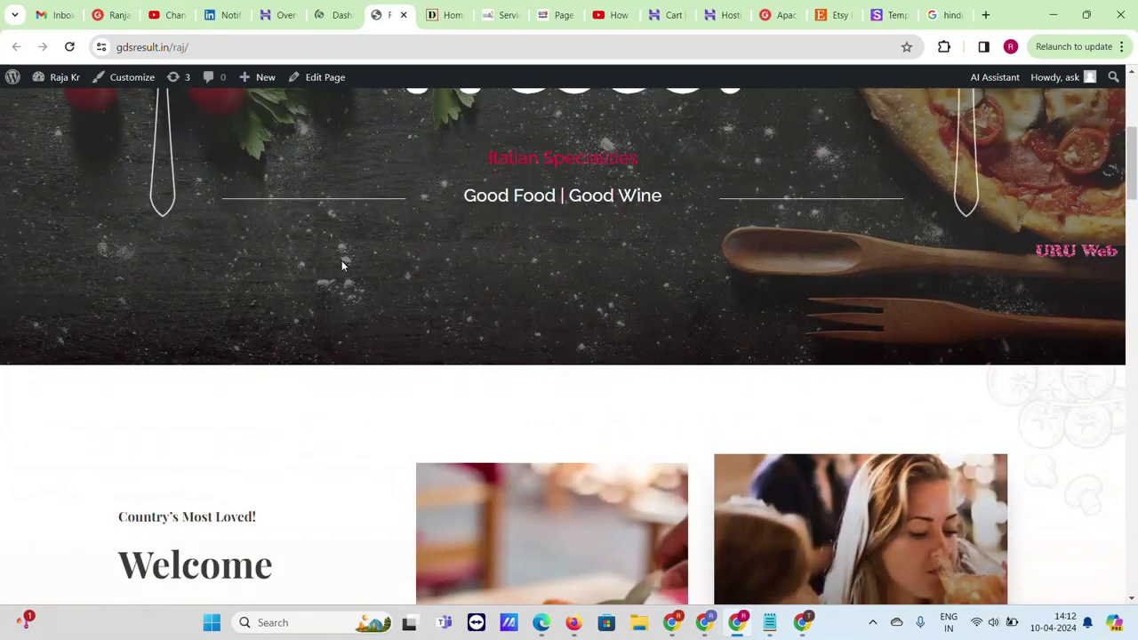
pyautogui.scroll(-20, 342, 265)
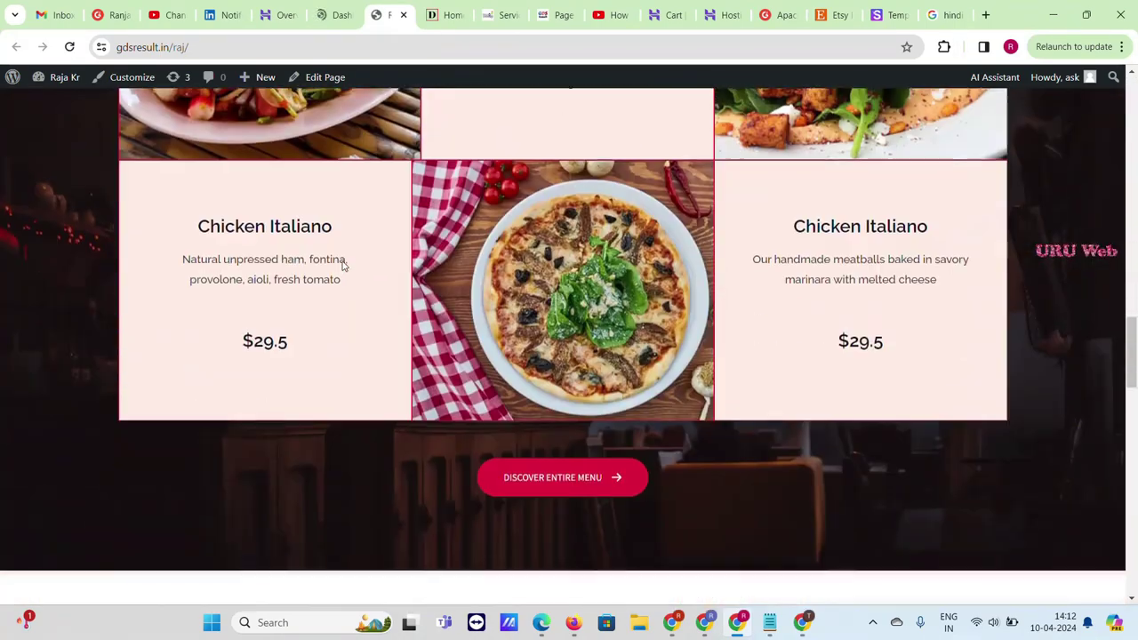
pyautogui.scroll(-15, 344, 266)
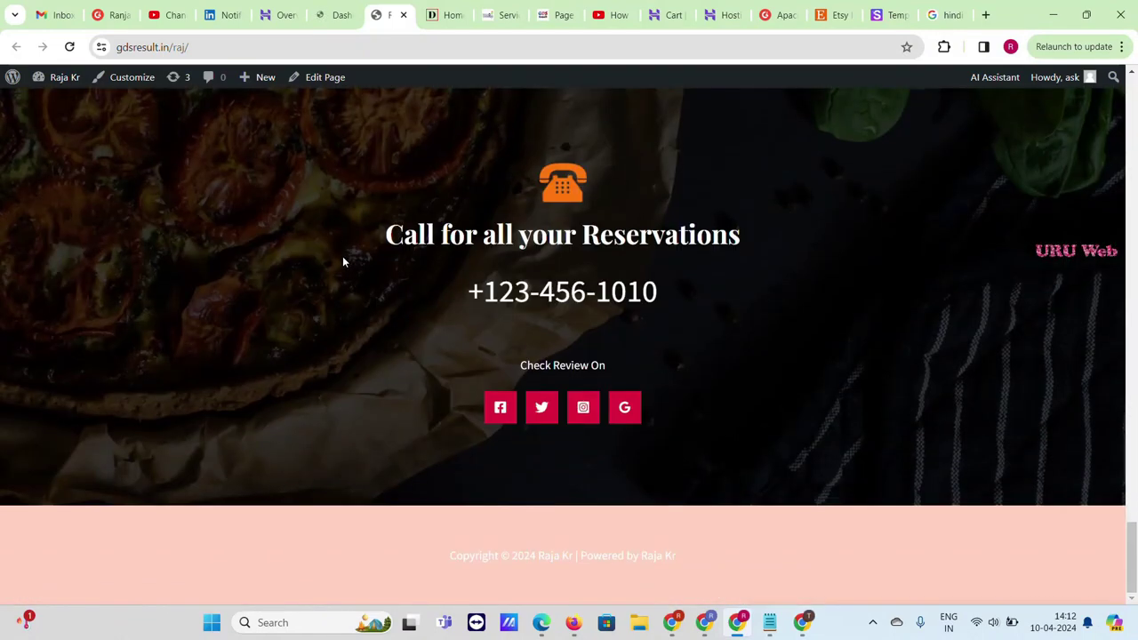
pyautogui.scroll(15, 569, 293)
pyautogui.scroll(15, 572, 291)
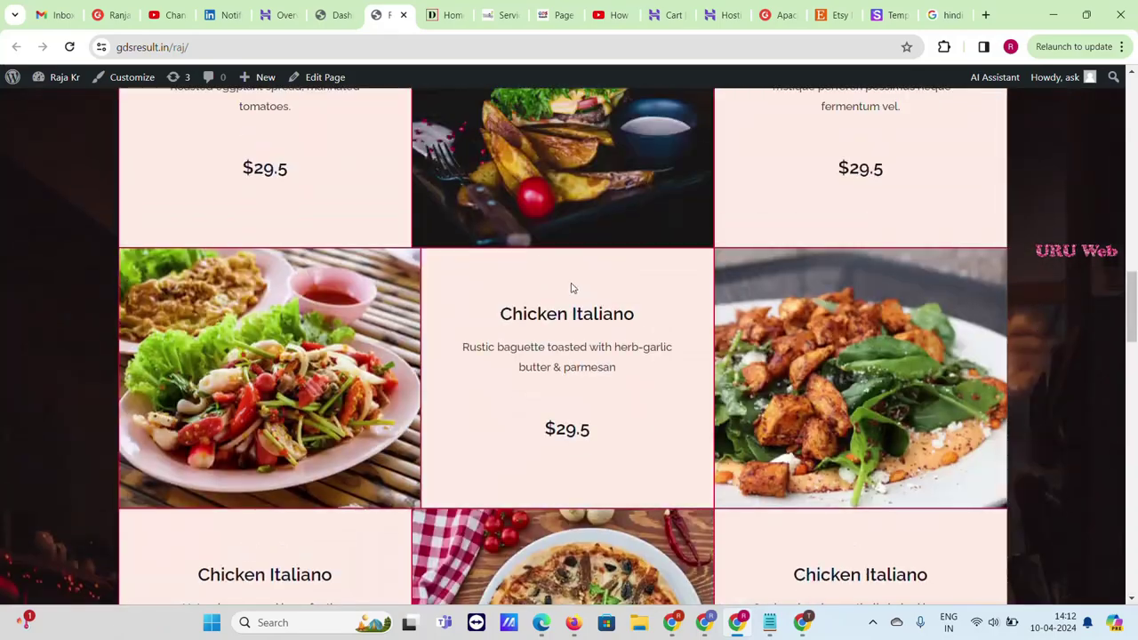
# Open the Customizer's Header Builder and inspect the Site Title & Logo settings.
pyautogui.click(125, 80)
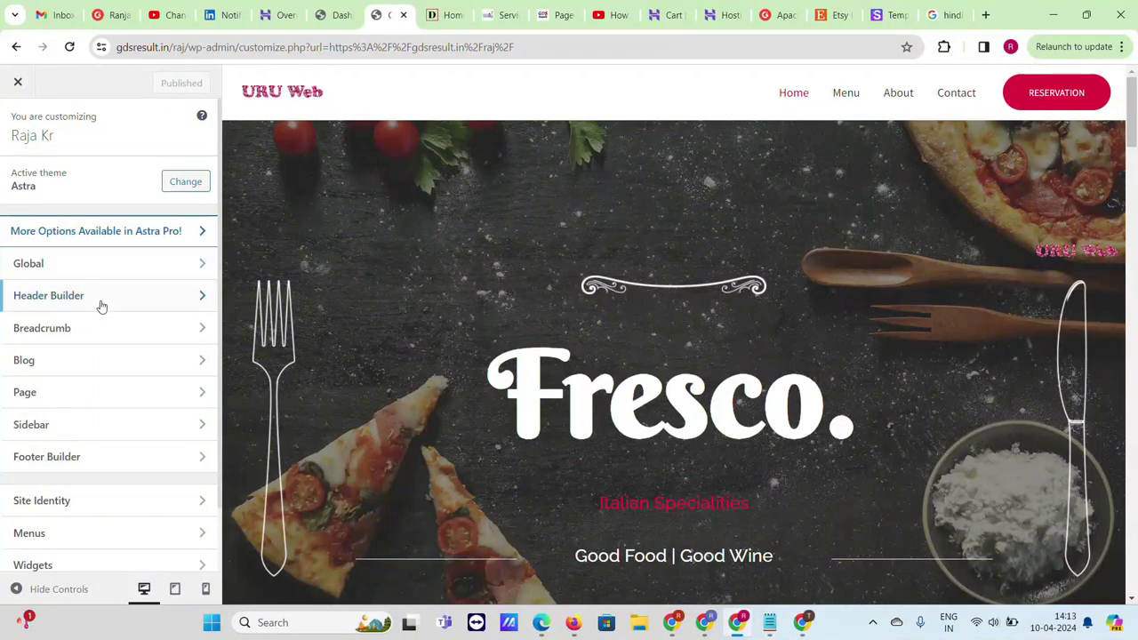
pyautogui.click(101, 302)
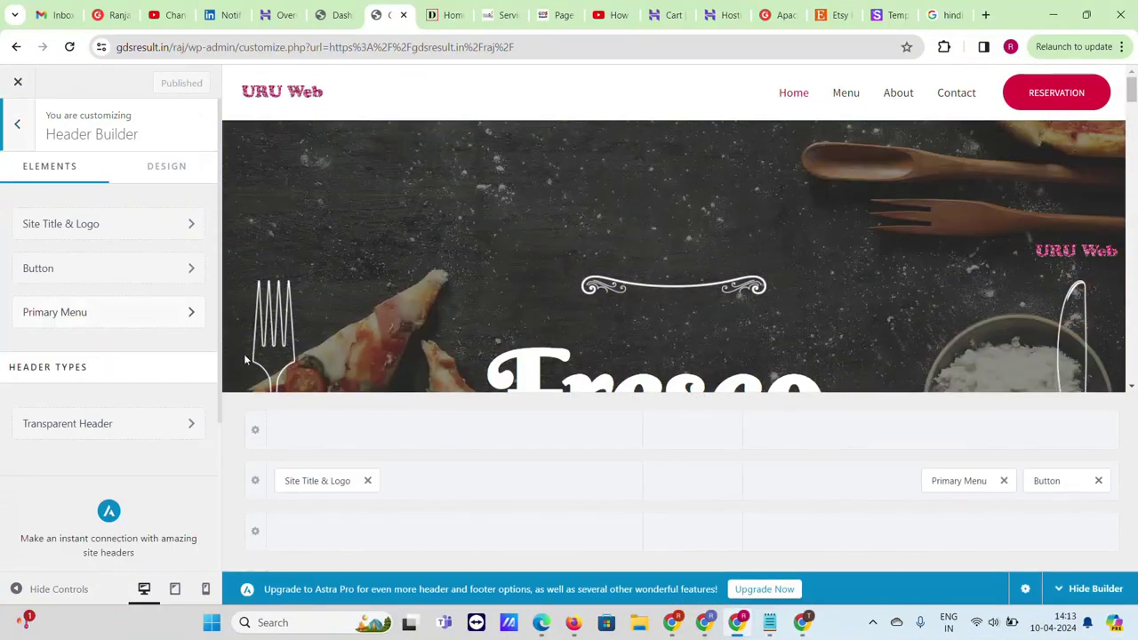
pyautogui.click(313, 481)
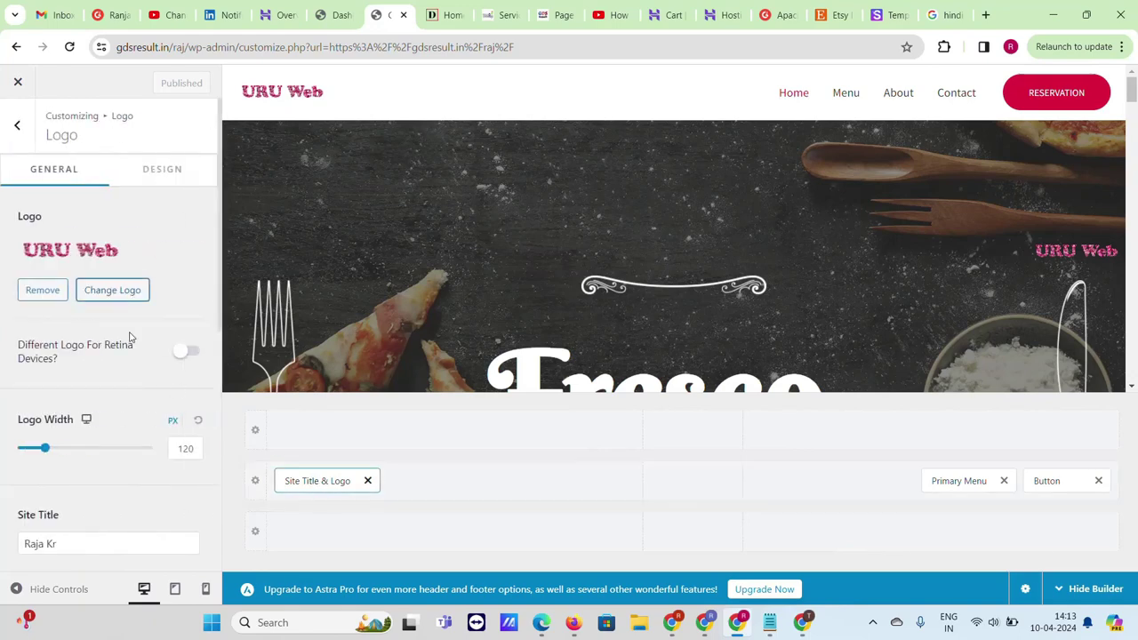
pyautogui.scroll(-5, 115, 373)
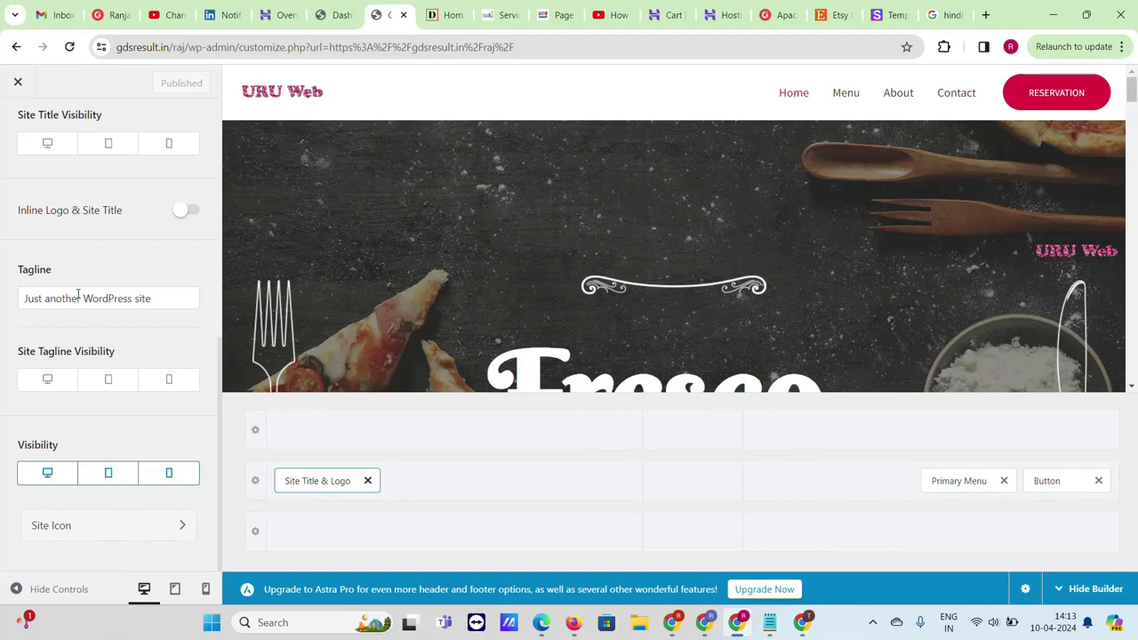
pyautogui.scroll(5, 78, 294)
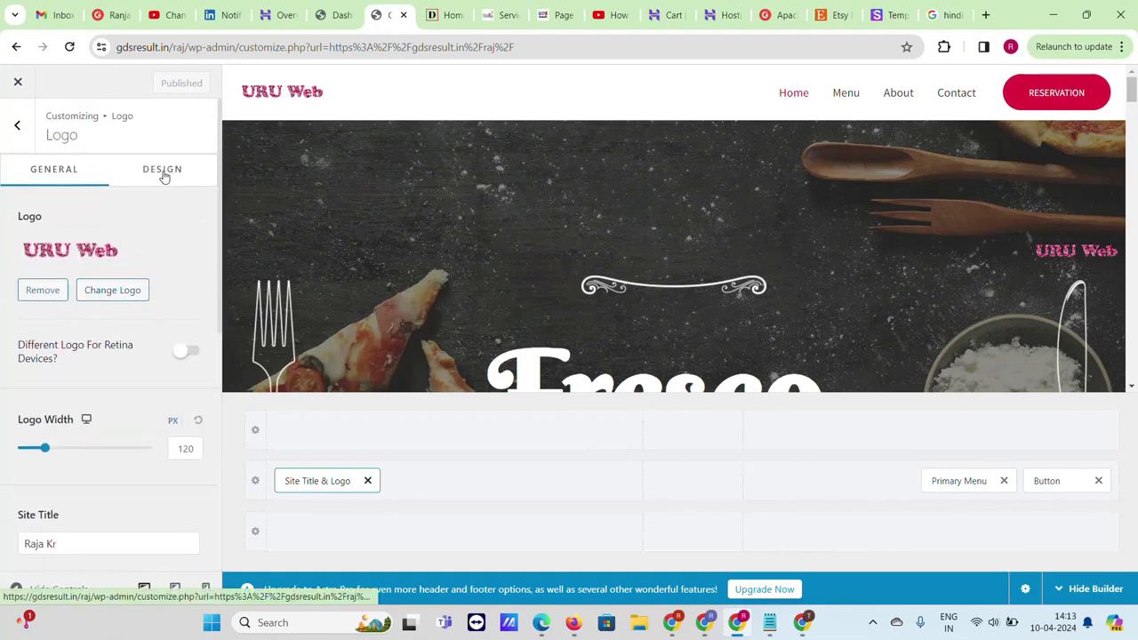
pyautogui.click(164, 175)
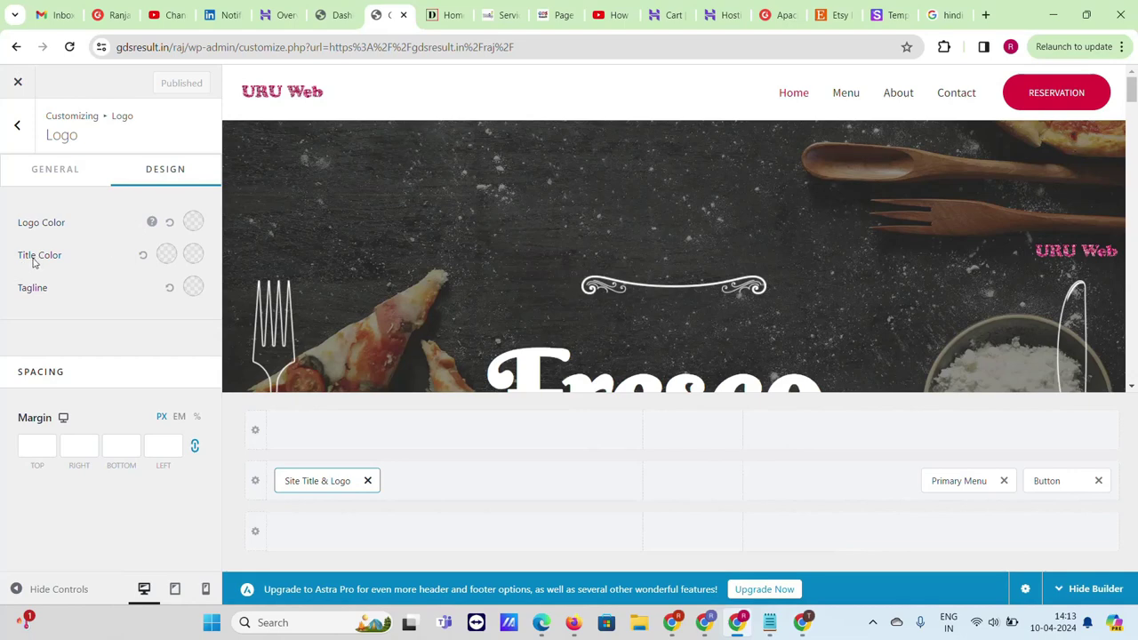
# Inspect the Primary Menu and Reservation button link, then return to the main options.
pyautogui.click(938, 463)
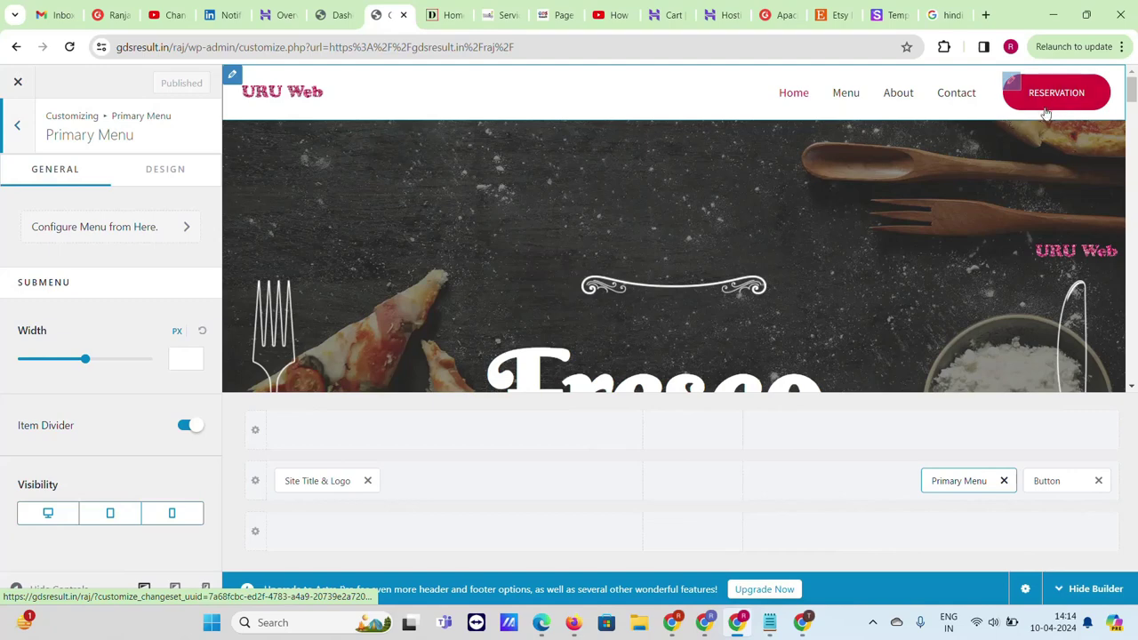
pyautogui.click(1050, 481)
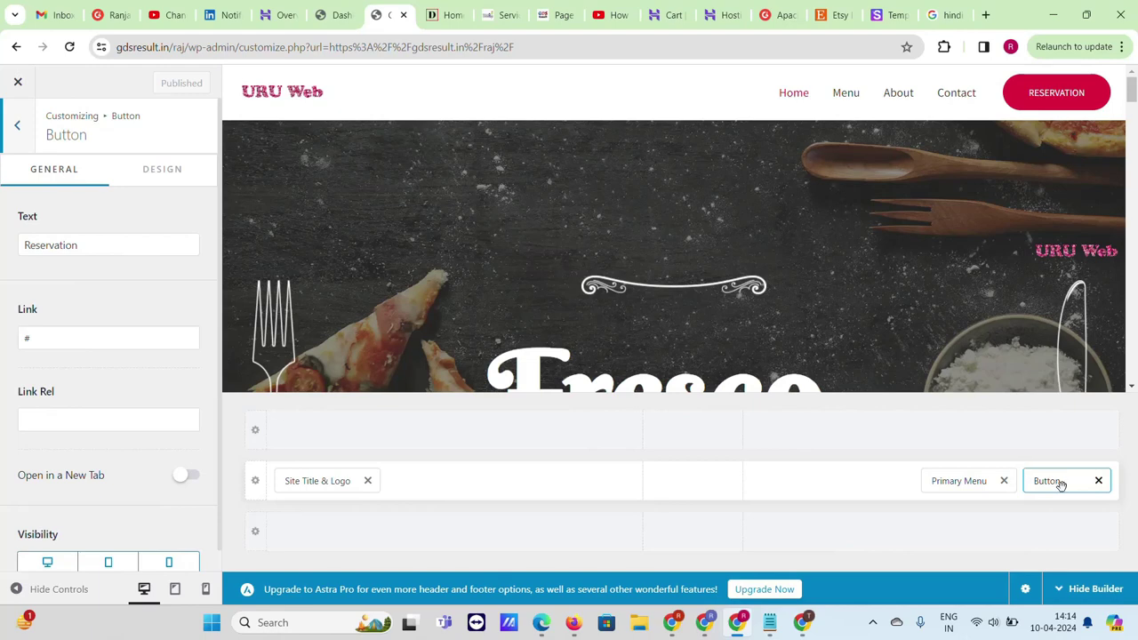
pyautogui.click(34, 341)
pyautogui.doubleClick(36, 344)
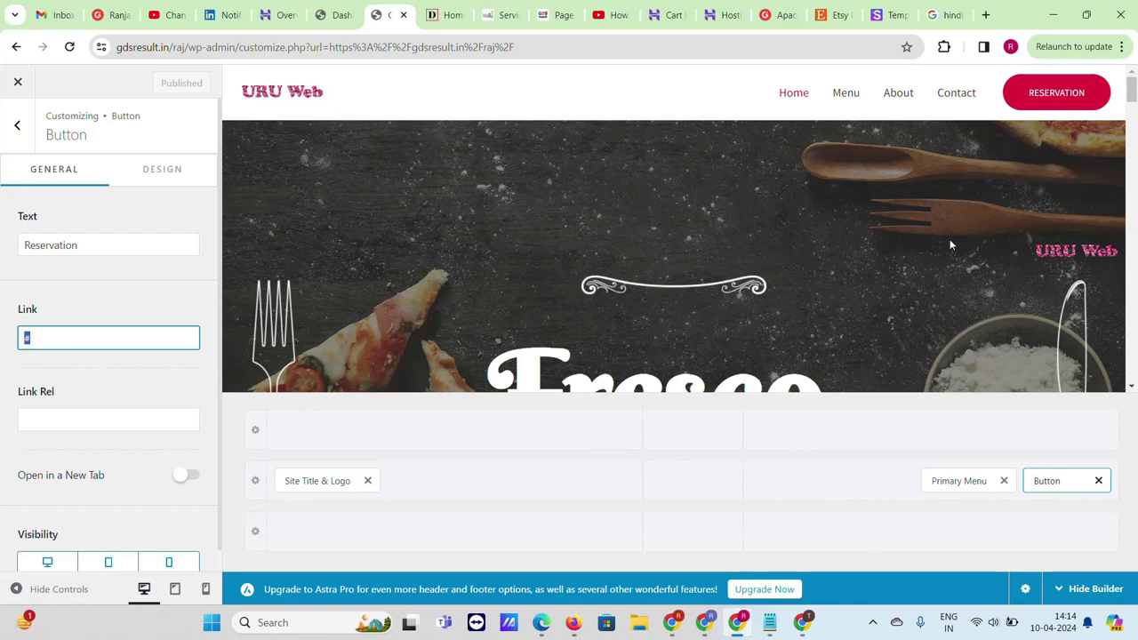
pyautogui.click(14, 129)
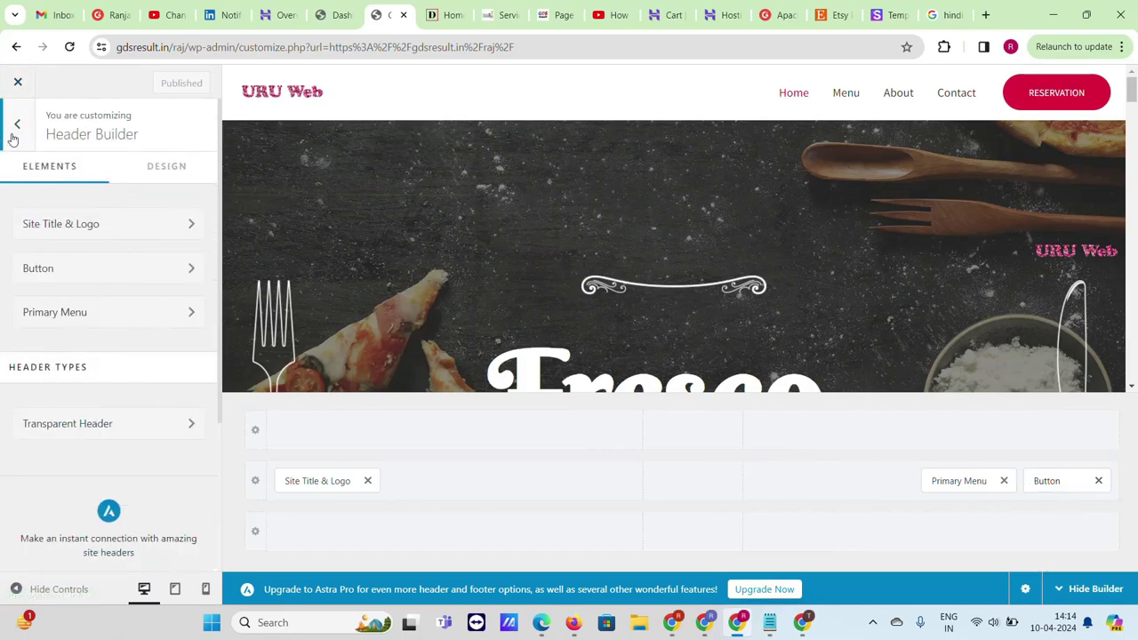
pyautogui.click(14, 134)
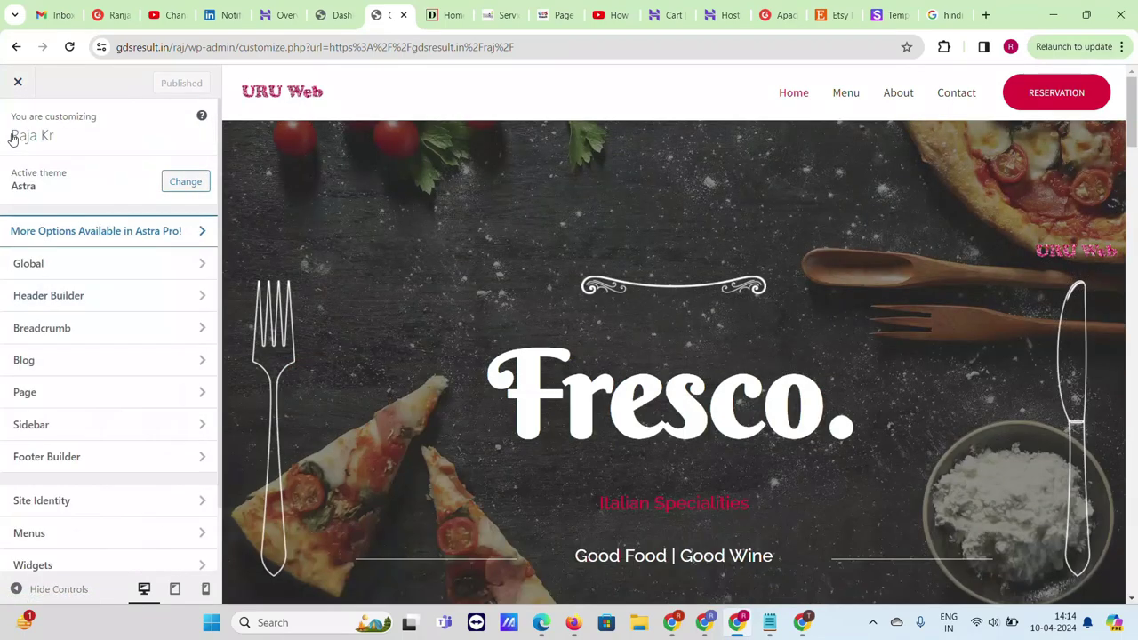
pyautogui.click(60, 460)
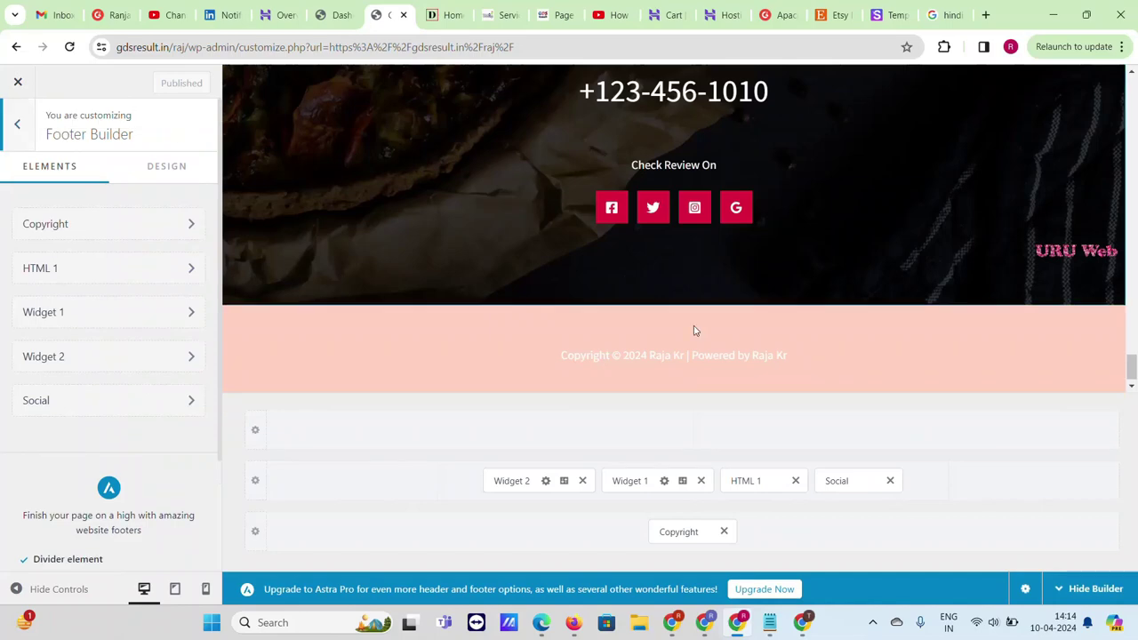
pyautogui.scroll(3, 636, 241)
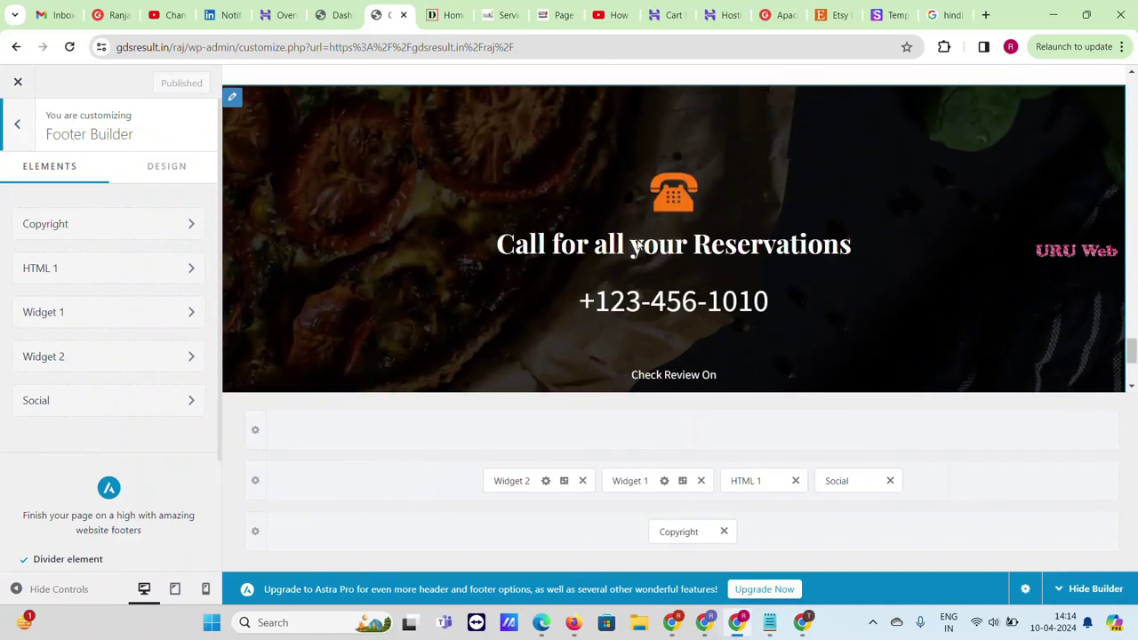
pyautogui.click(501, 483)
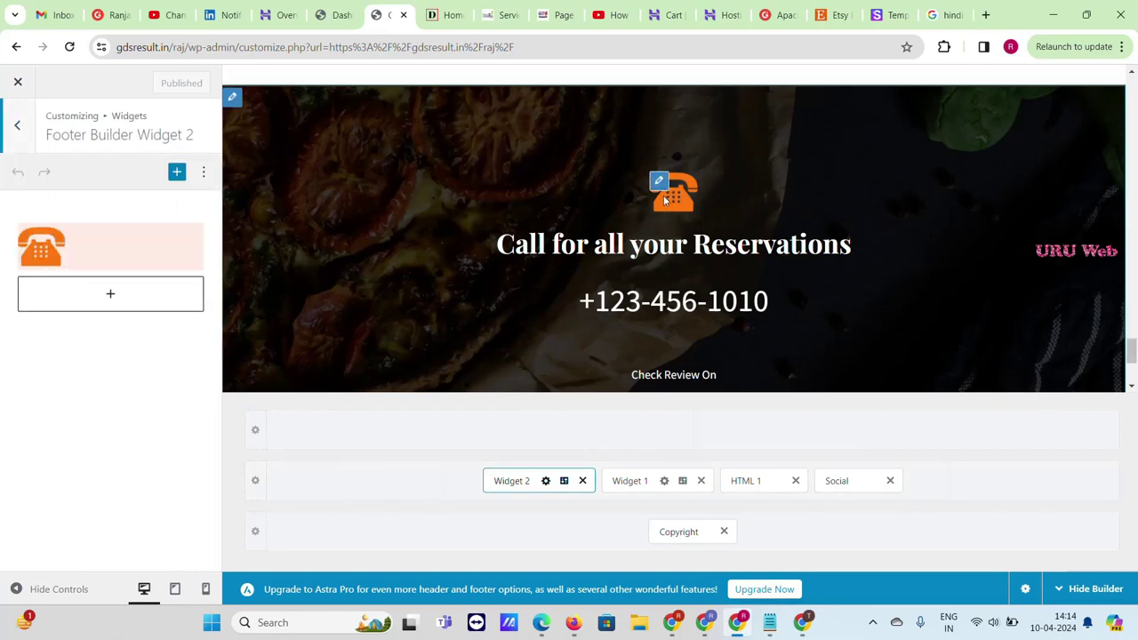
pyautogui.click(634, 483)
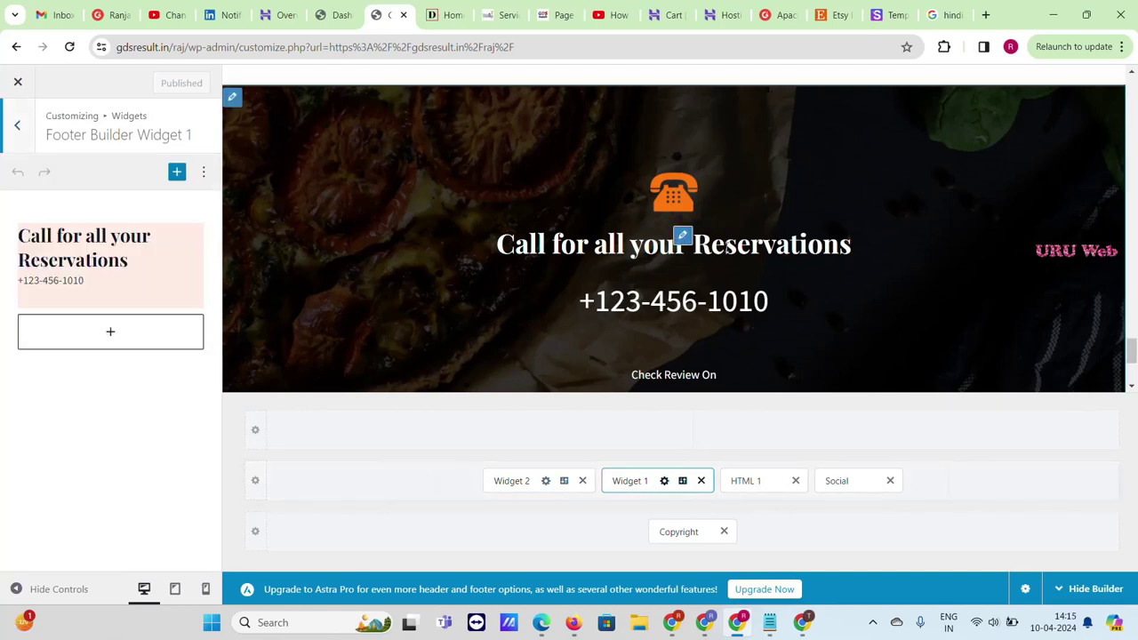
pyautogui.click(75, 282)
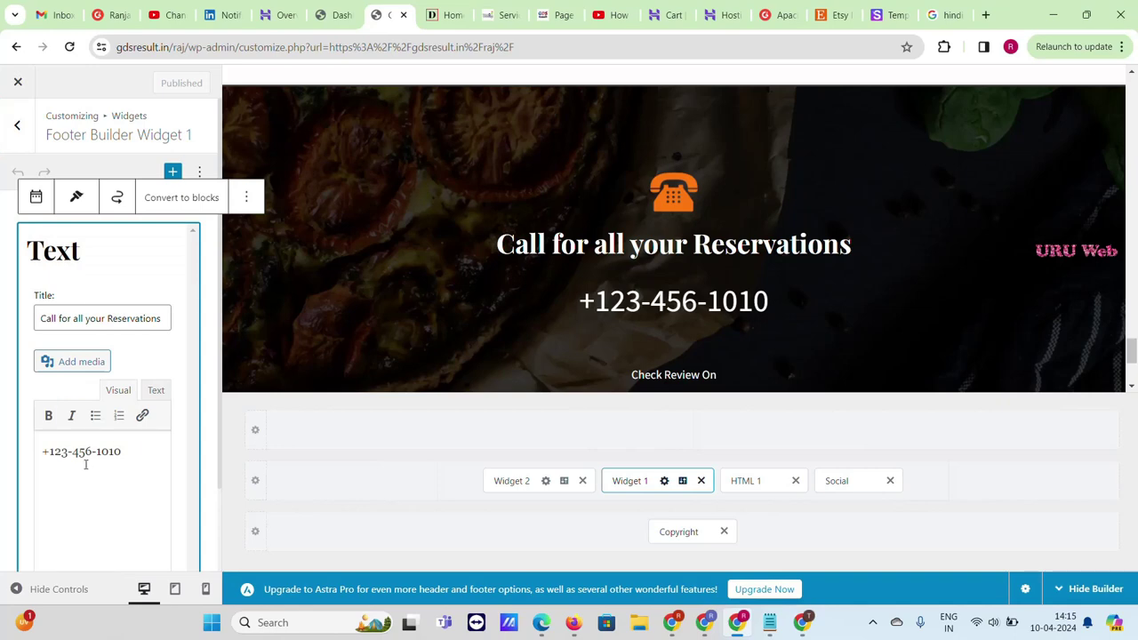
pyautogui.moveTo(45, 451); pyautogui.dragTo(120, 452)
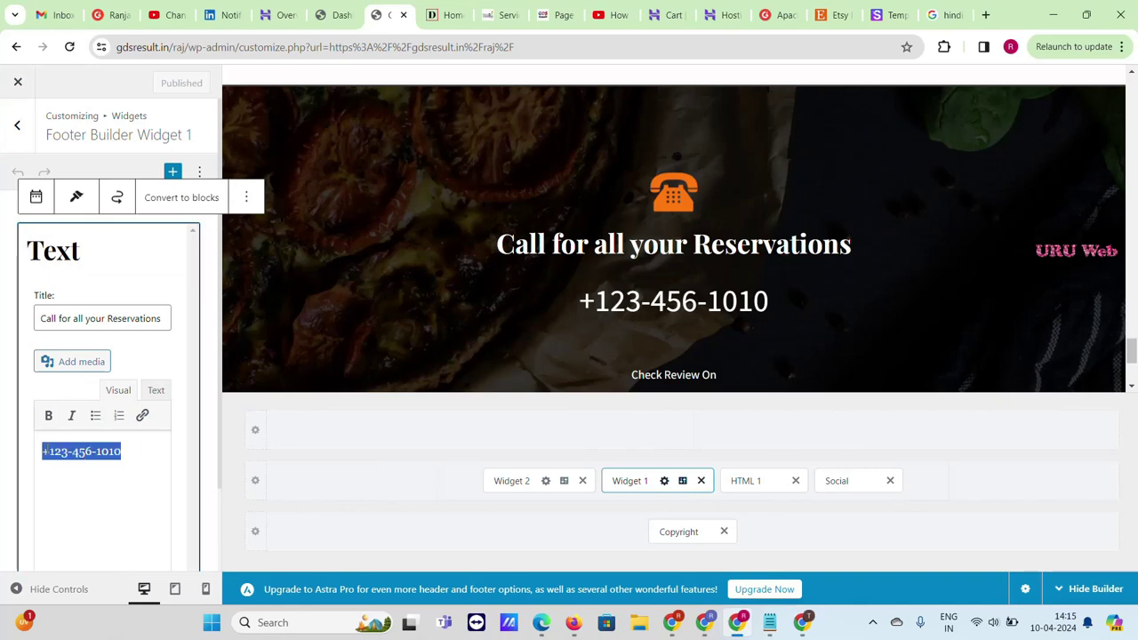
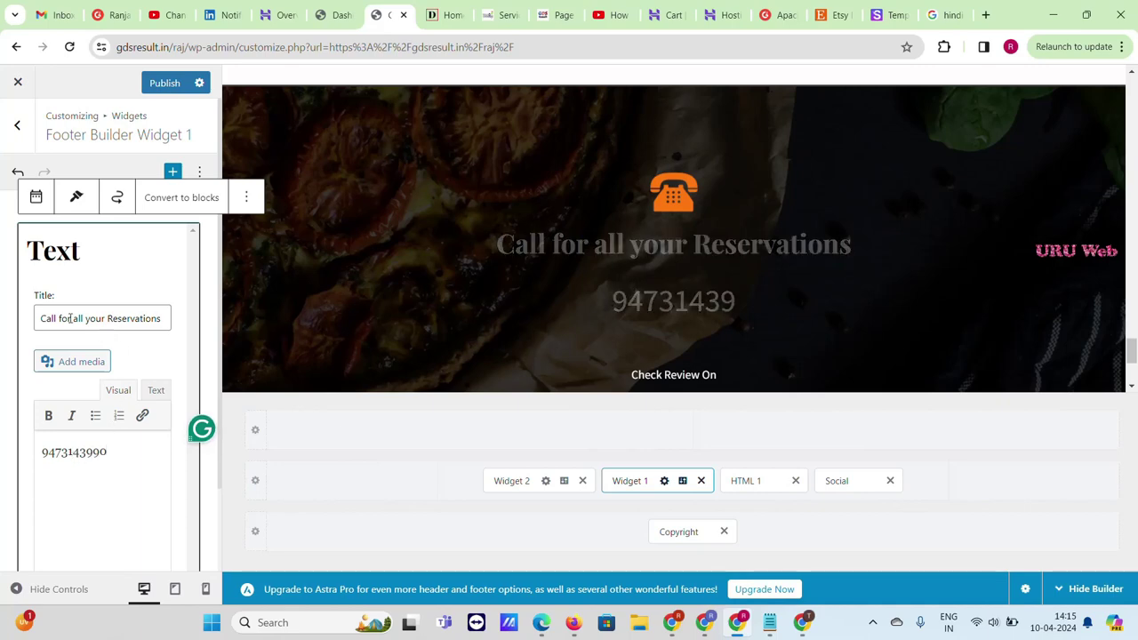
pyautogui.moveTo(70, 319); pyautogui.dragTo(147, 316)
pyautogui.click(758, 482)
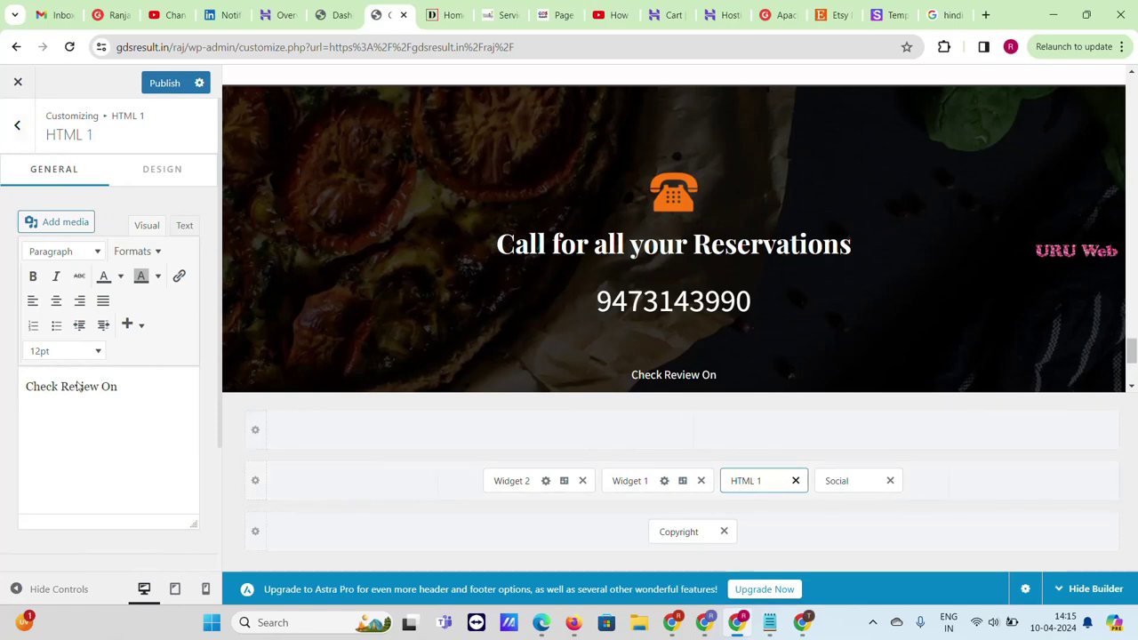
# Fill the footer Facebook social icon's link with the suggested address.
pyautogui.scroll(-3, 754, 271)
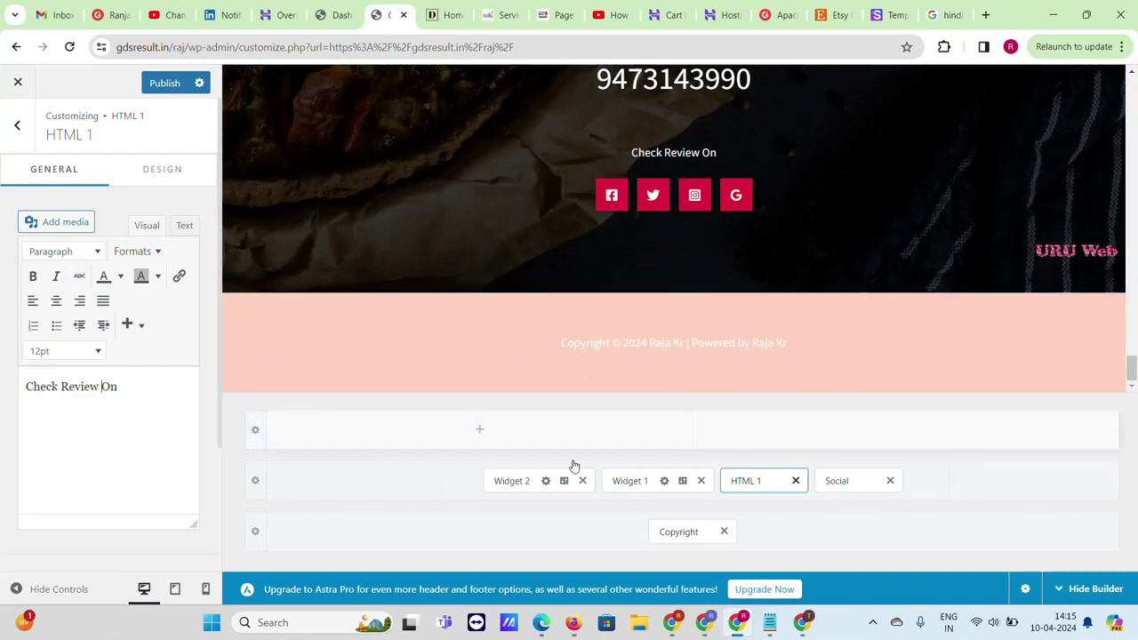
pyautogui.click(676, 207)
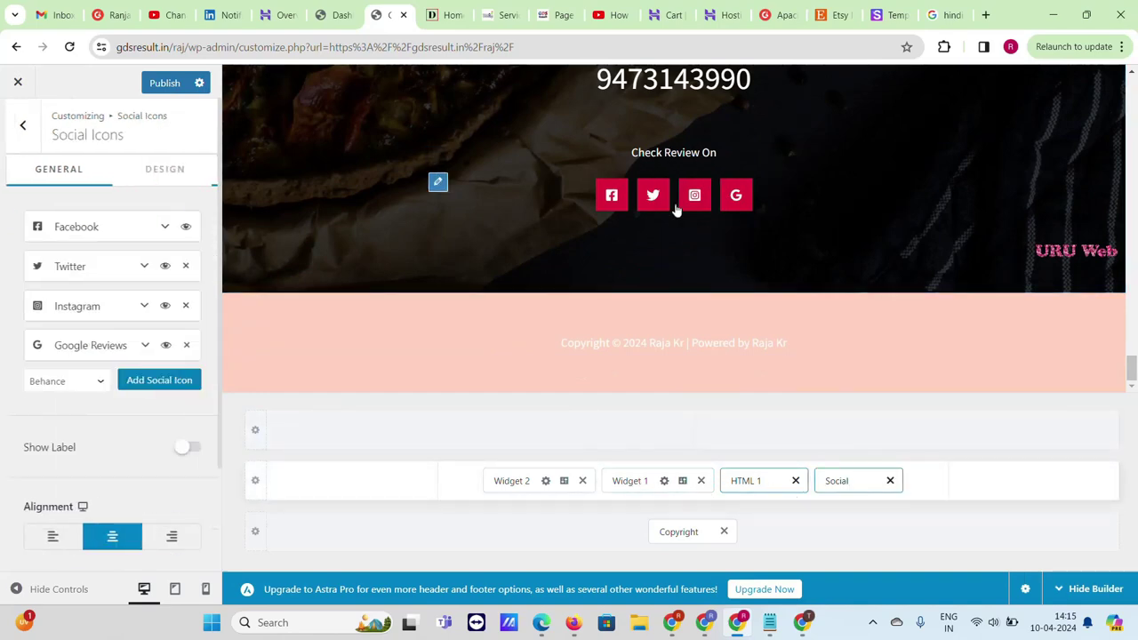
pyautogui.click(165, 228)
pyautogui.click(80, 331)
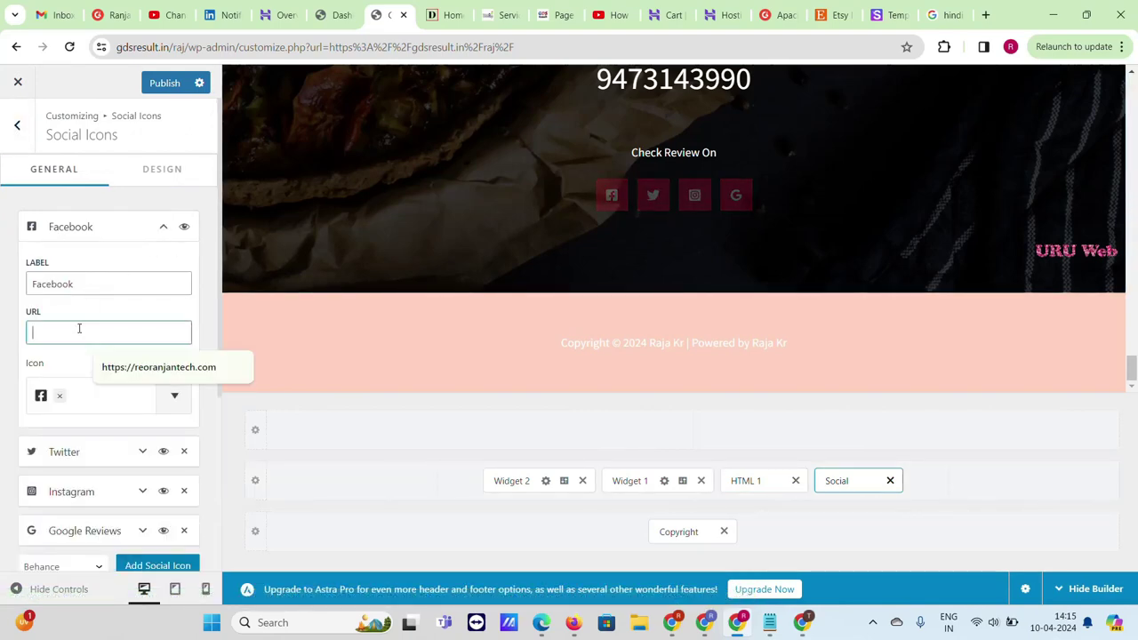
pyautogui.click(115, 367)
pyautogui.click(110, 458)
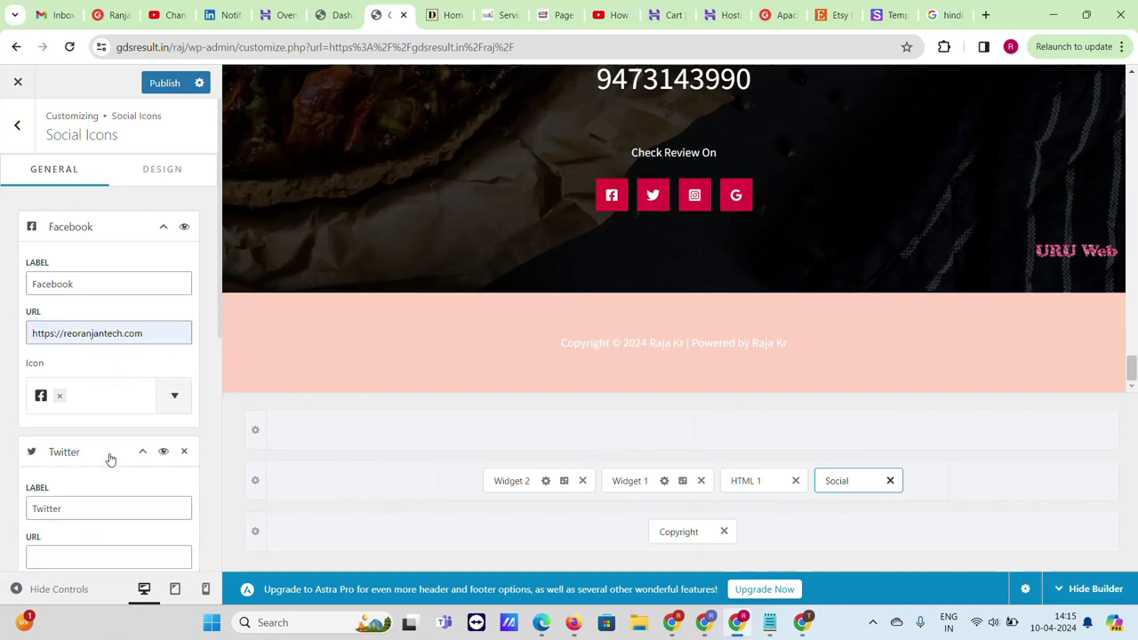
# Open the footer Copyright settings and publish the Customizer changes.
pyautogui.scroll(-4, 98, 516)
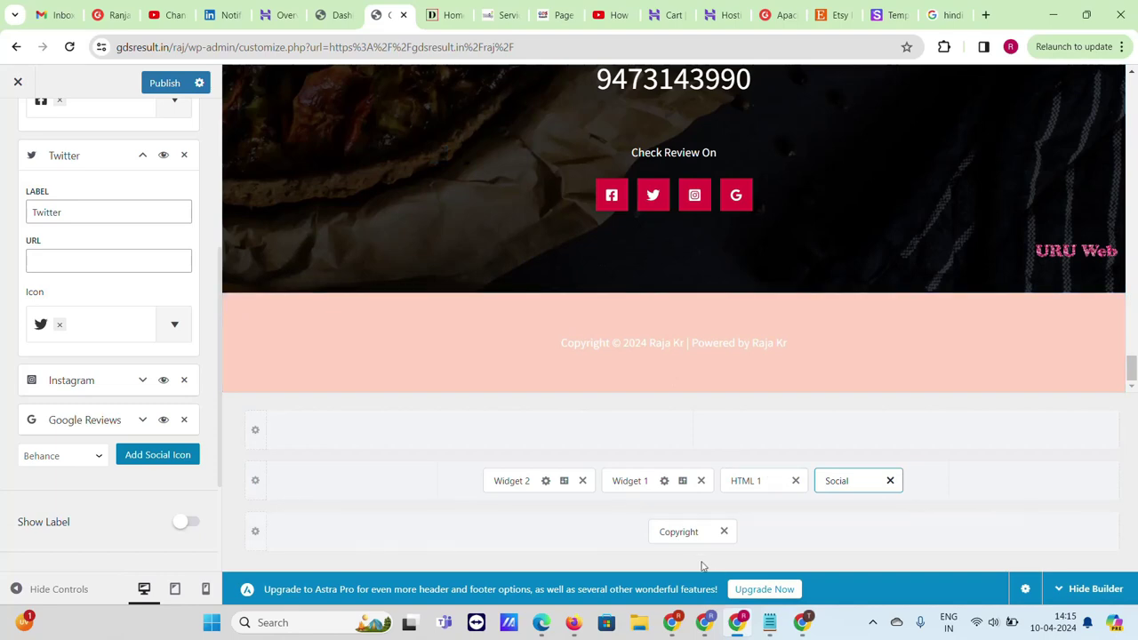
pyautogui.click(693, 532)
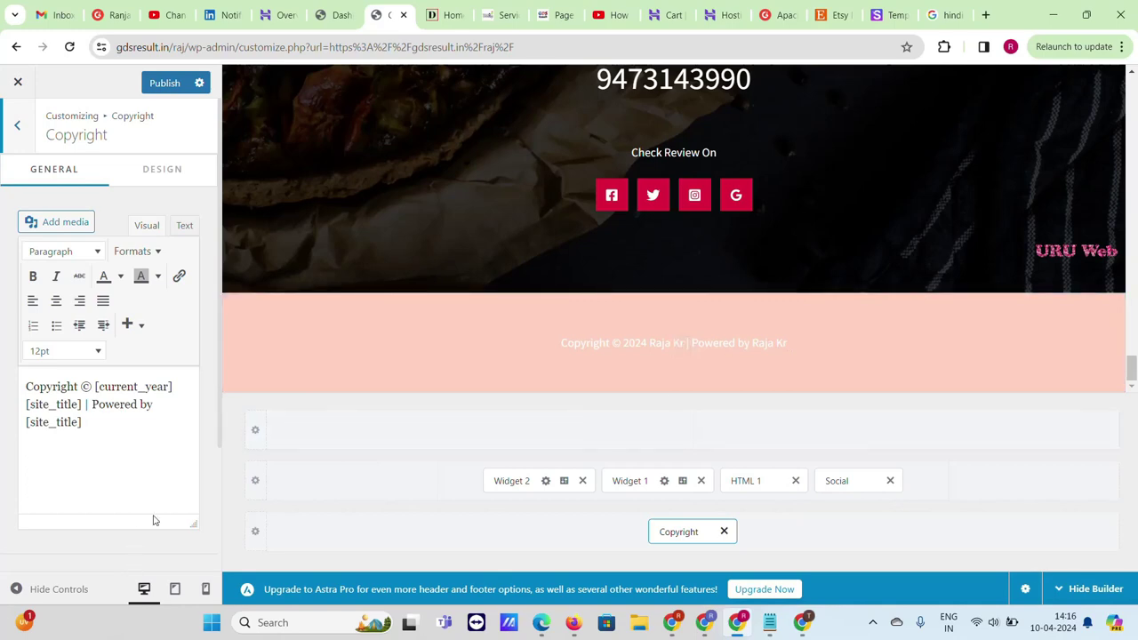
pyautogui.click(160, 89)
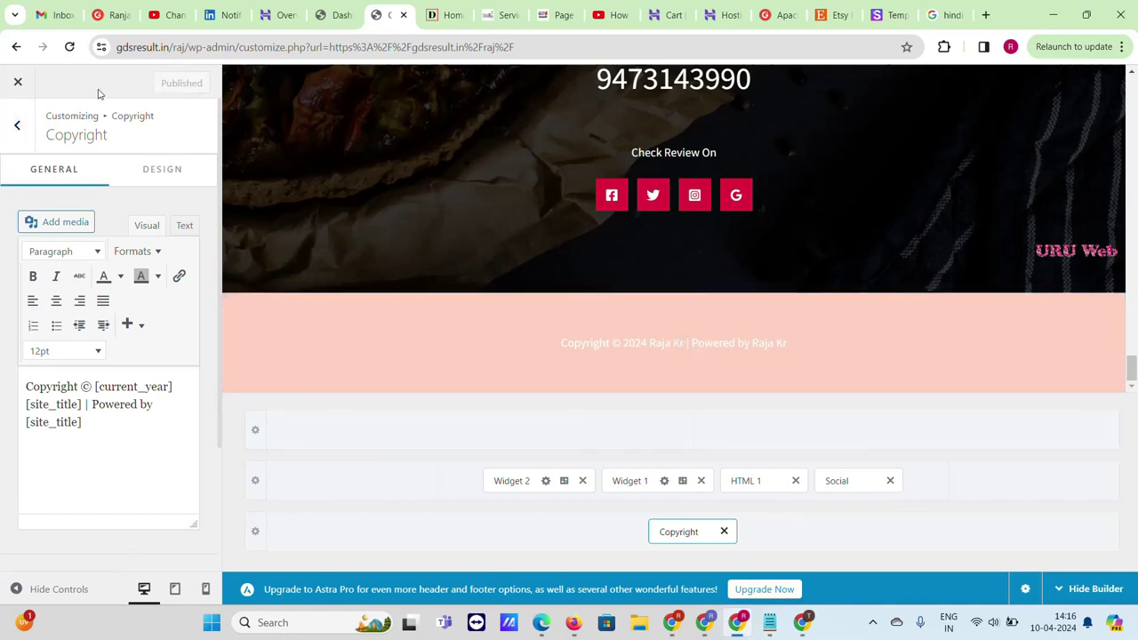
# Leave the Customizer and open the home page in the block editor.
pyautogui.click(16, 84)
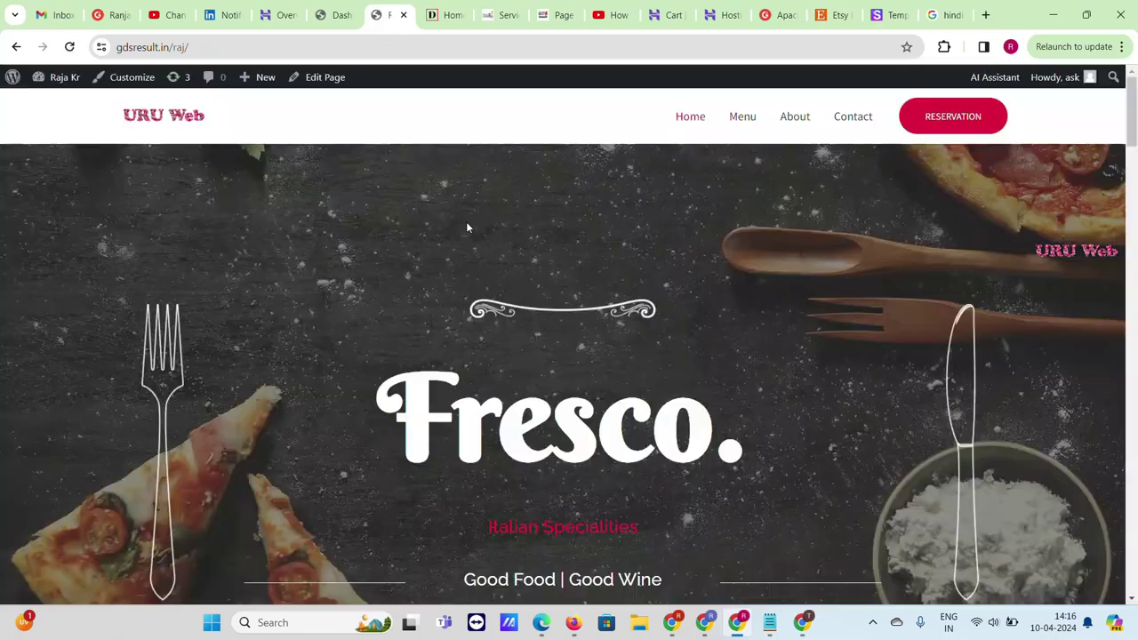
pyautogui.scroll(-6, 467, 221)
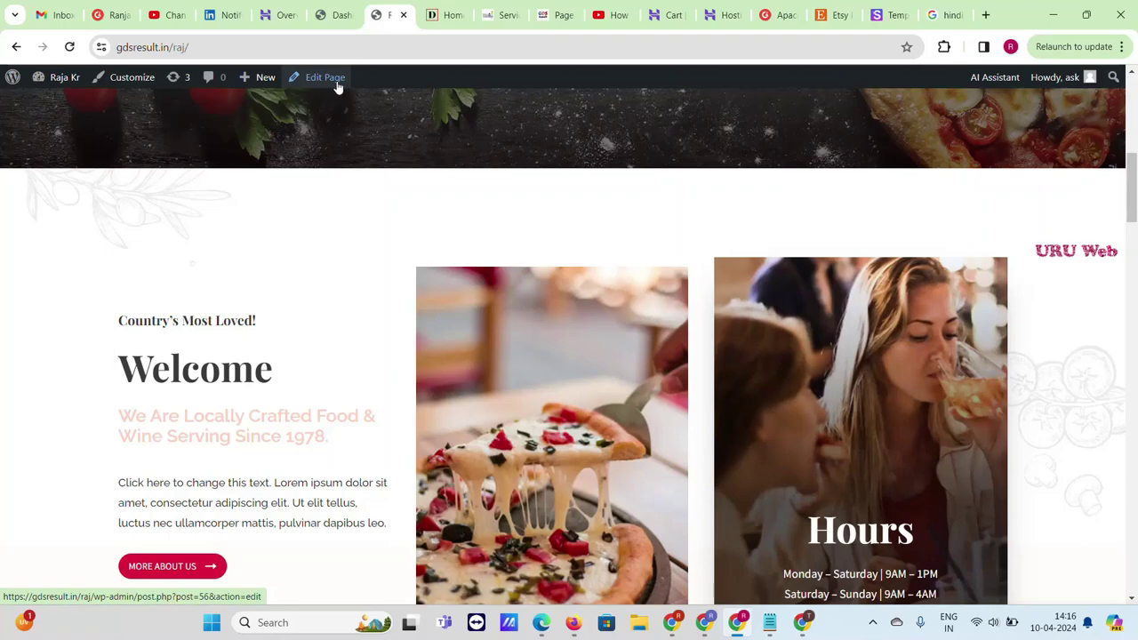
pyautogui.click(335, 86)
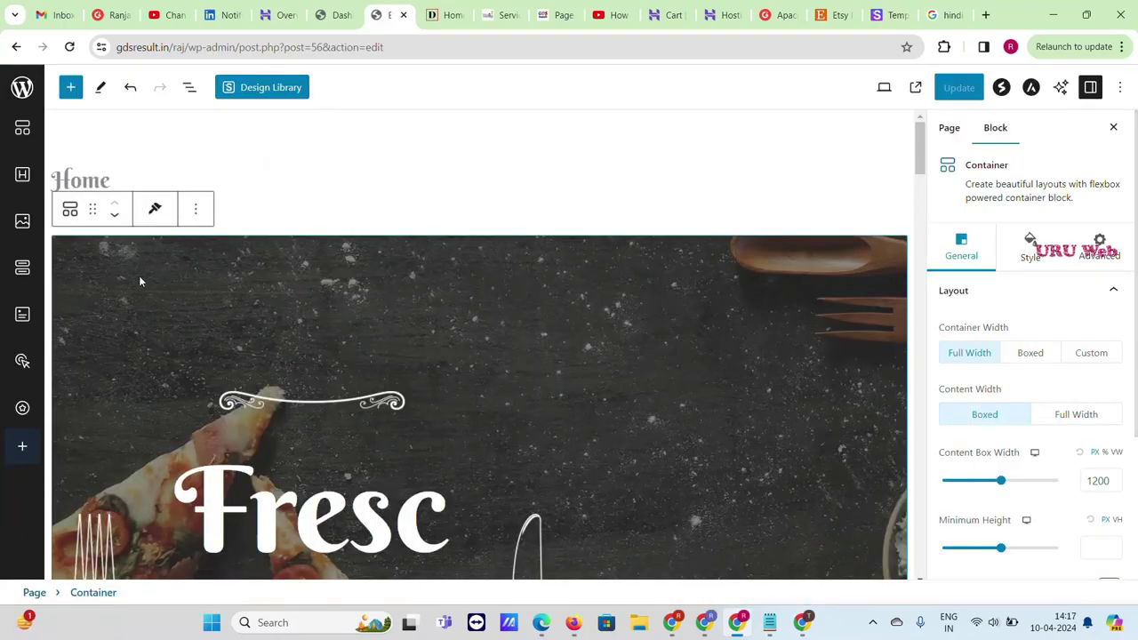
pyautogui.scroll(-10, 356, 279)
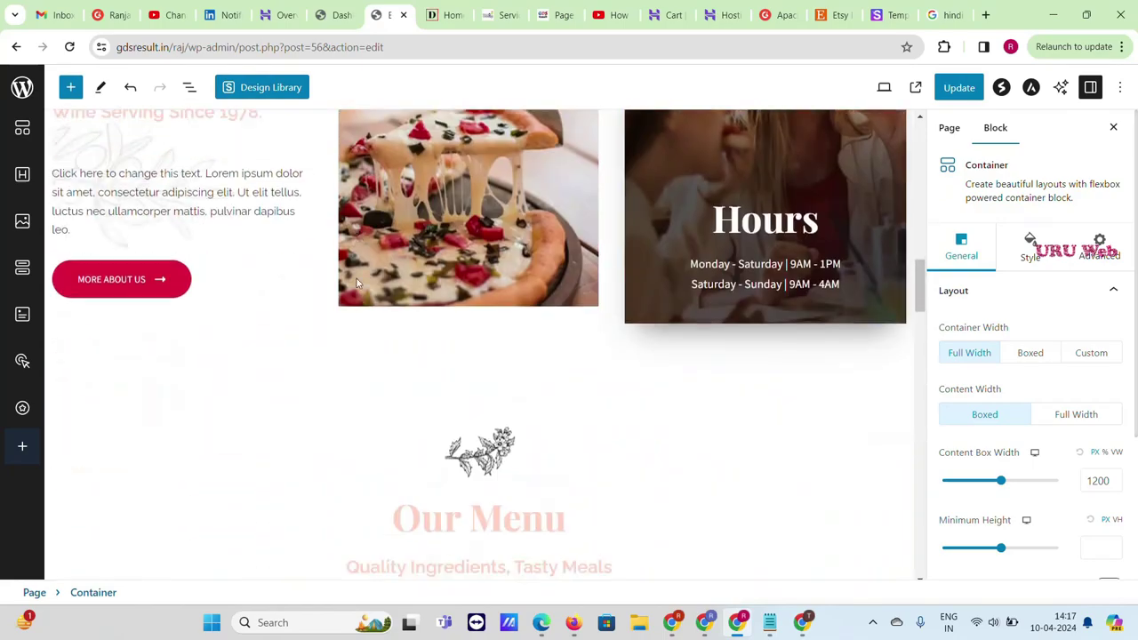
pyautogui.scroll(-15, 358, 283)
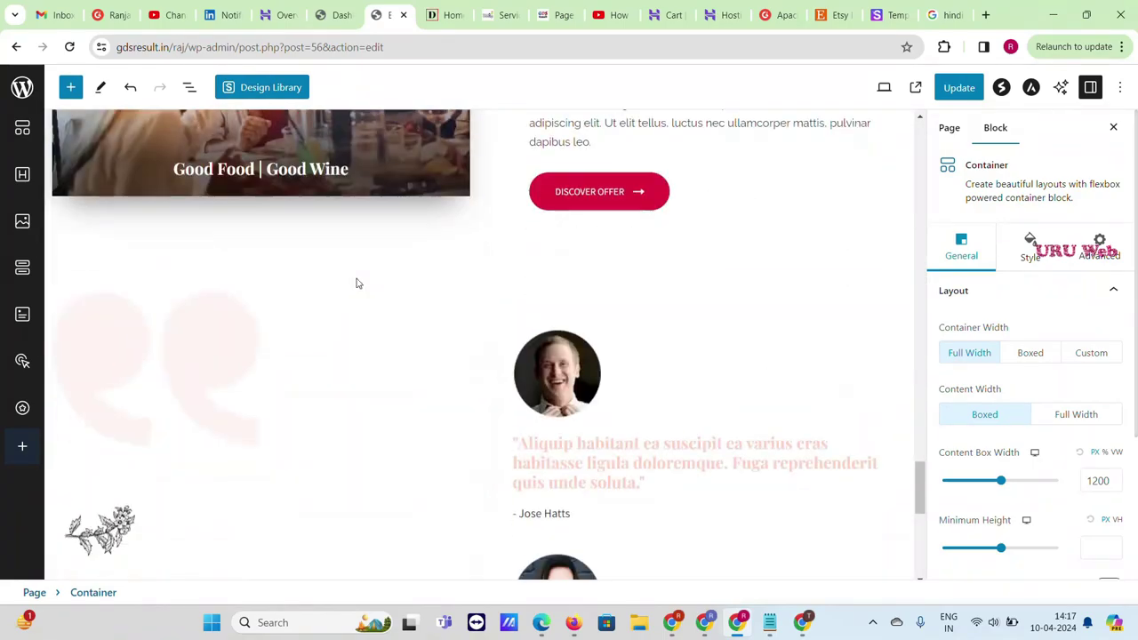
pyautogui.scroll(-3, 357, 282)
pyautogui.scroll(12, 356, 282)
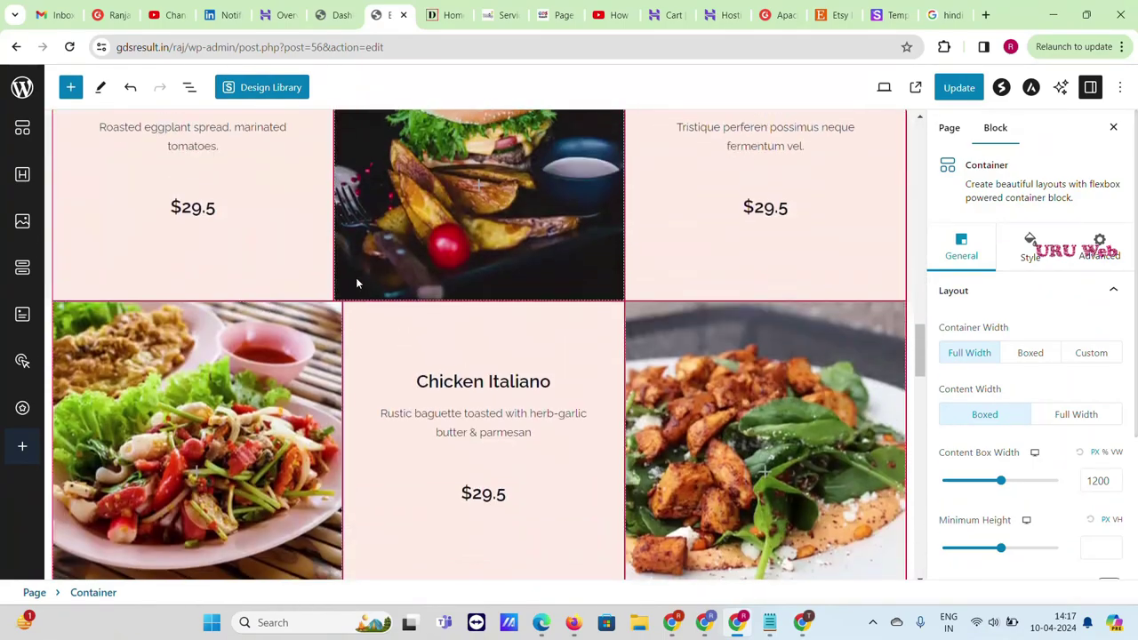
pyautogui.scroll(20, 355, 282)
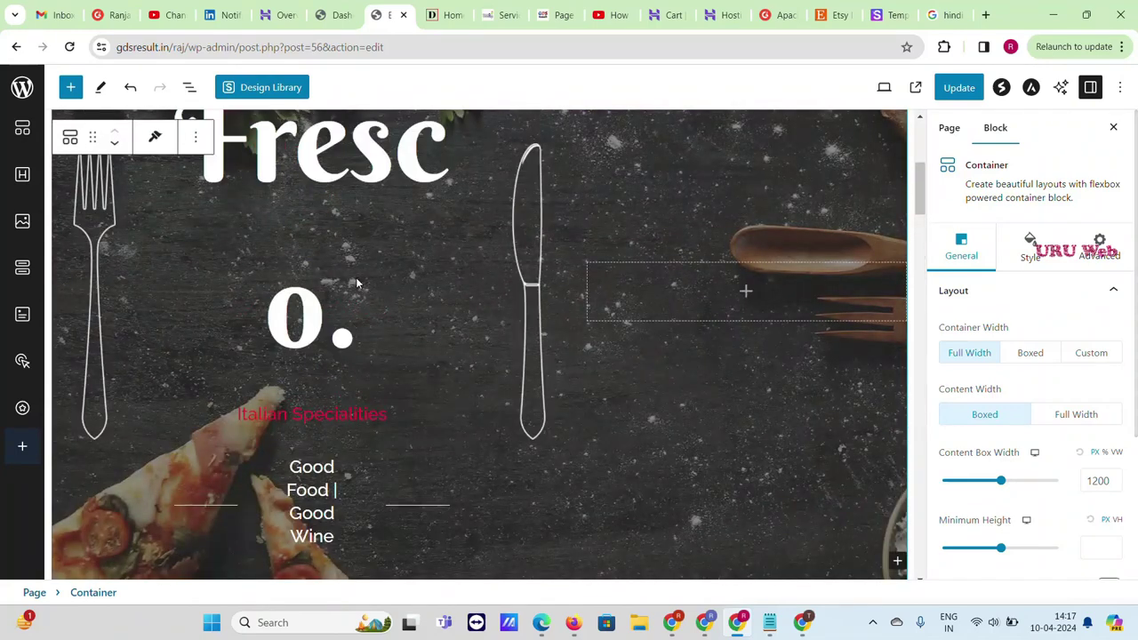
pyautogui.scroll(4, 355, 282)
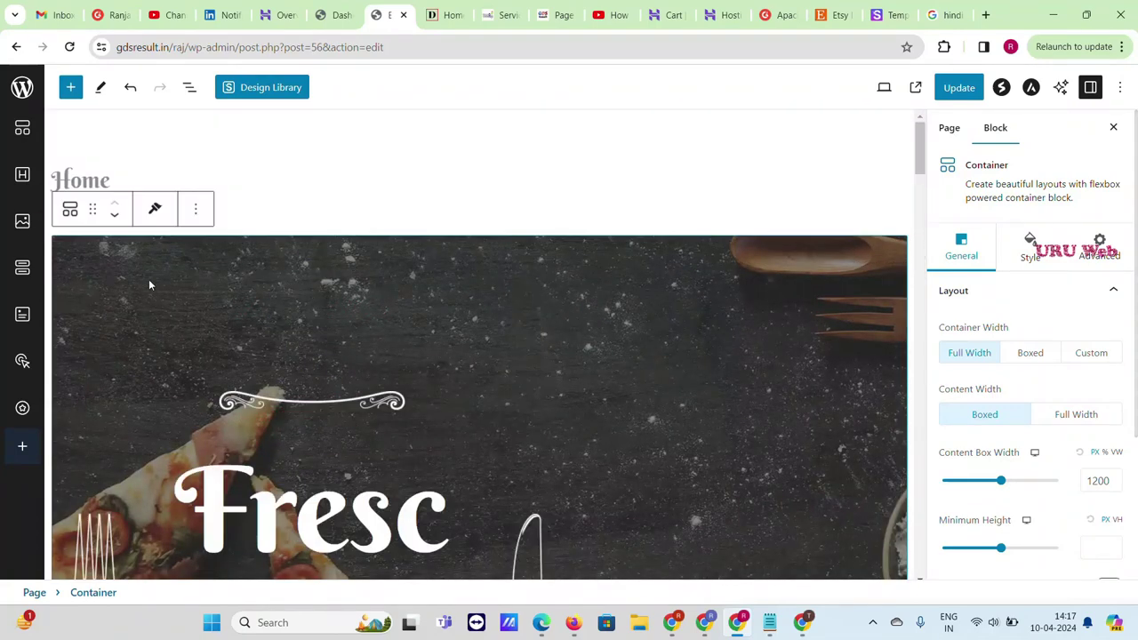
pyautogui.scroll(-1, 201, 282)
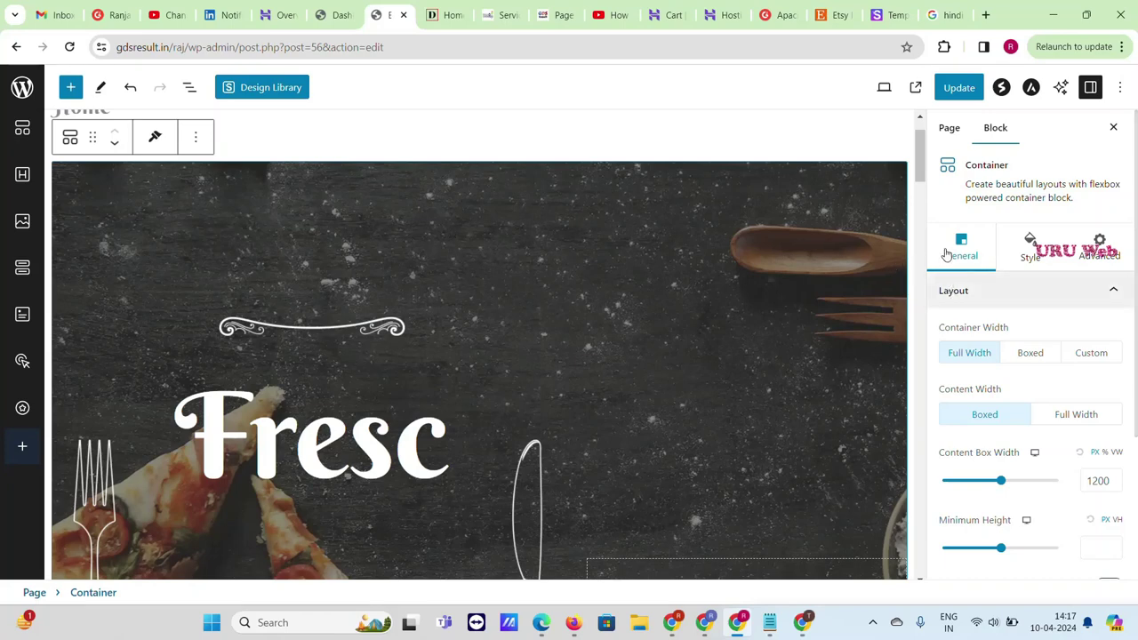
pyautogui.scroll(-1, 966, 289)
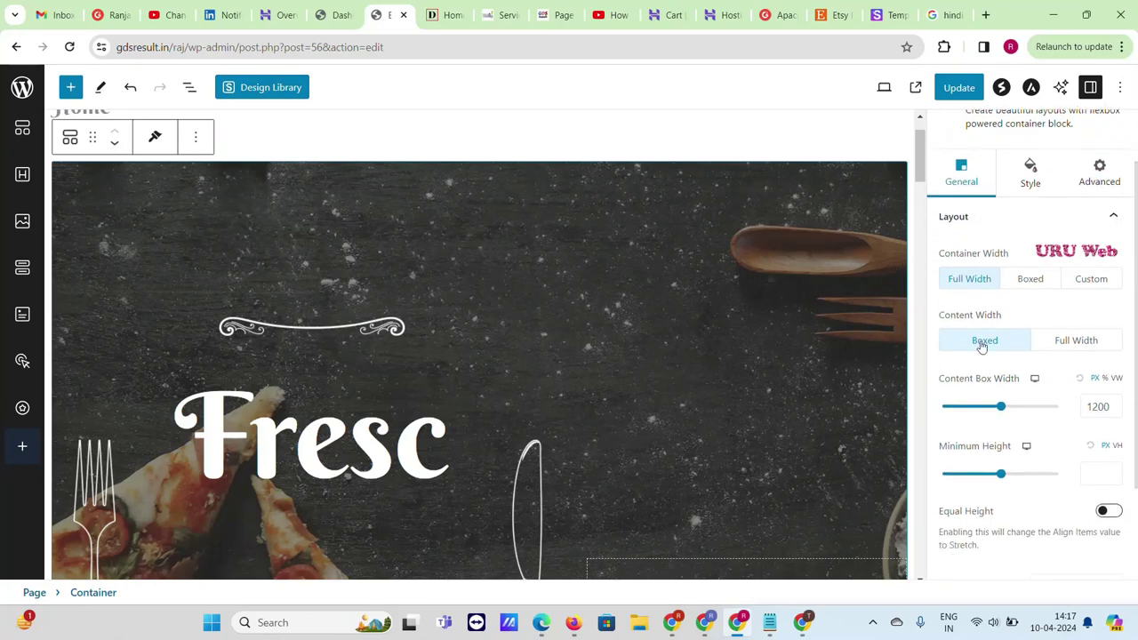
# Review the hero container's background image and overlay settings without changing the image.
pyautogui.click(1038, 192)
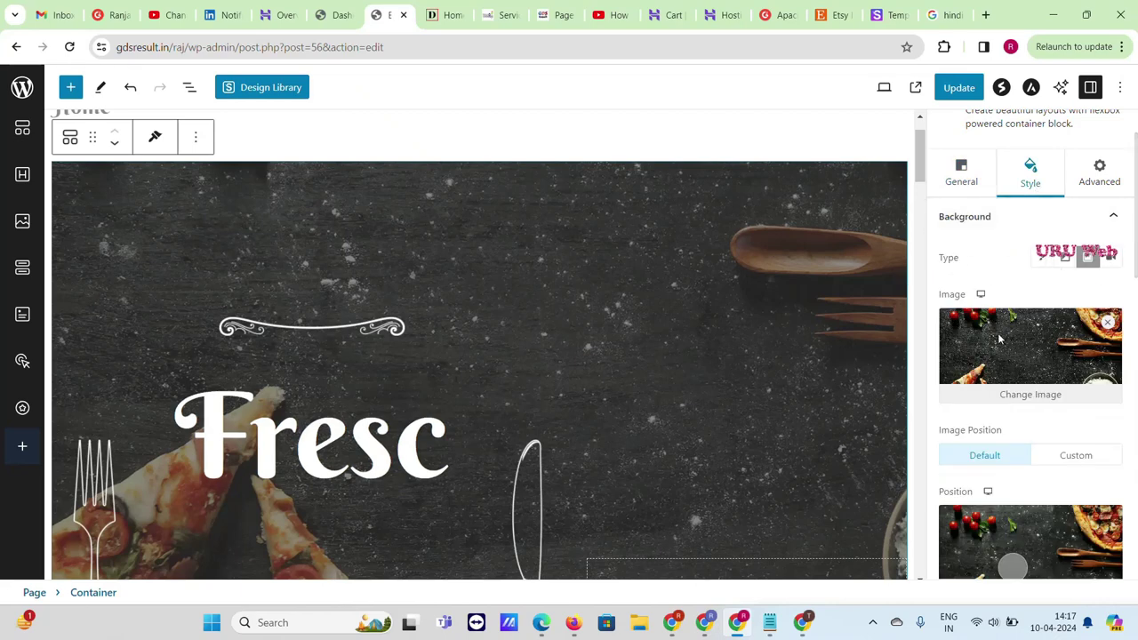
pyautogui.click(1037, 399)
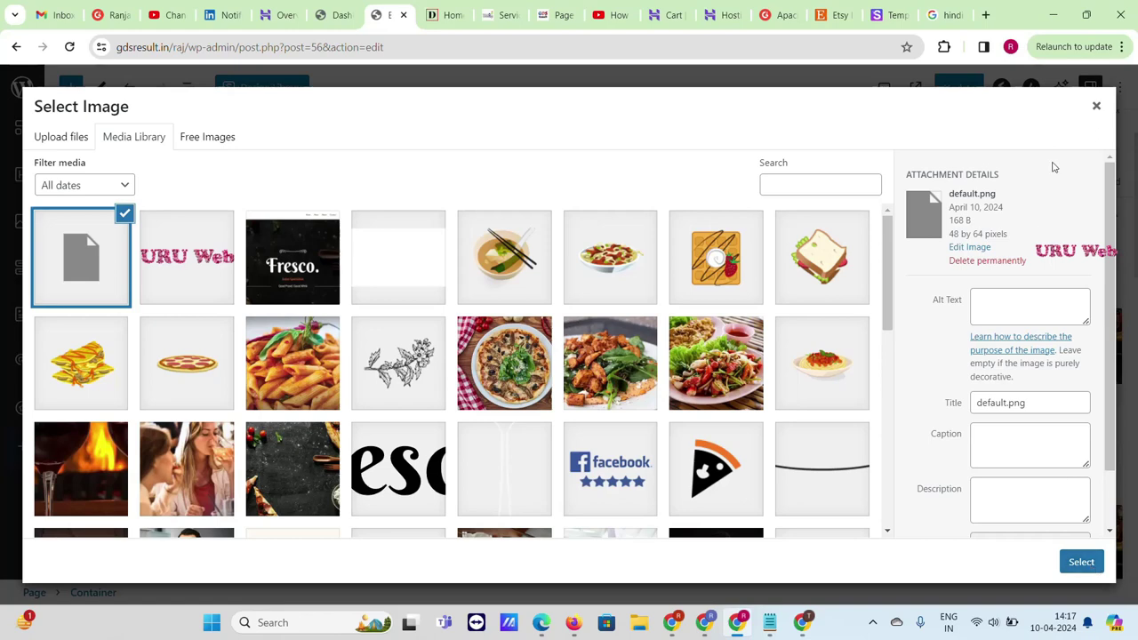
pyautogui.click(1096, 107)
pyautogui.scroll(-3, 1070, 424)
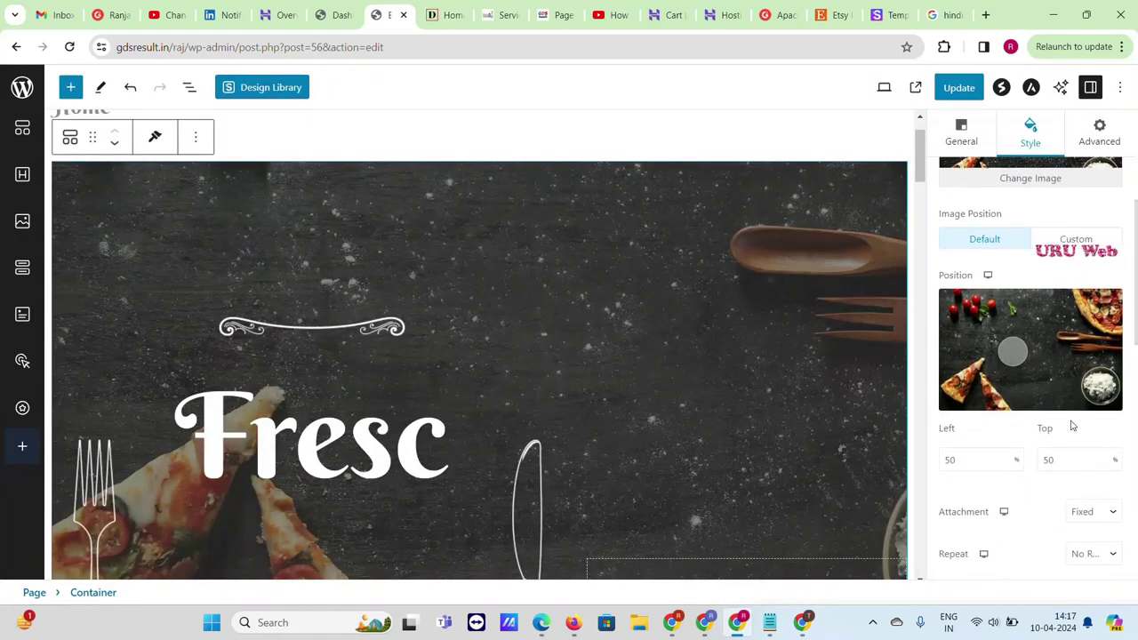
pyautogui.scroll(-6, 1048, 333)
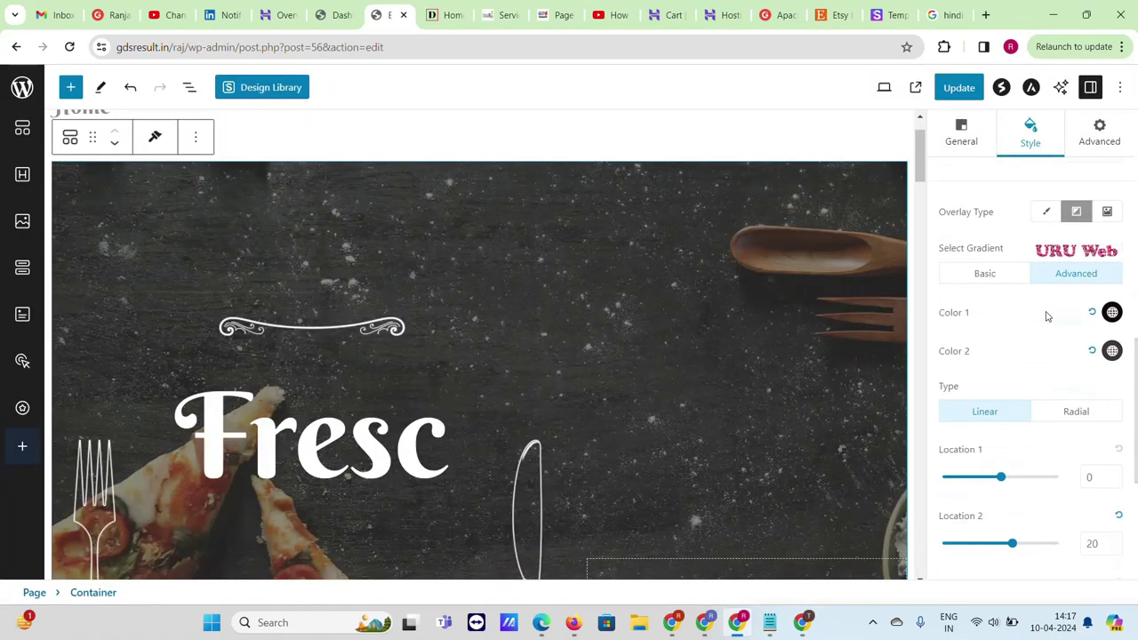
pyautogui.scroll(-3, 1021, 374)
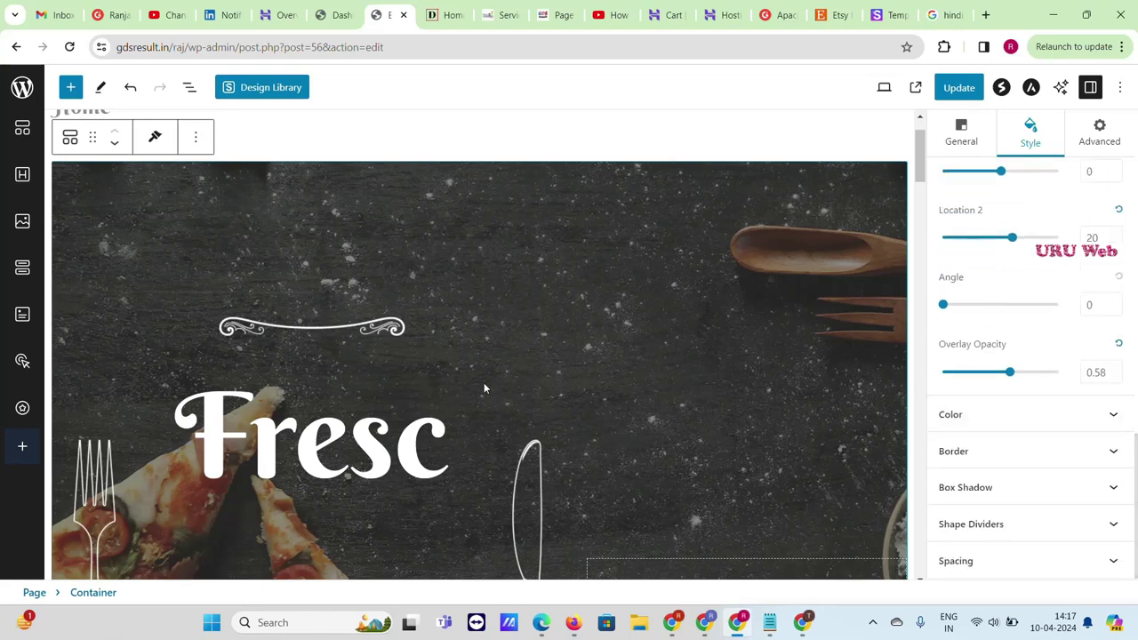
pyautogui.scroll(-2, 485, 384)
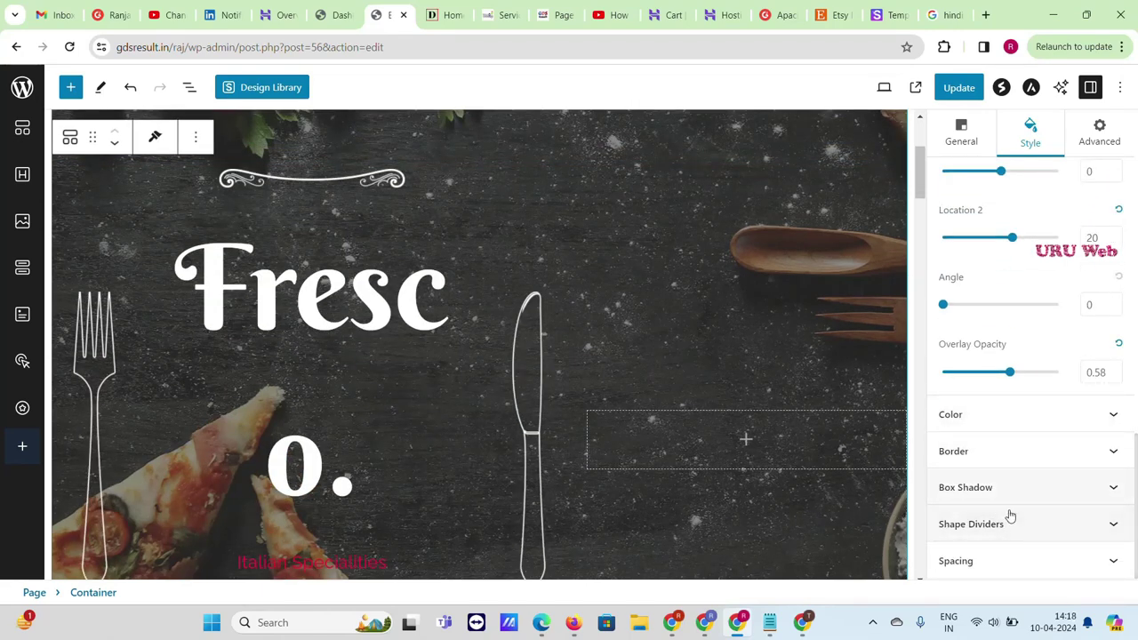
# Replace 'Fresco' with 'ThemeRaja' in the hero heading.
pyautogui.click(356, 303)
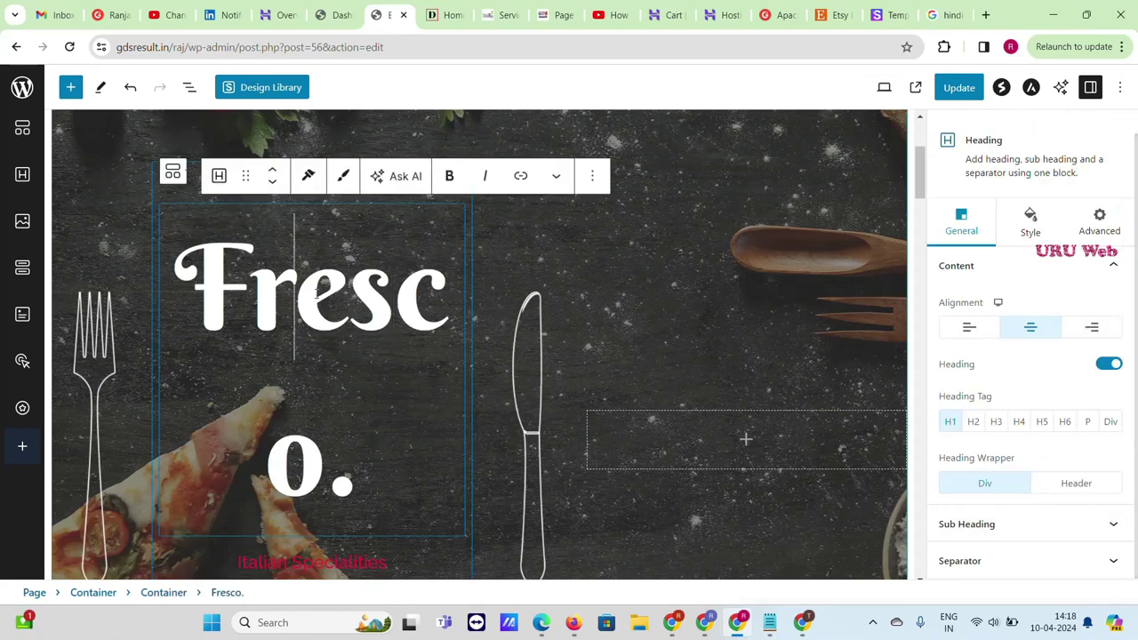
pyautogui.doubleClick(316, 293)
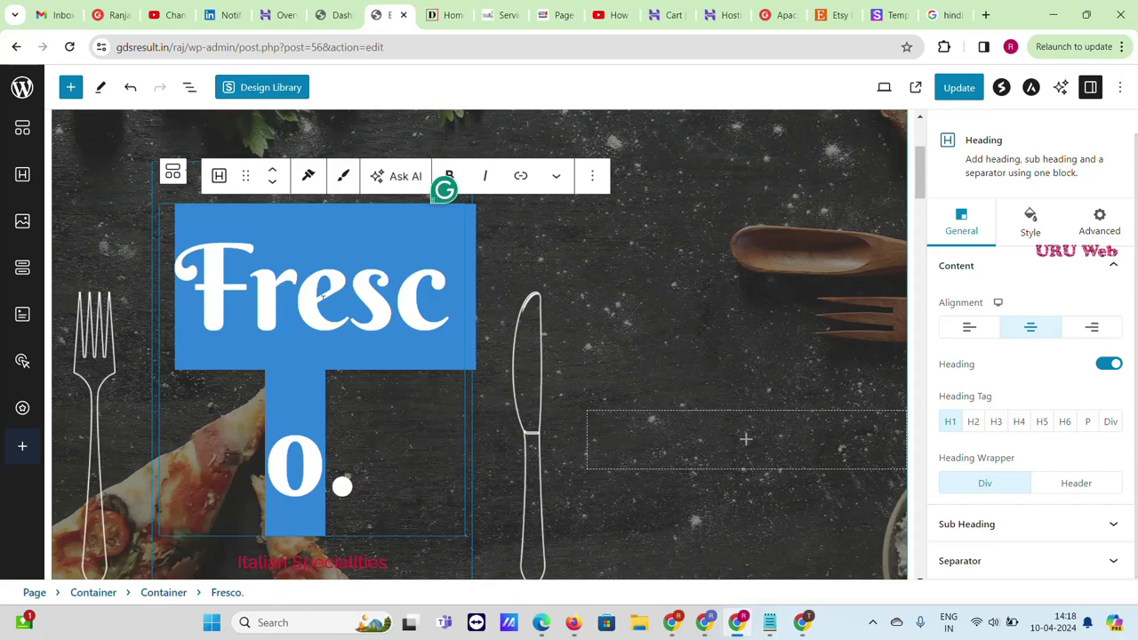
pyautogui.write('ThemeRaja.')
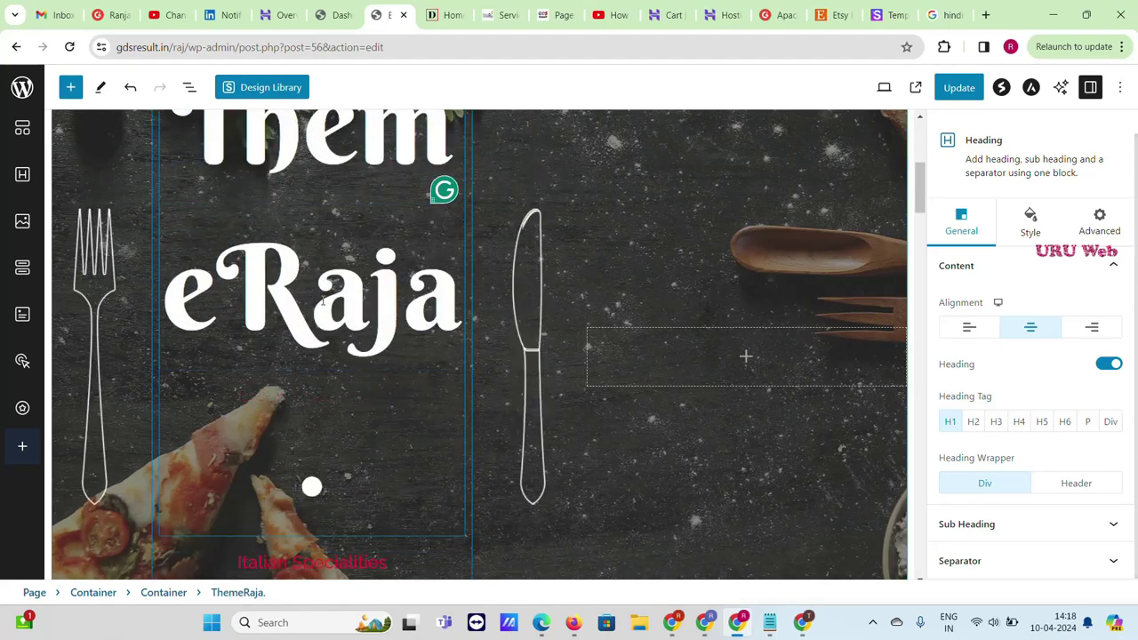
pyautogui.scroll(-6, 306, 353)
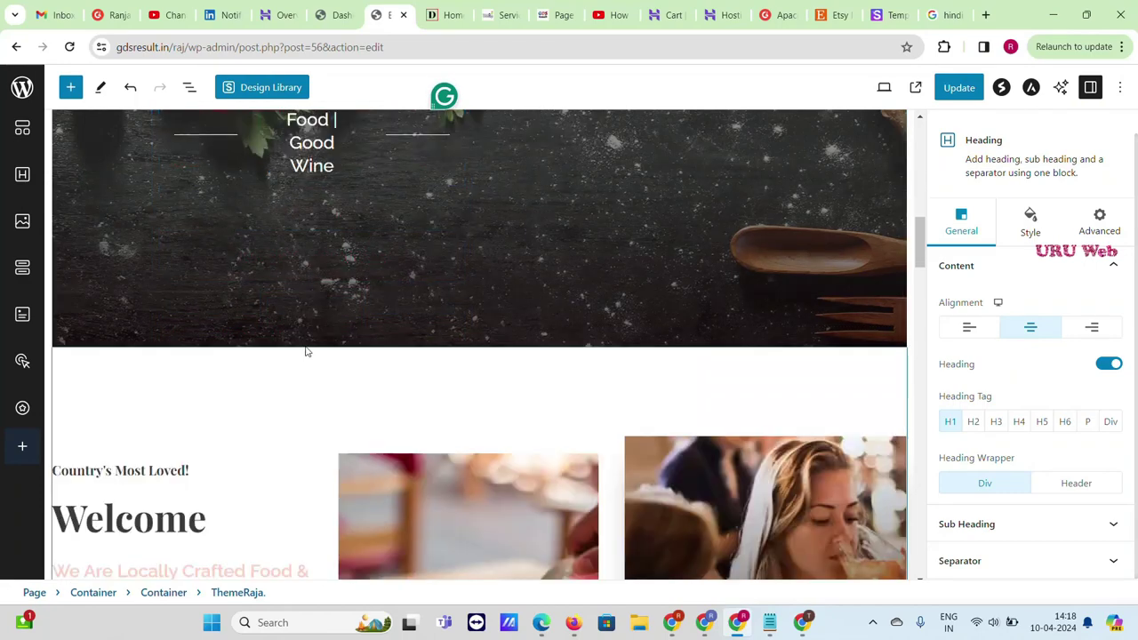
pyautogui.scroll(2, 330, 247)
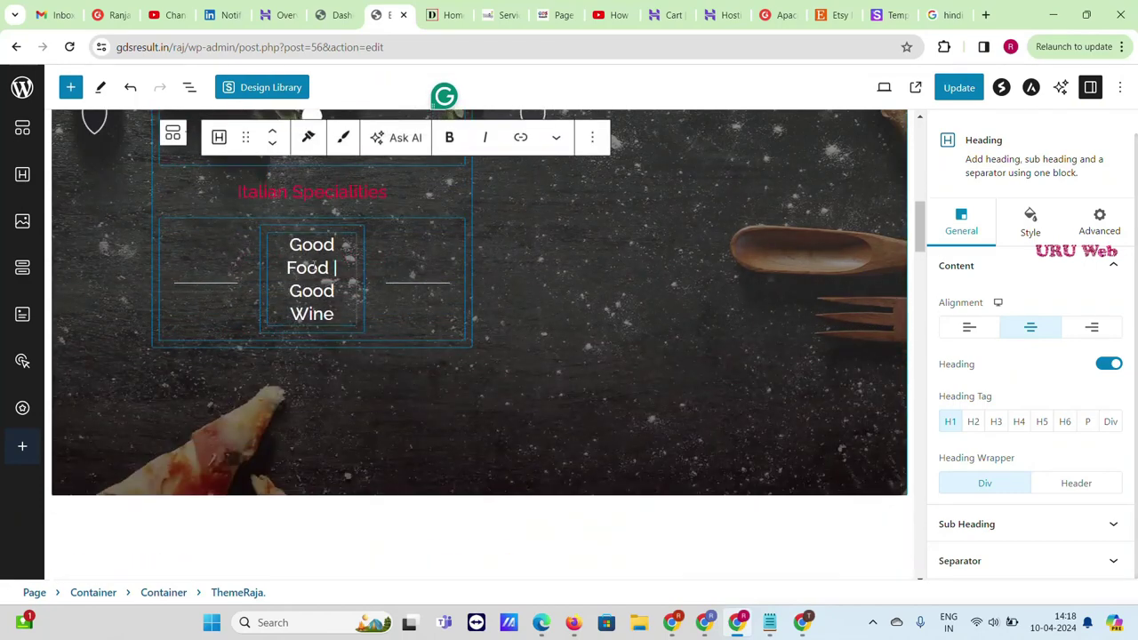
# Select the Good Food | Good Wine and Welcome headings while reviewing the page.
pyautogui.tripleClick(312, 267)
pyautogui.scroll(-3, 795, 264)
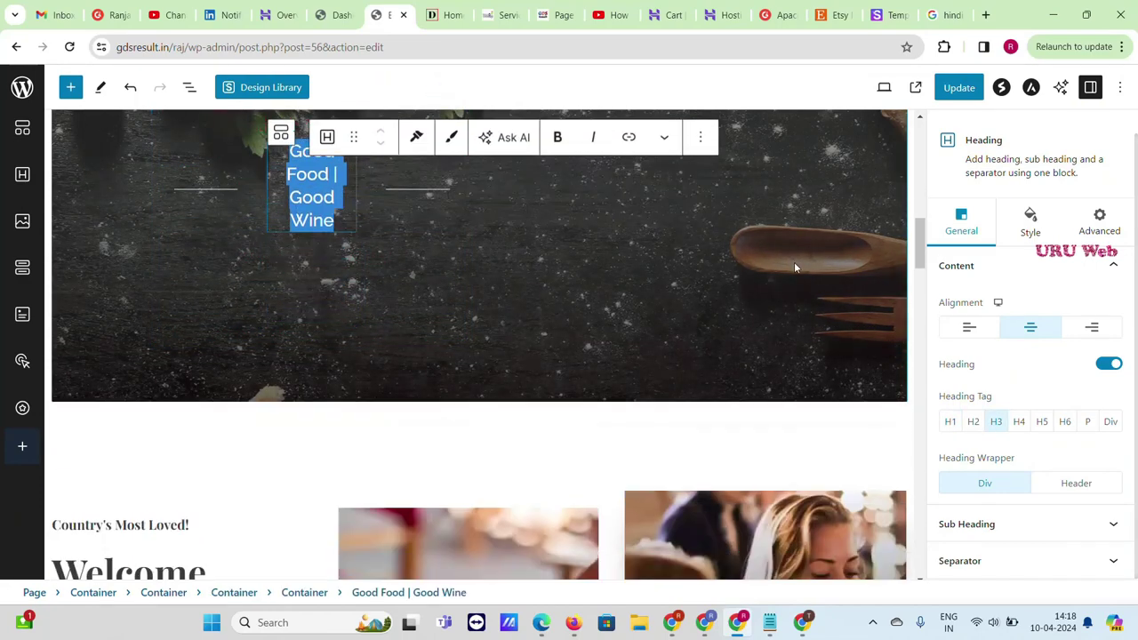
pyautogui.click(116, 296)
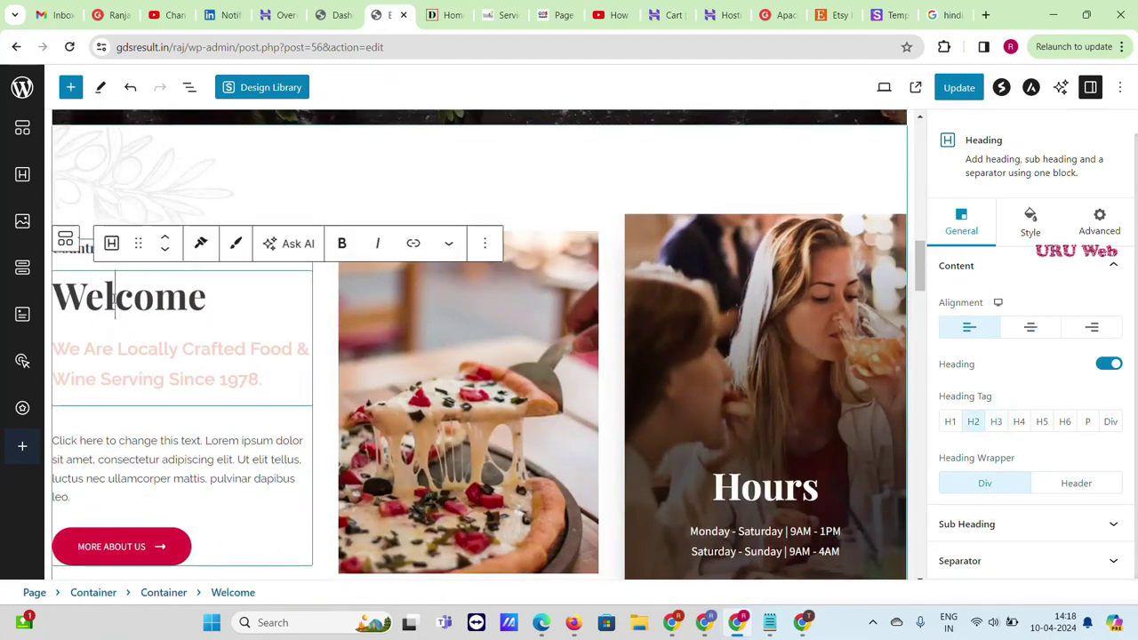
pyautogui.scroll(-2, 234, 356)
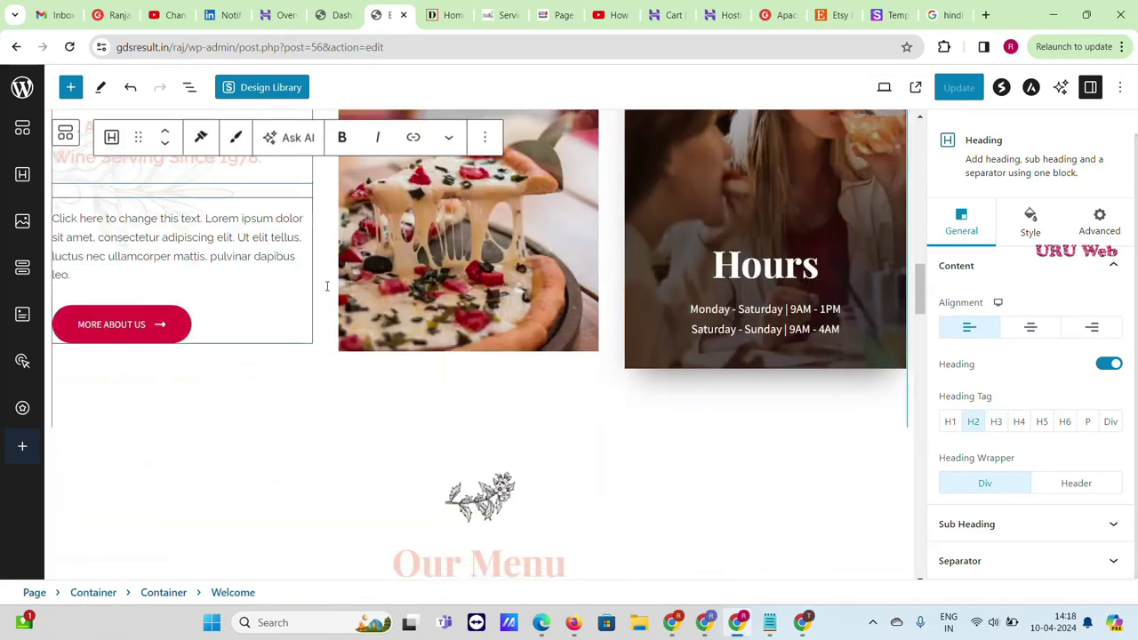
# Swap the Welcome section's pizza slice image for Pasta.jpg from the media library.
pyautogui.click(544, 259)
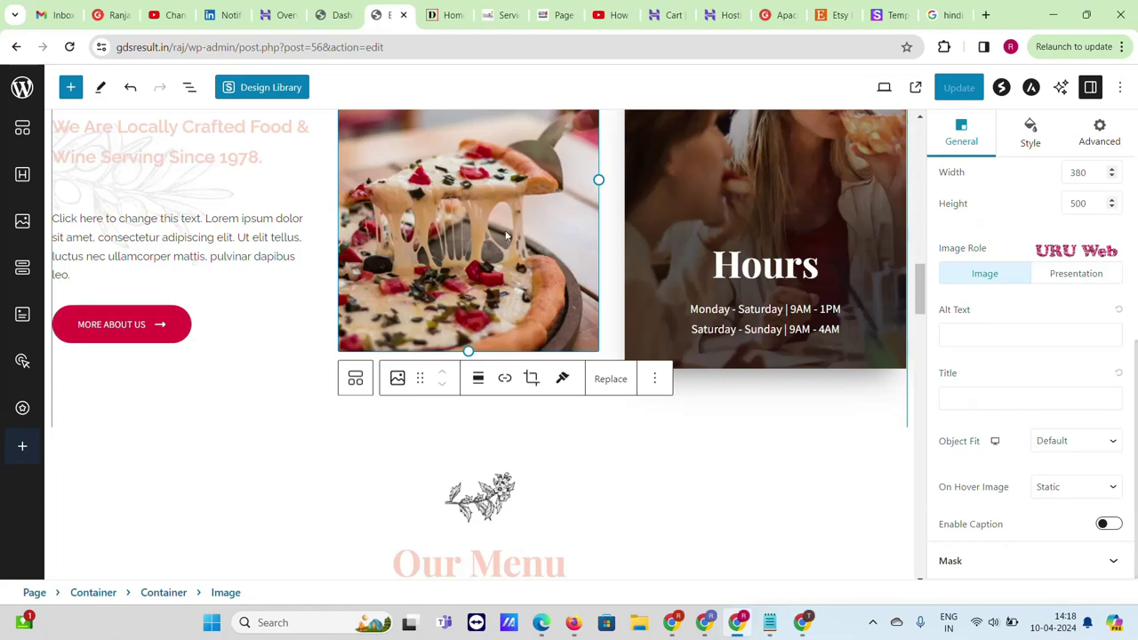
pyautogui.click(610, 379)
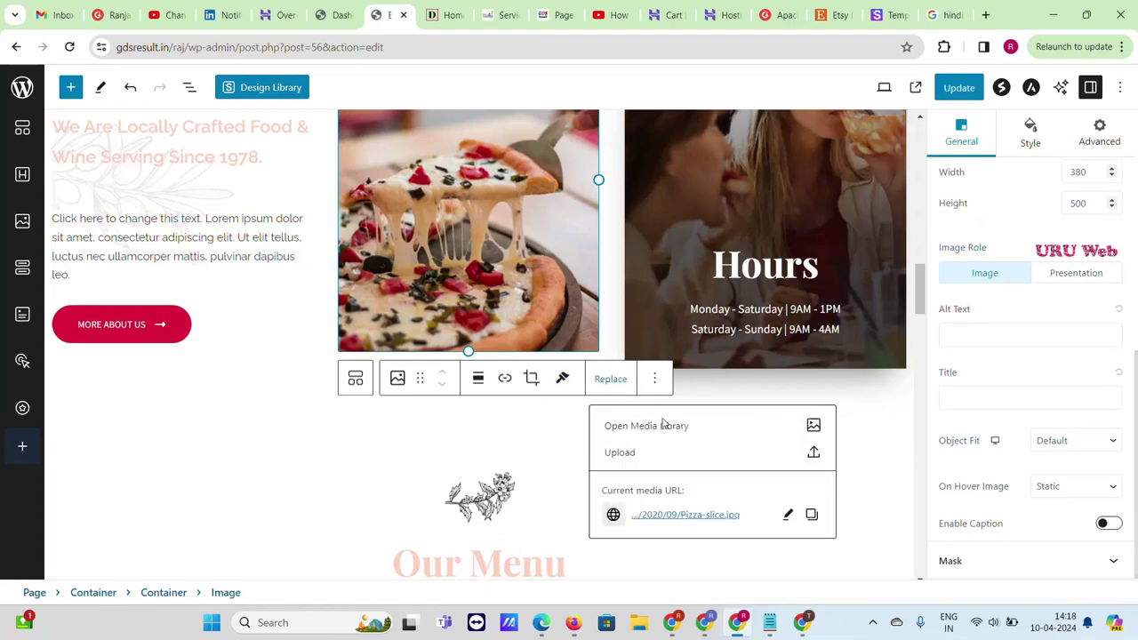
pyautogui.click(682, 436)
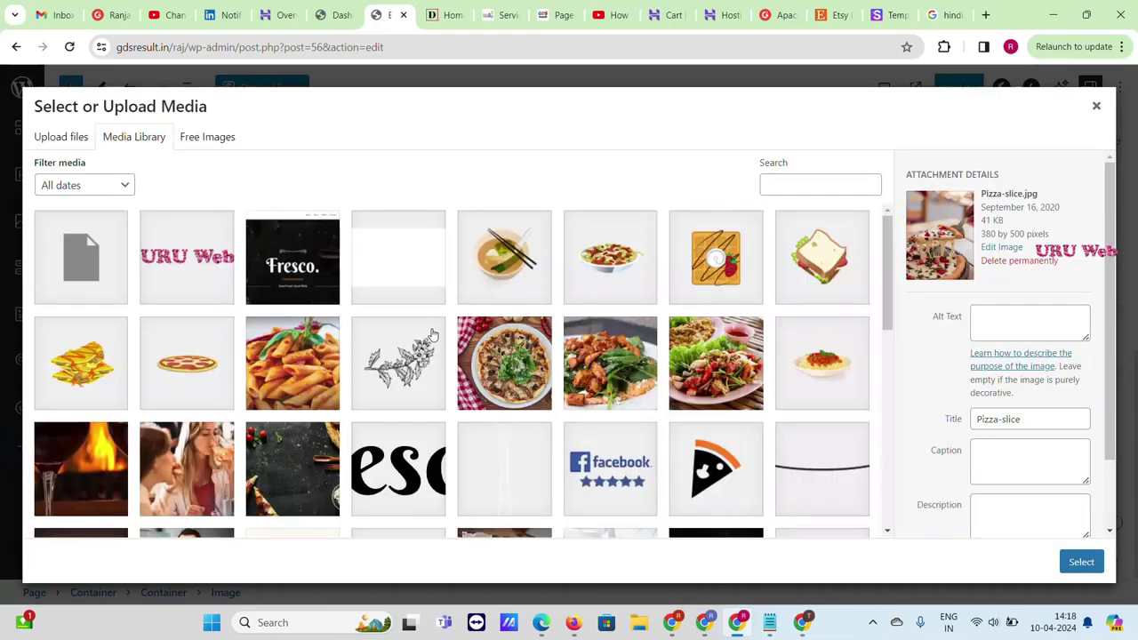
pyautogui.click(313, 382)
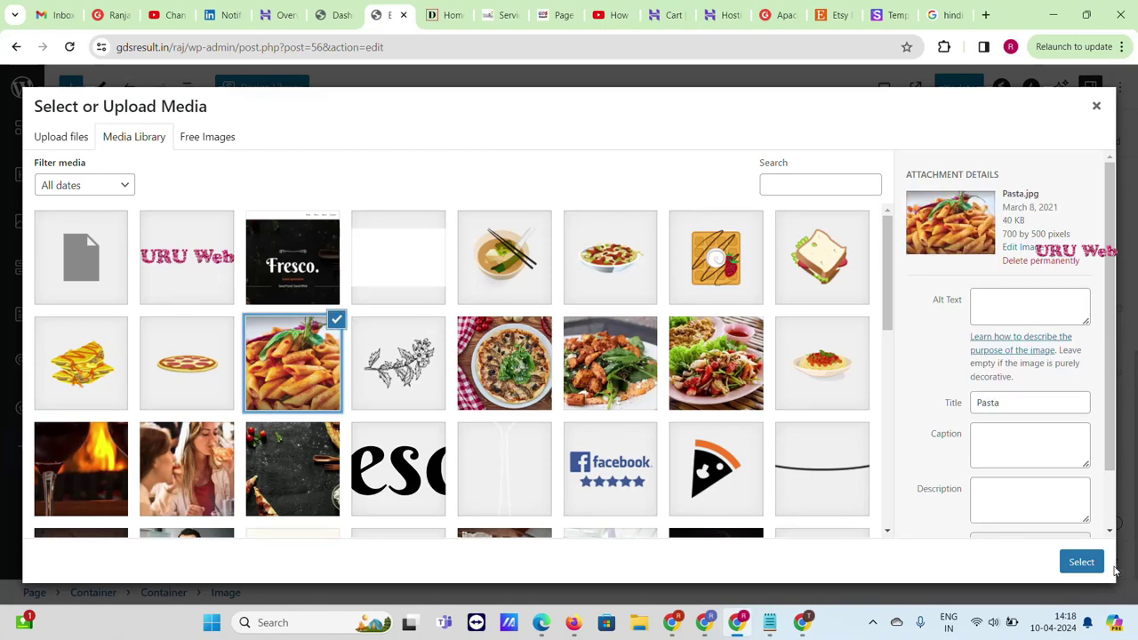
pyautogui.click(1081, 561)
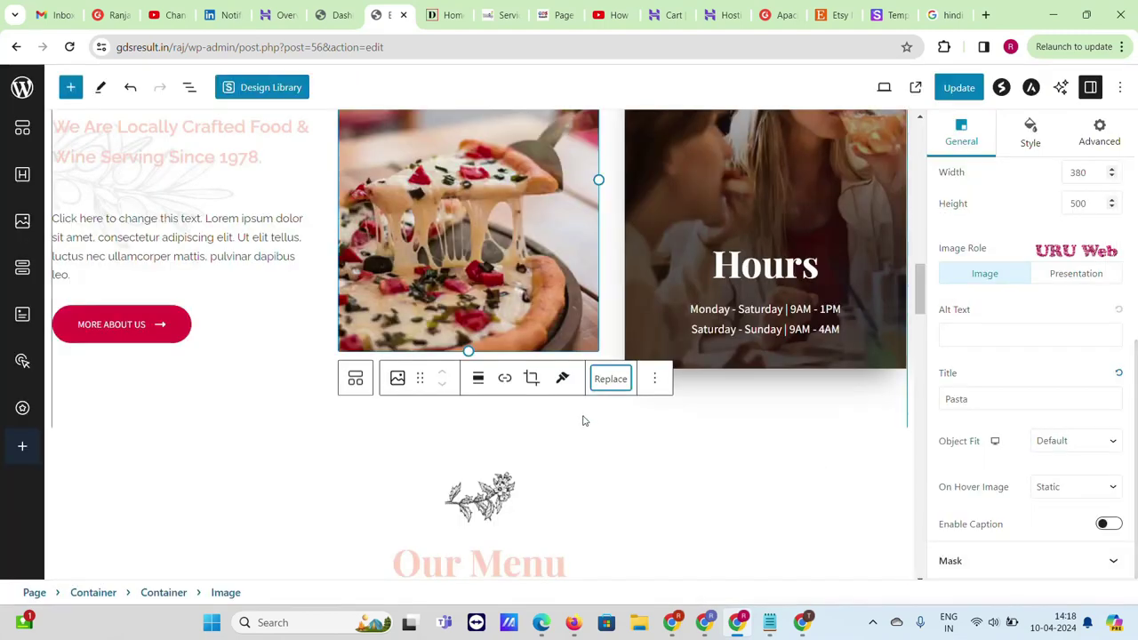
pyautogui.scroll(2, 784, 379)
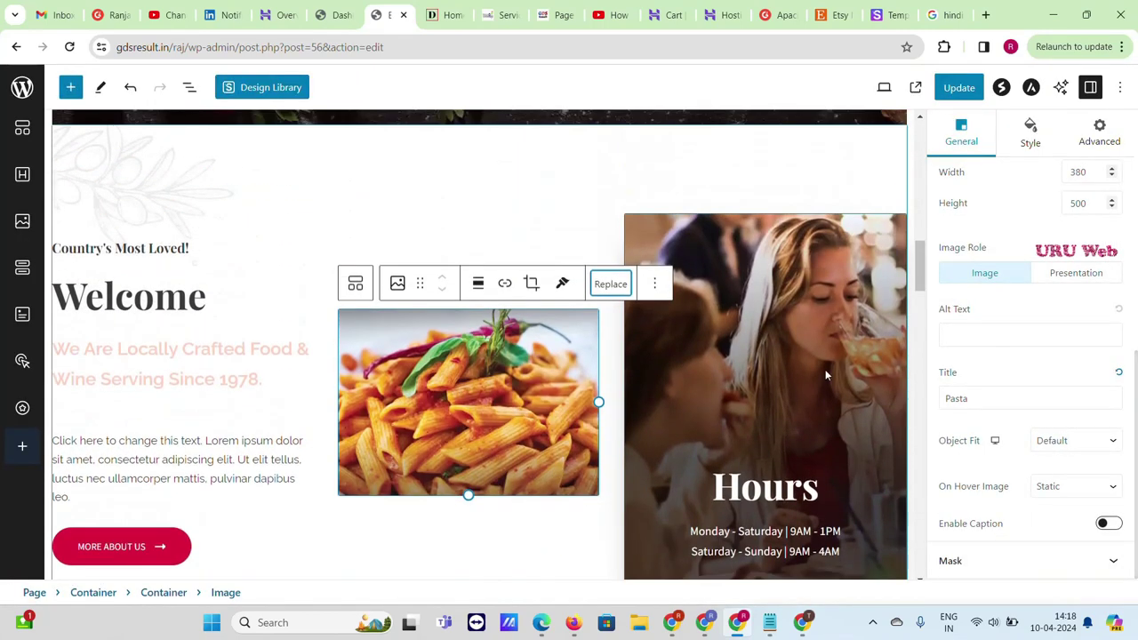
pyautogui.click(764, 487)
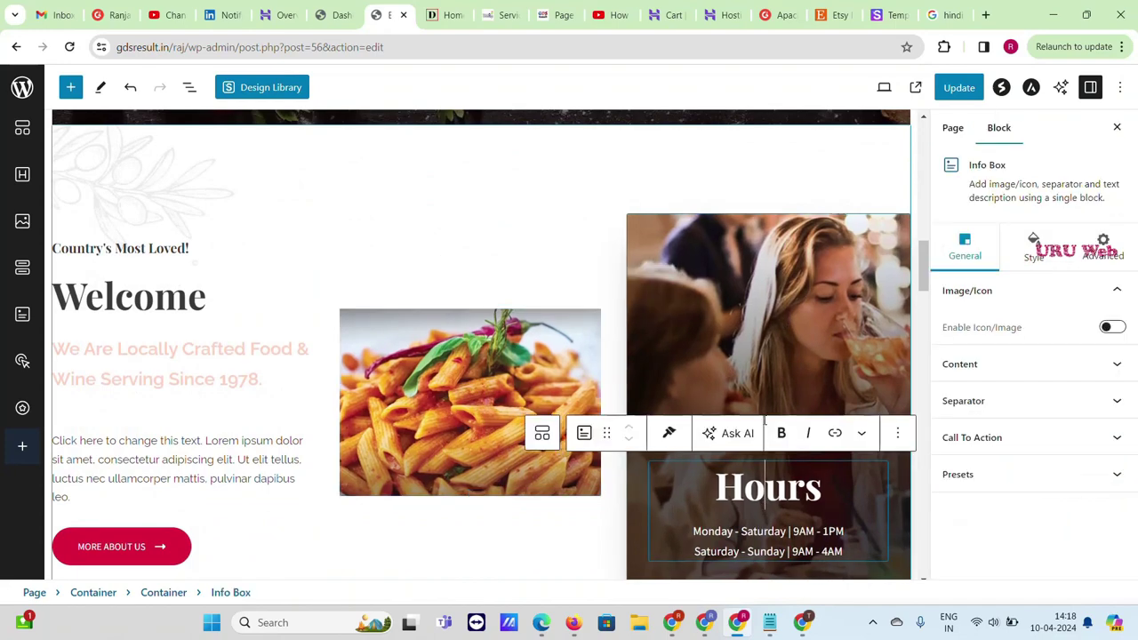
pyautogui.scroll(-1, 794, 524)
pyautogui.scroll(-5, 794, 525)
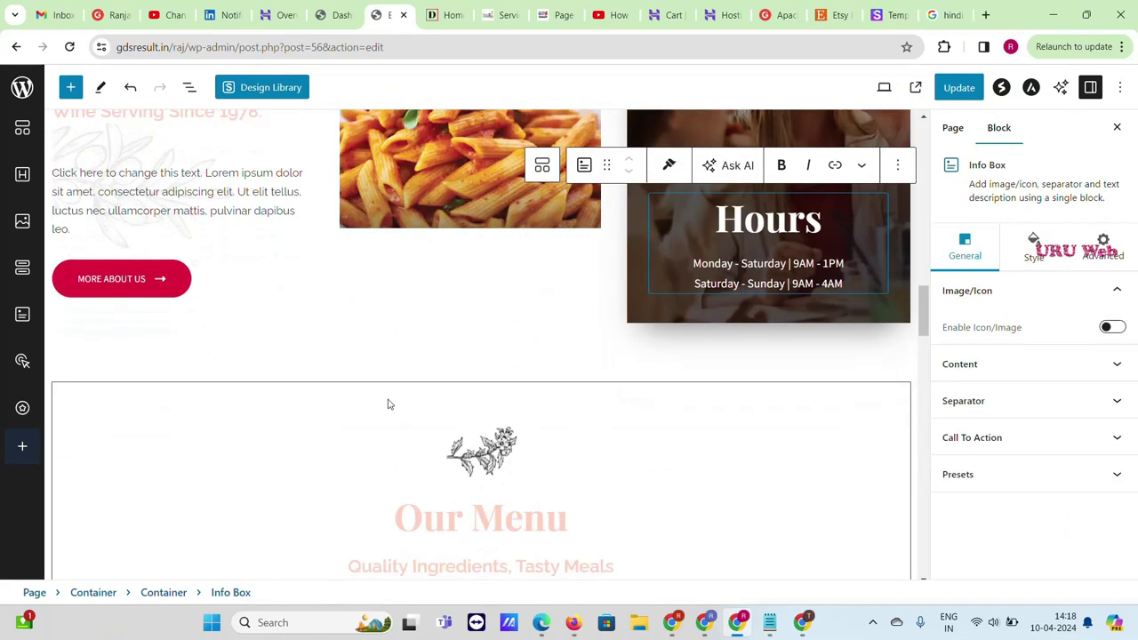
pyautogui.scroll(-4, 479, 396)
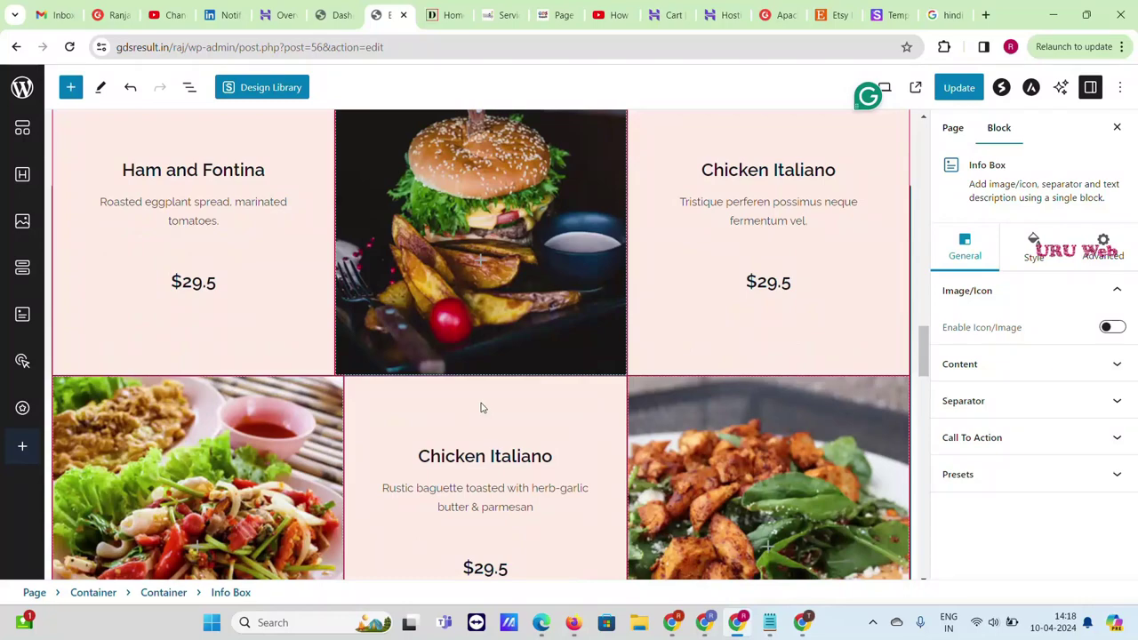
pyautogui.click(477, 459)
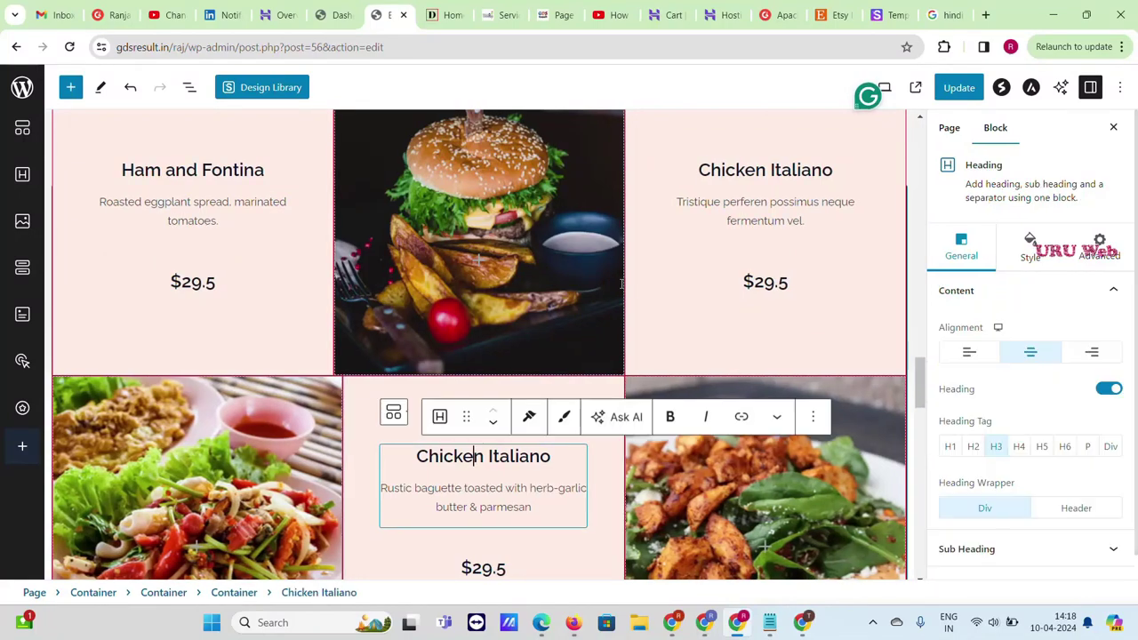
pyautogui.scroll(-4, 434, 354)
pyautogui.scroll(-12, 434, 354)
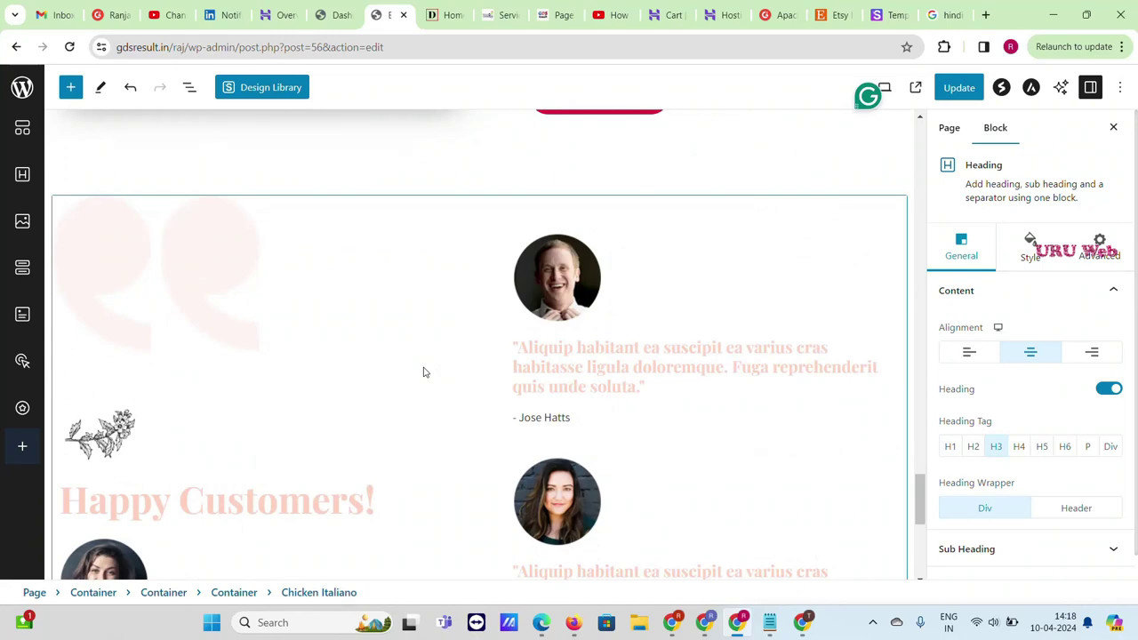
pyautogui.scroll(-3, 423, 372)
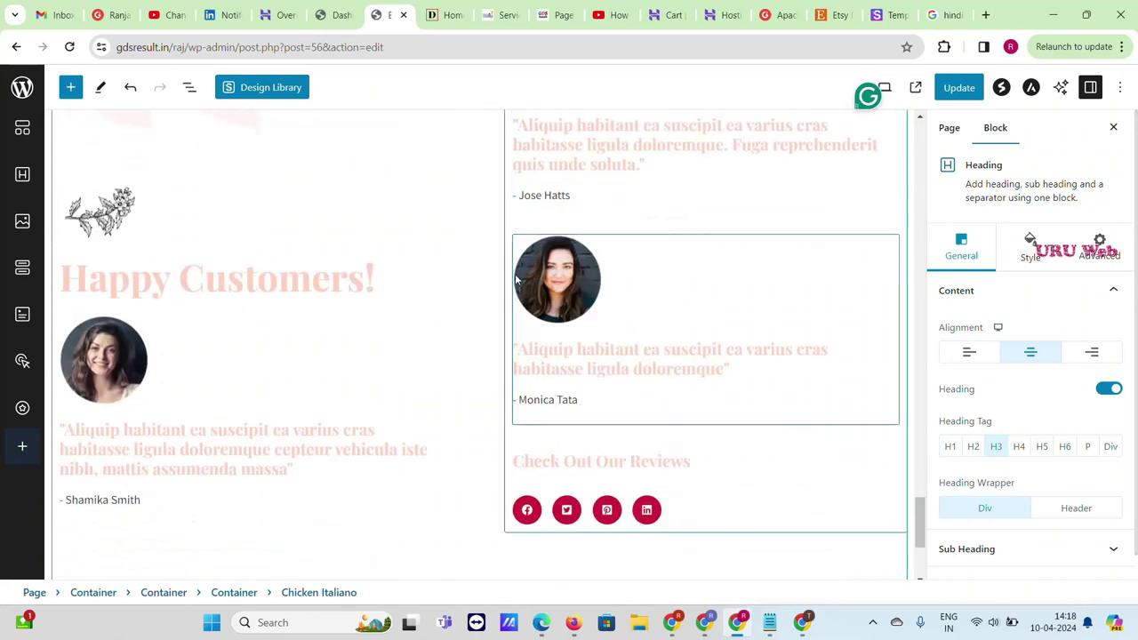
pyautogui.click(552, 286)
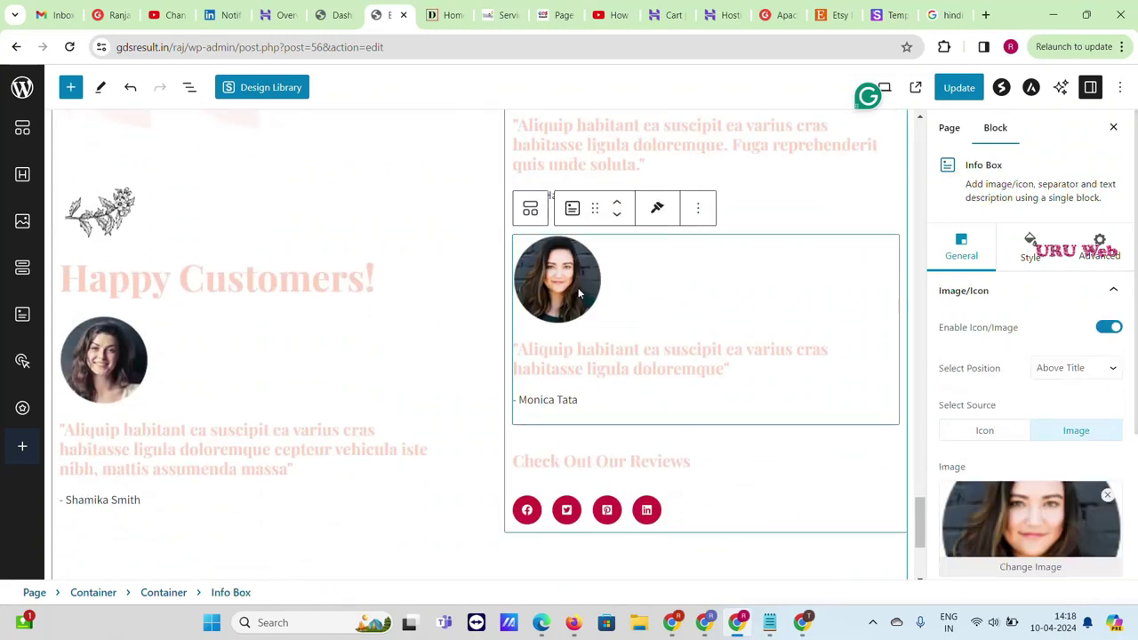
pyautogui.scroll(-3, 1129, 469)
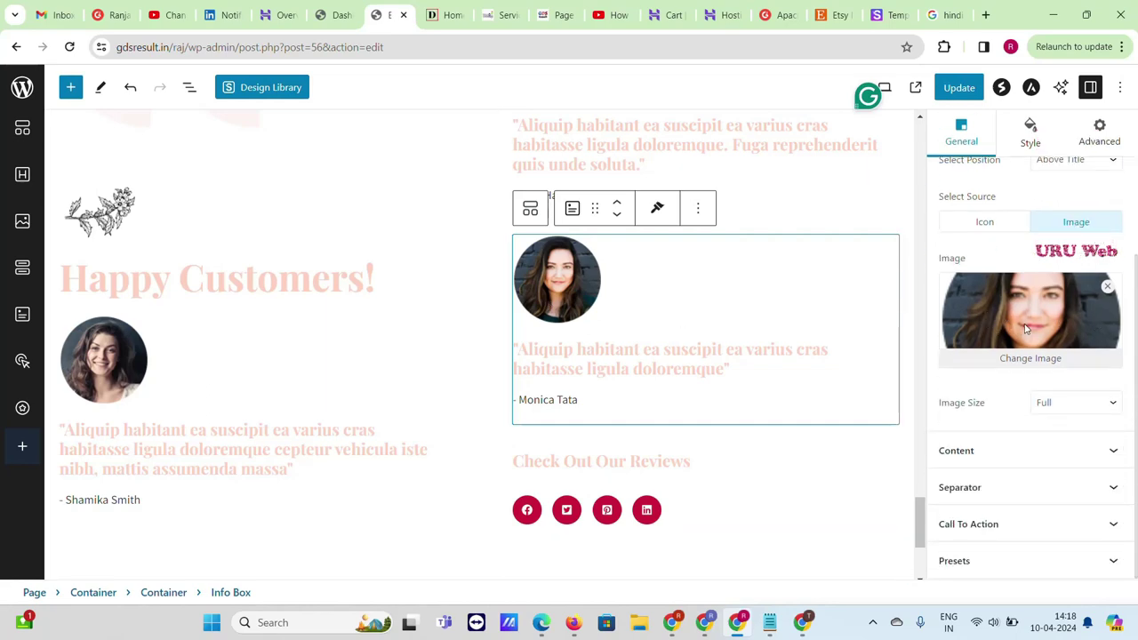
pyautogui.scroll(-3, 400, 439)
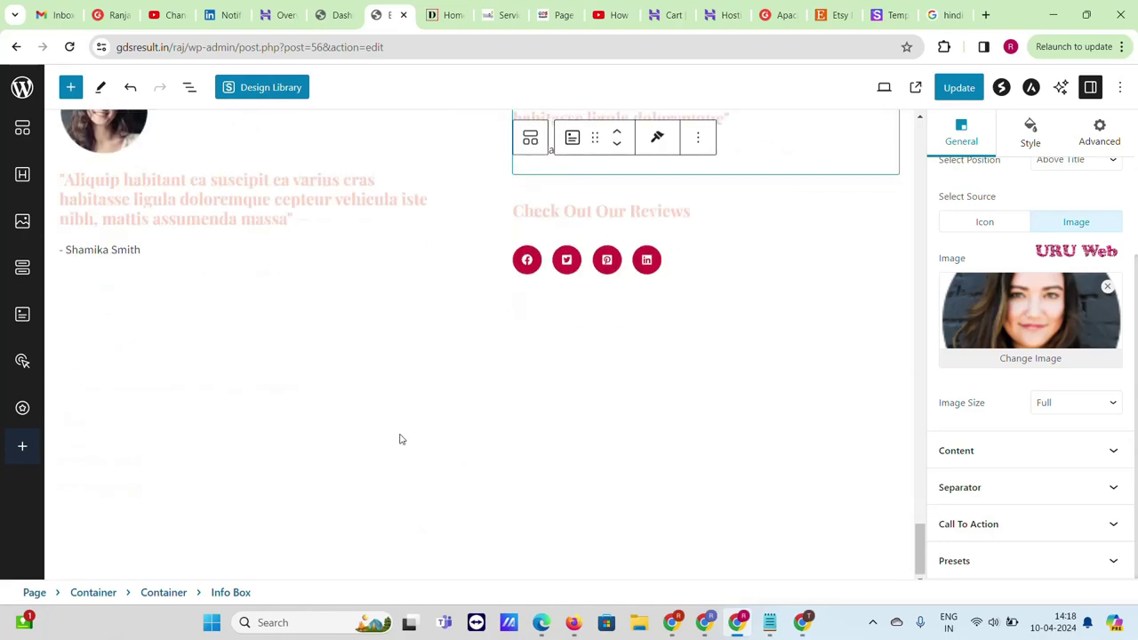
pyautogui.scroll(15, 409, 364)
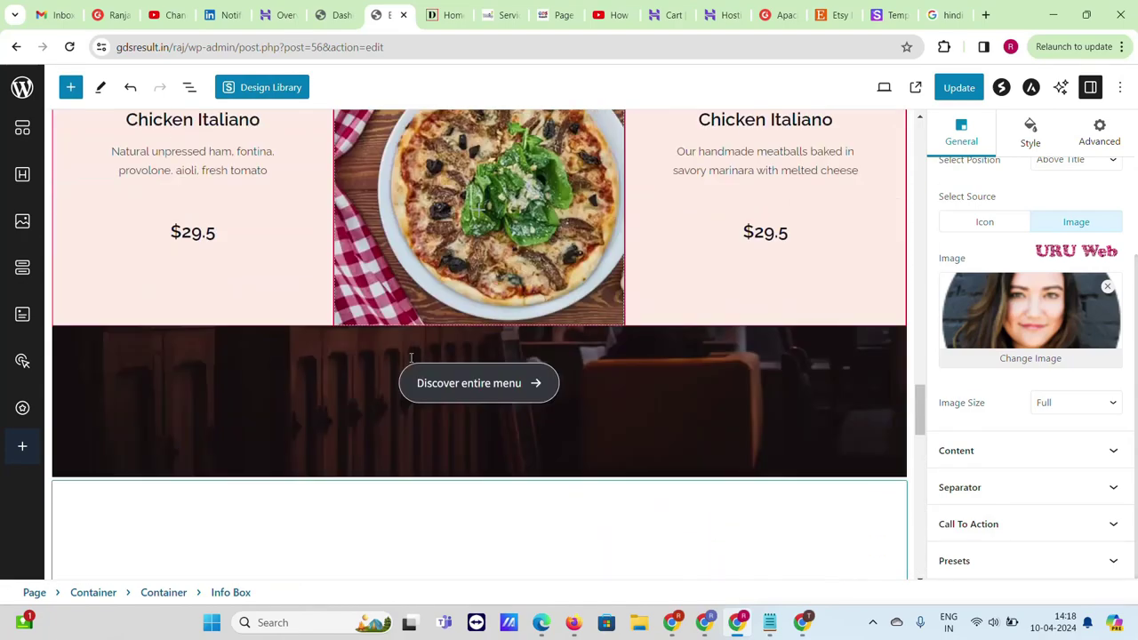
pyautogui.scroll(1, 731, 205)
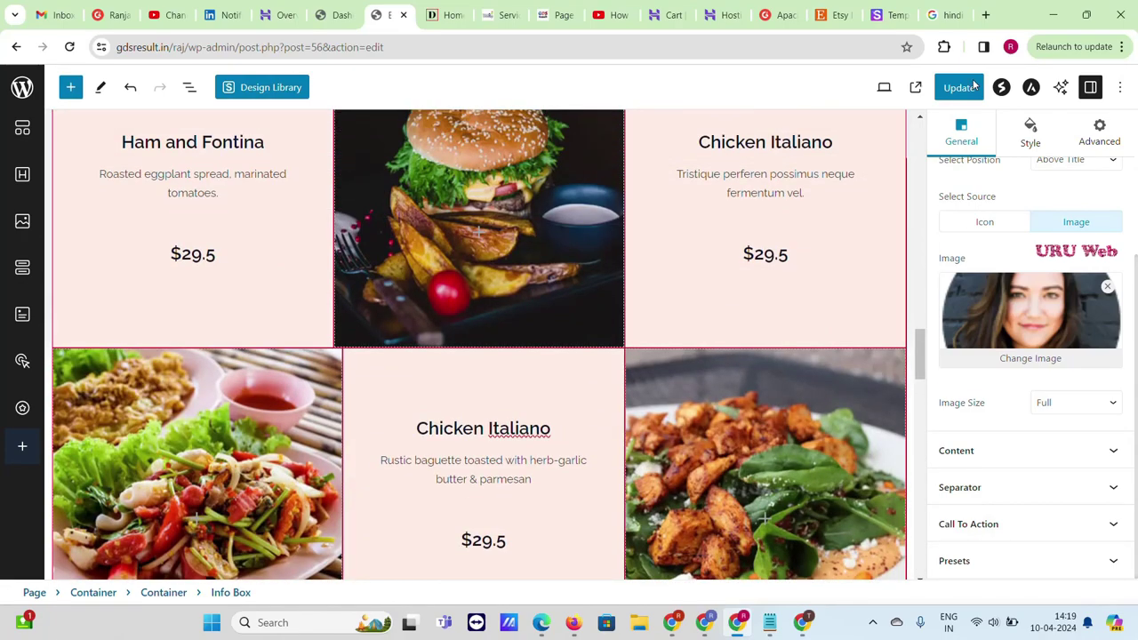
# Update the home page and scroll through the live result.
pyautogui.click(969, 87)
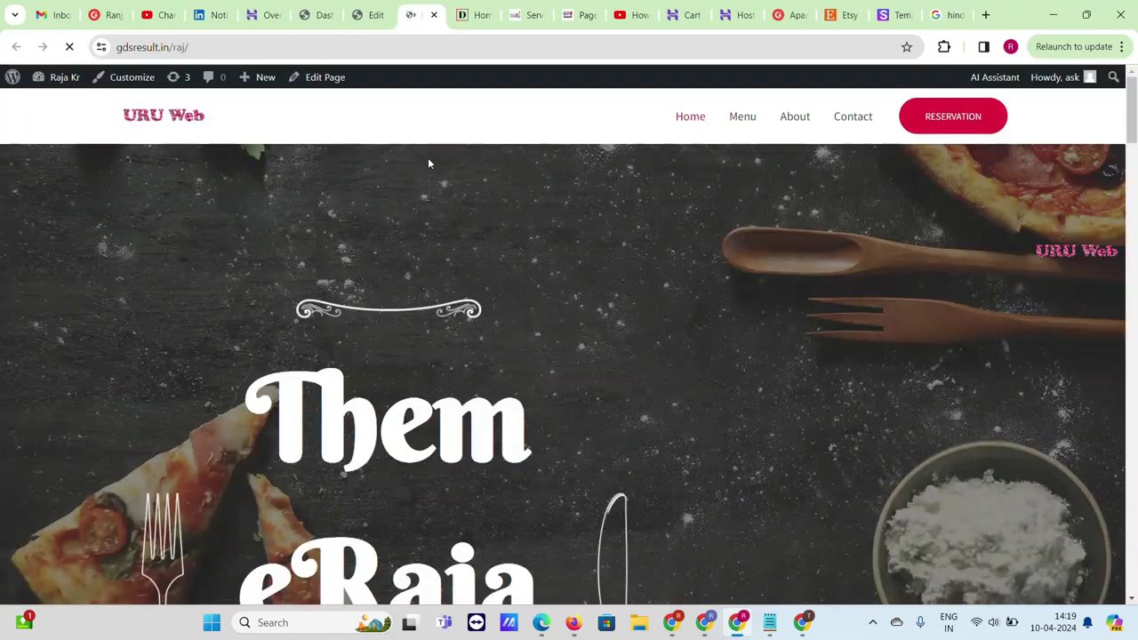
pyautogui.scroll(-4, 427, 157)
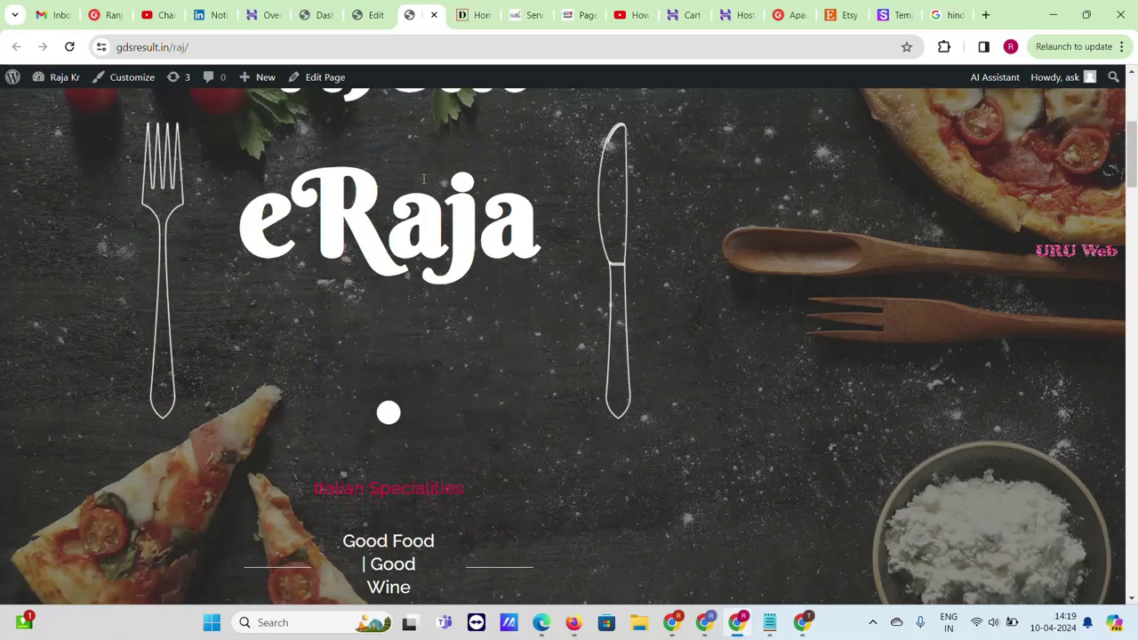
pyautogui.scroll(3, 189, 302)
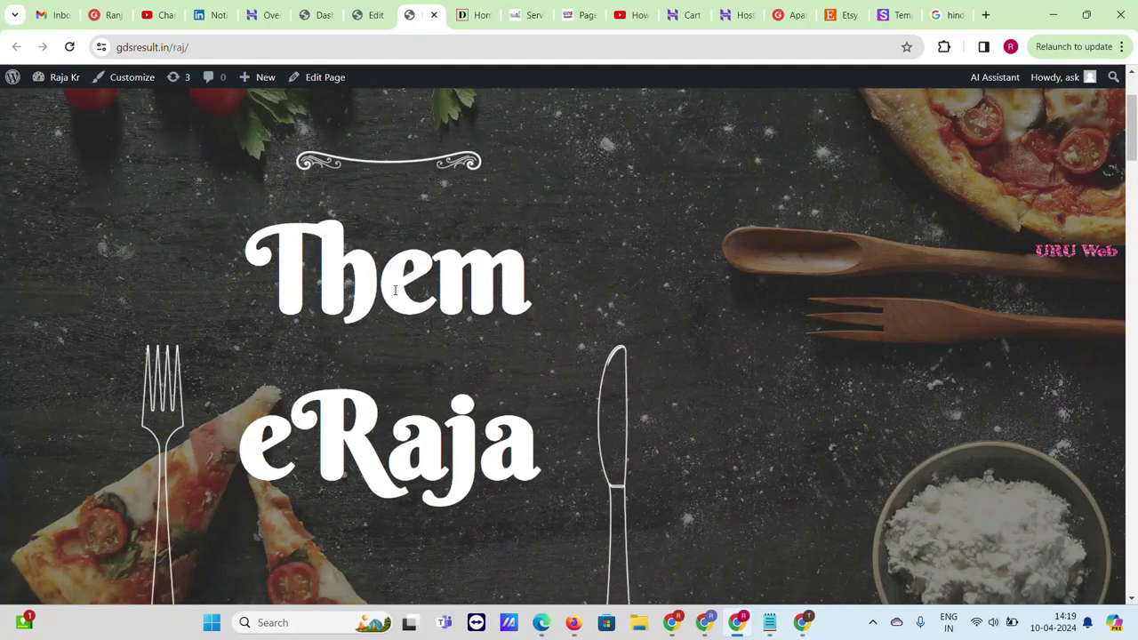
pyautogui.scroll(-2, 394, 290)
pyautogui.scroll(-2, 392, 278)
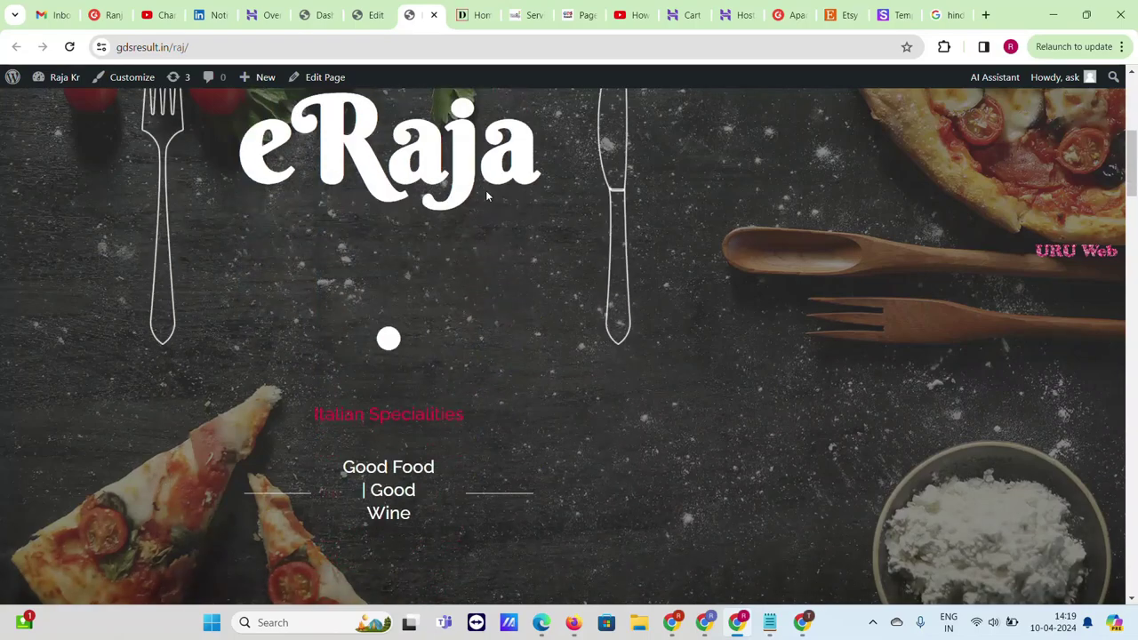
pyautogui.scroll(2, 368, 142)
pyautogui.scroll(-10, 617, 389)
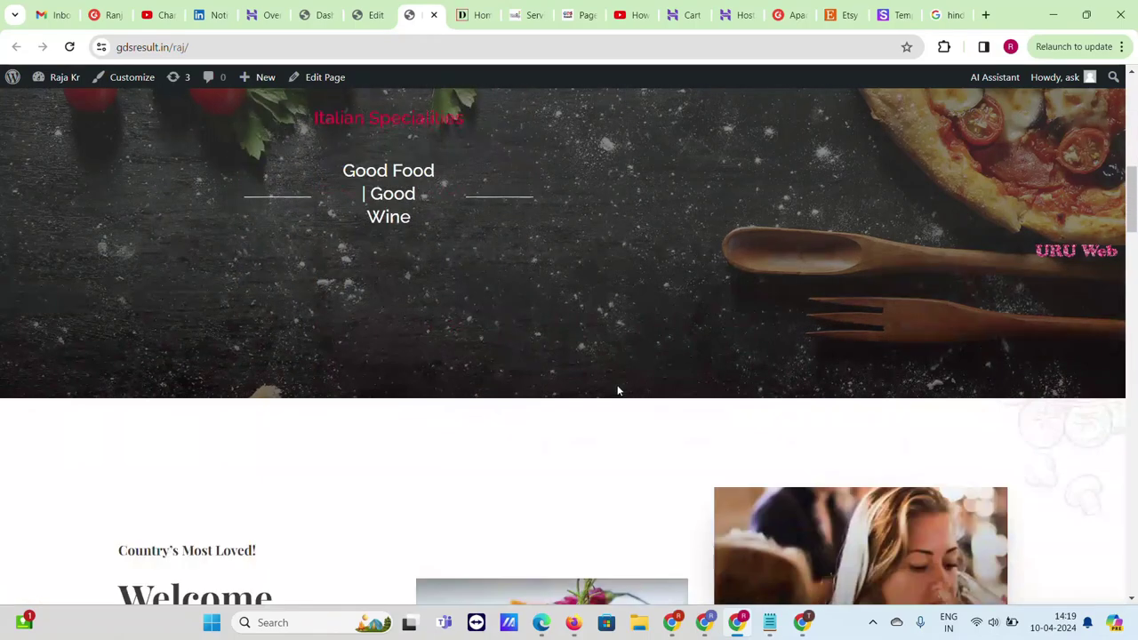
pyautogui.scroll(-15, 617, 388)
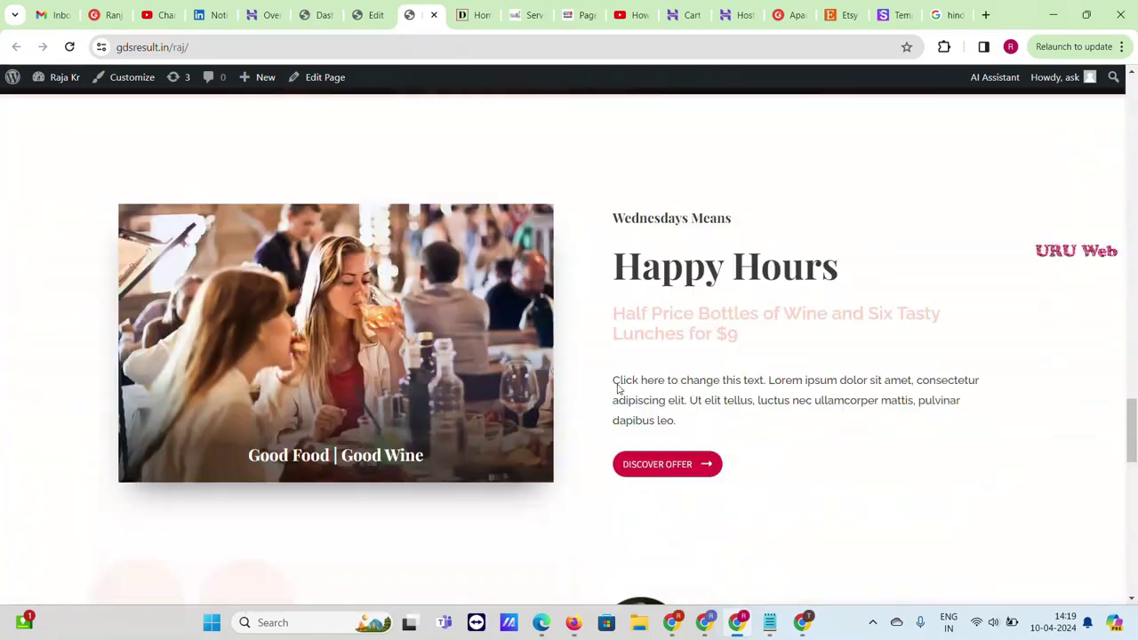
pyautogui.scroll(-1, 617, 389)
pyautogui.scroll(12, 617, 389)
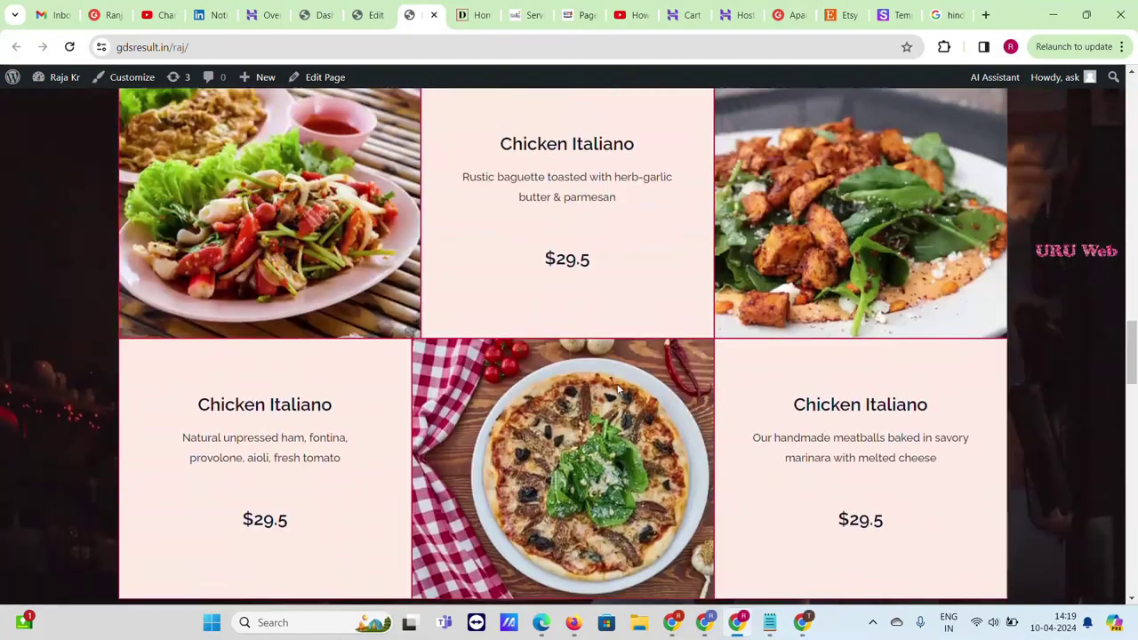
pyautogui.scroll(10, 618, 383)
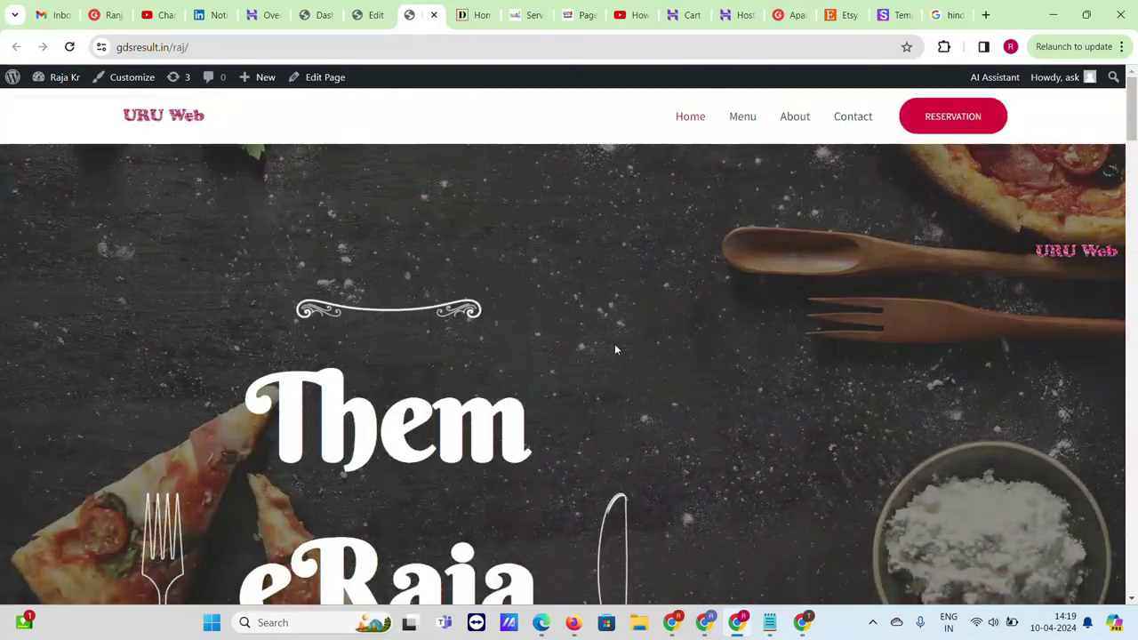
# Go to the live Menu page and open it for editing.
pyautogui.click(740, 120)
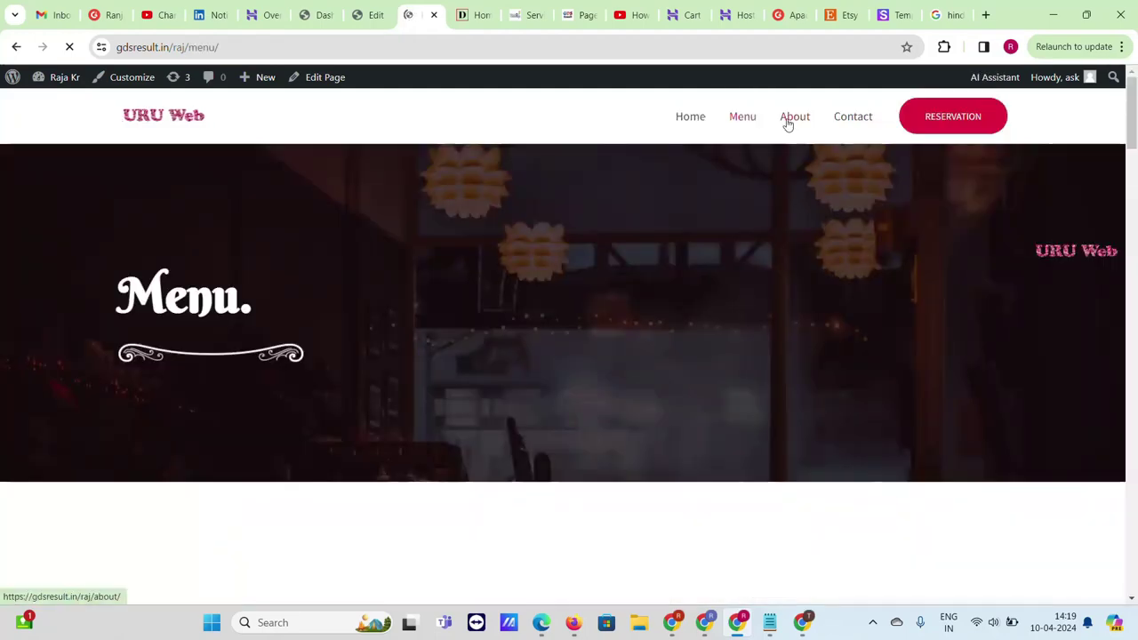
pyautogui.scroll(-15, 503, 156)
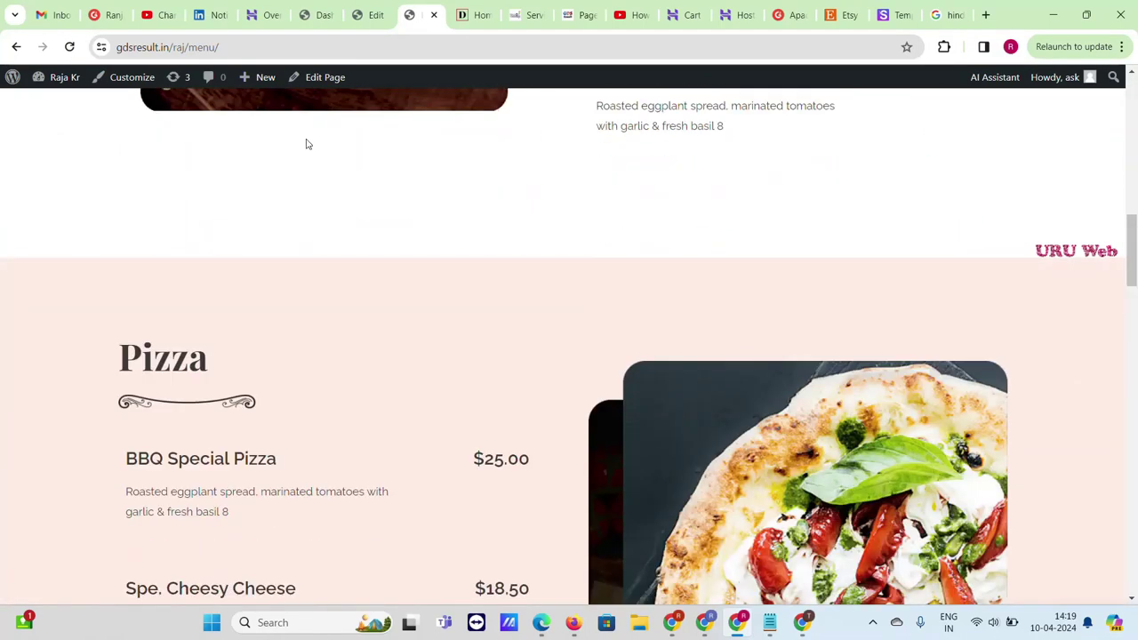
pyautogui.click(335, 78)
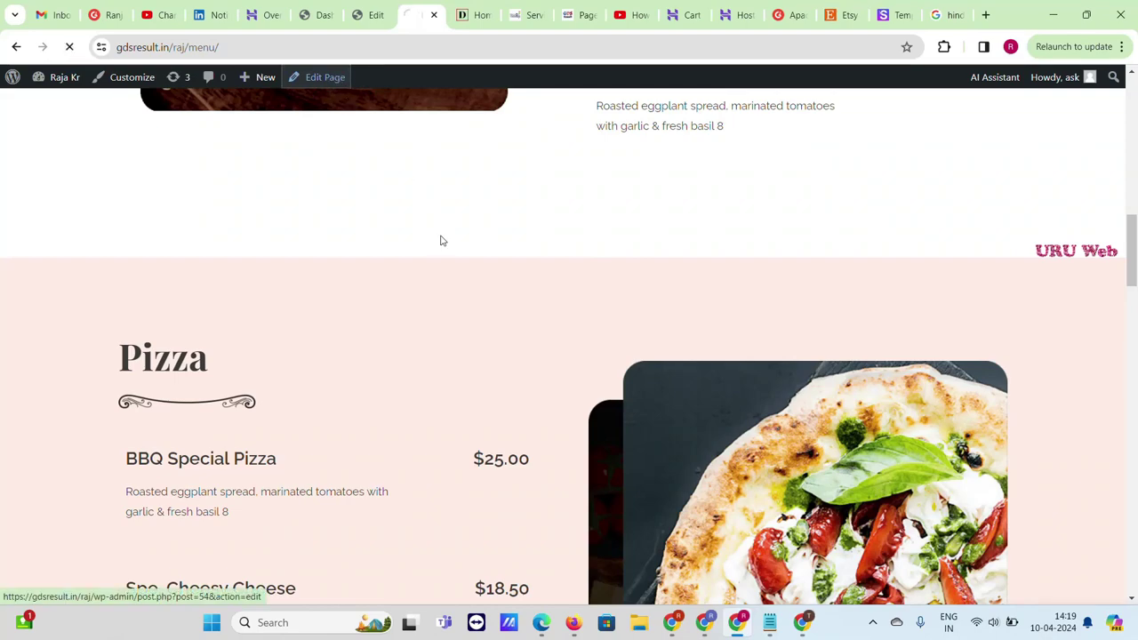
# Select the Menu page heading and bring pasta dishes like Tortellini Gorgonzola $18.50 into view.
pyautogui.click(89, 393)
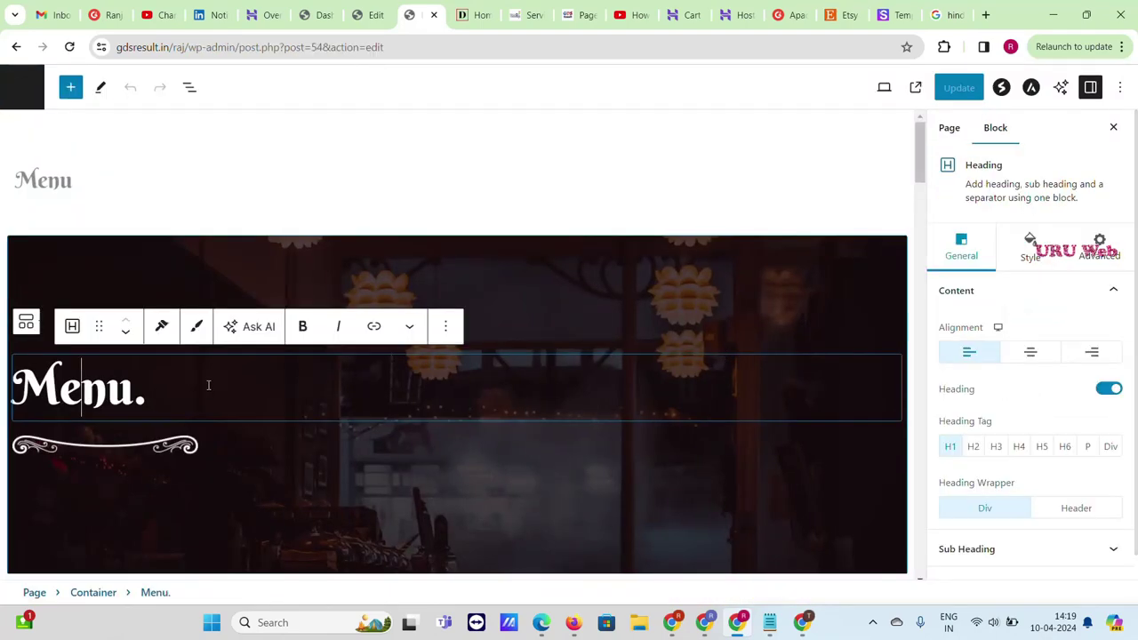
pyautogui.scroll(-12, 172, 381)
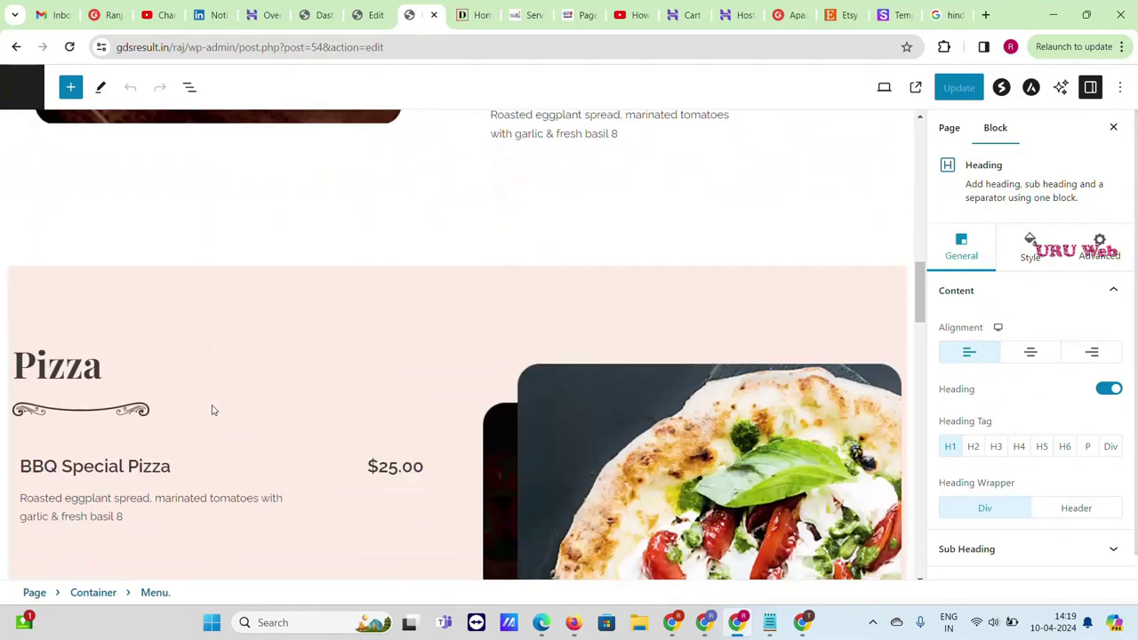
pyautogui.scroll(3, 613, 386)
pyautogui.scroll(3, 614, 386)
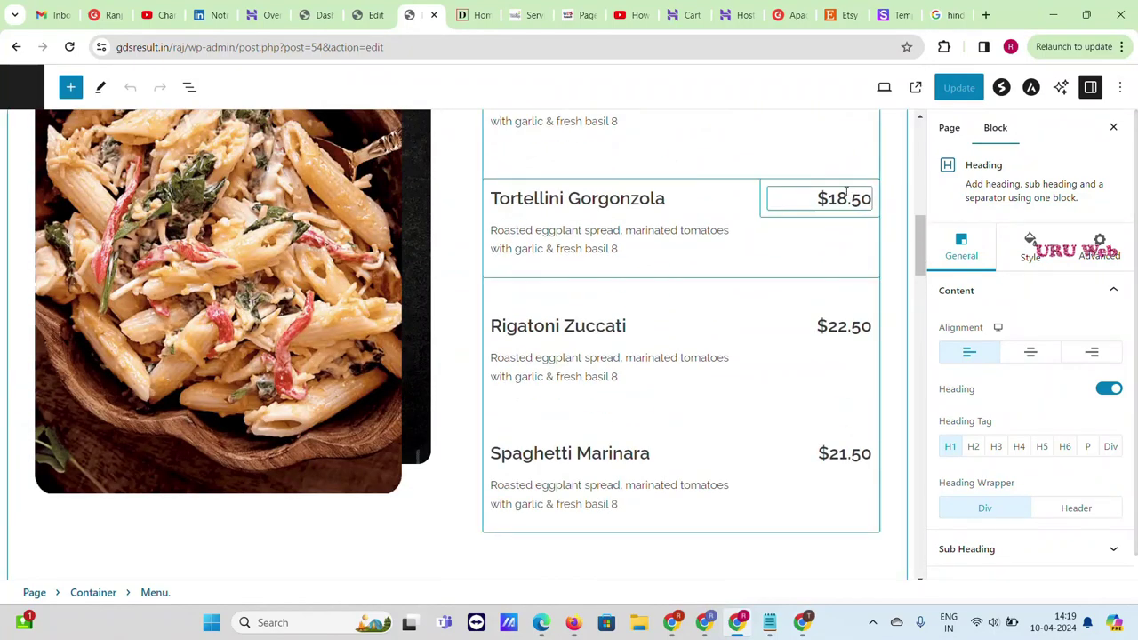